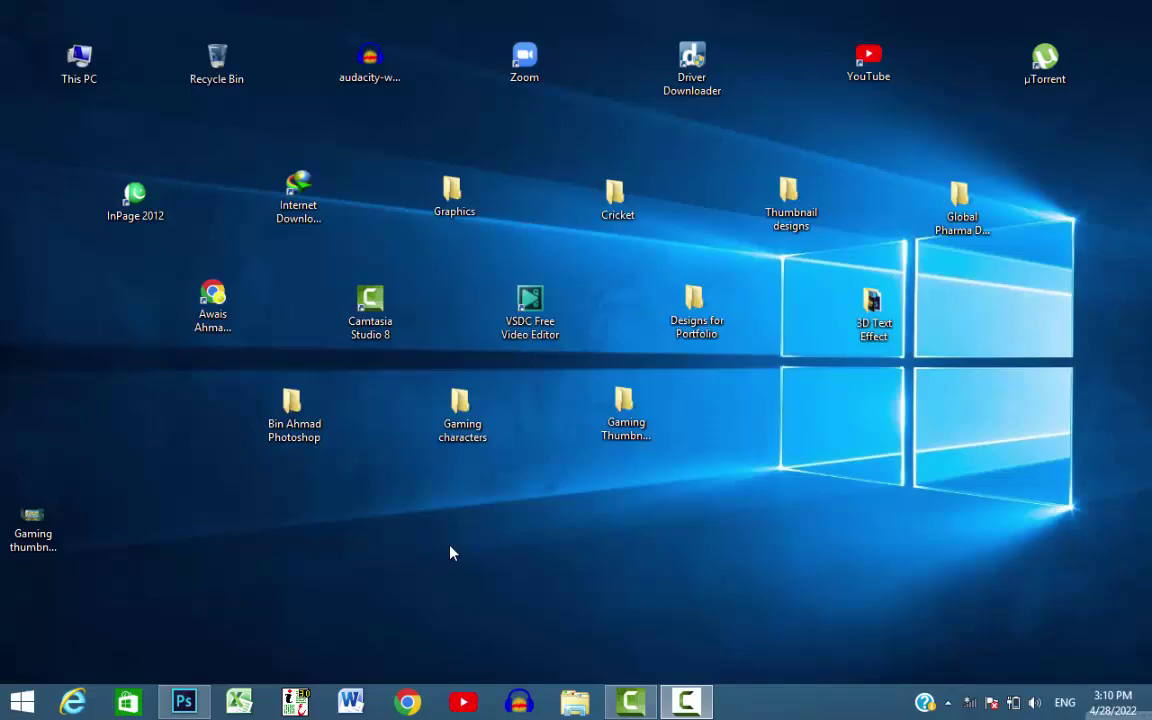
Create a new 1280×720 Photoshop document
left_click(183, 702)
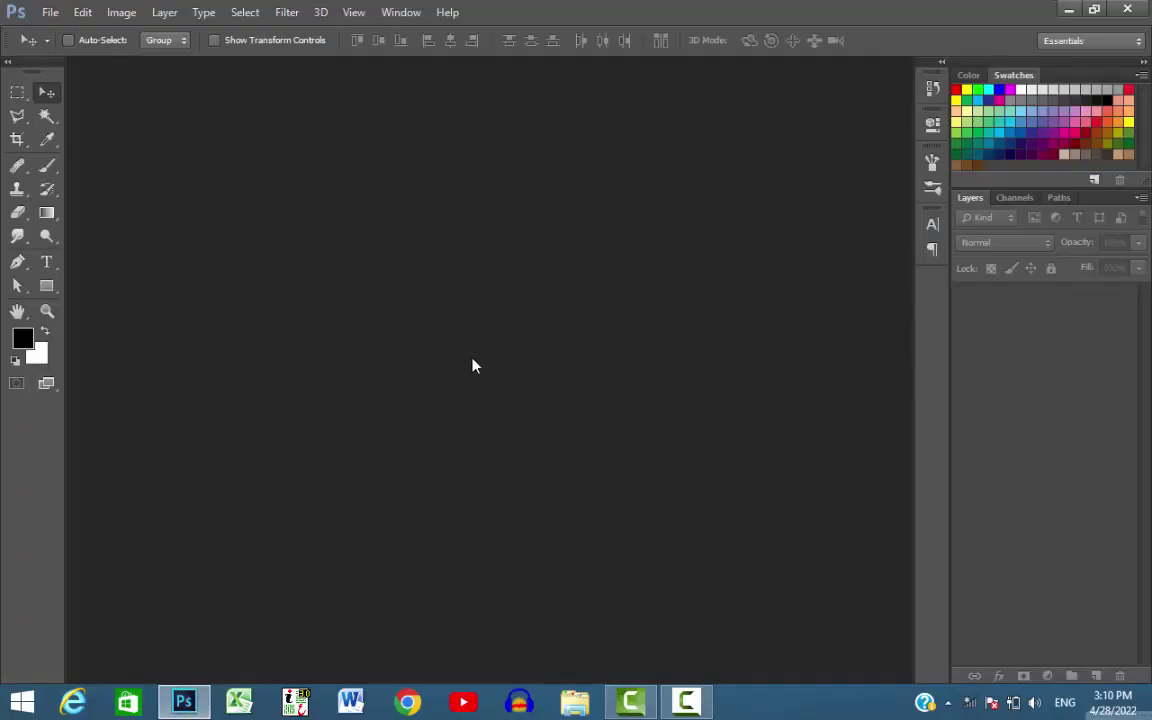
left_click(48, 12)
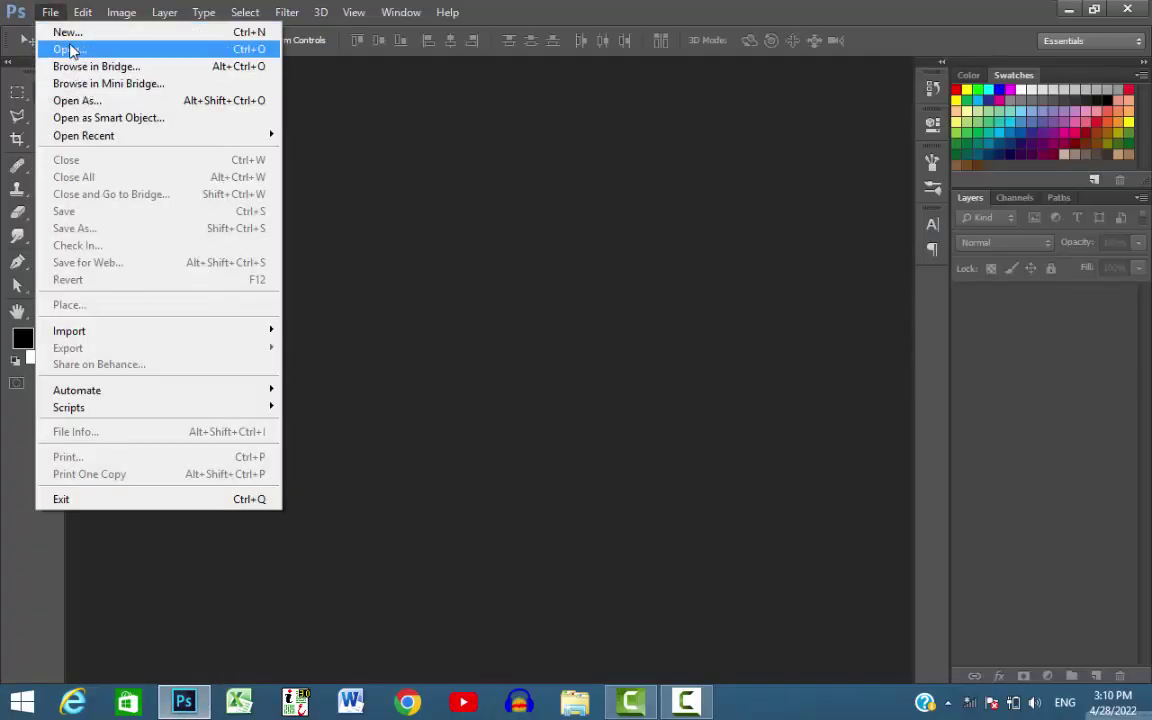
left_click(67, 32)
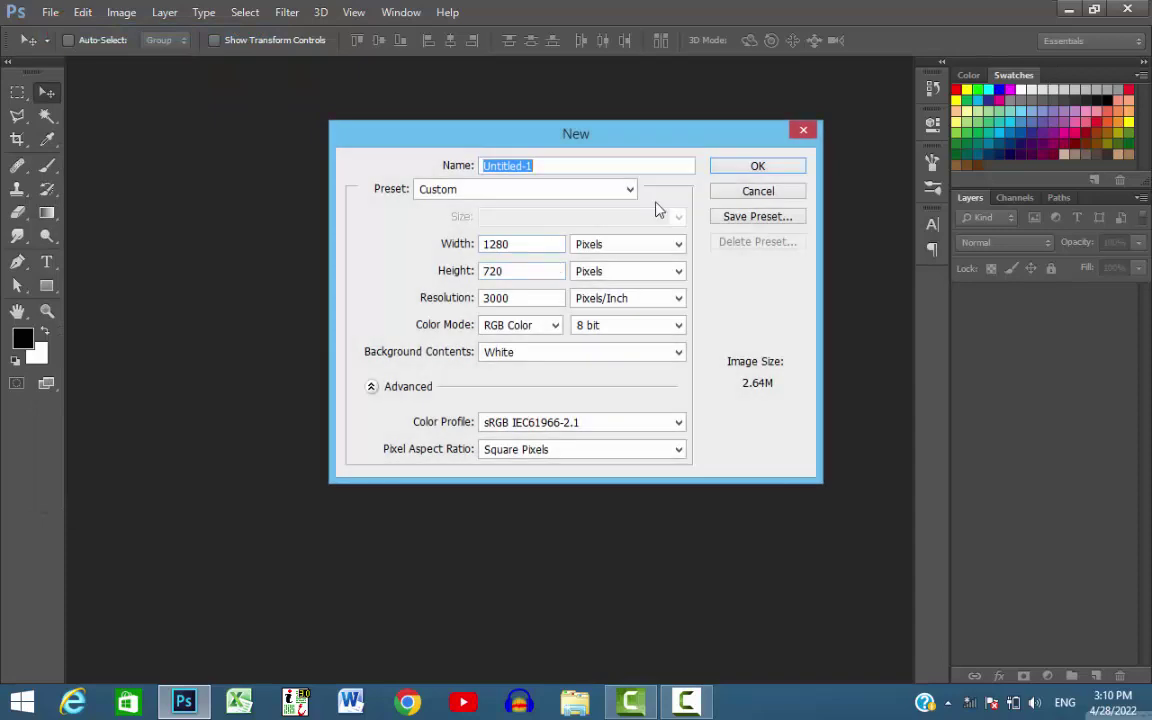
left_click(752, 167)
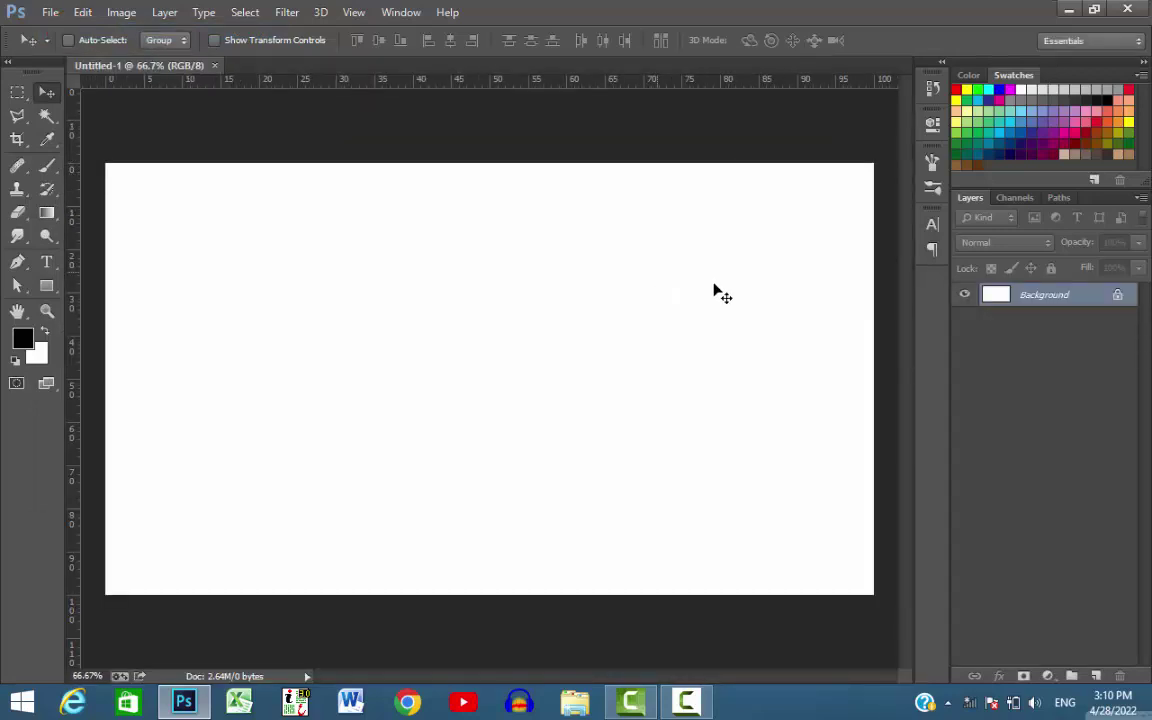
Add a Solid Color fill layer in blue #0072bc over the background
left_click(1047, 676)
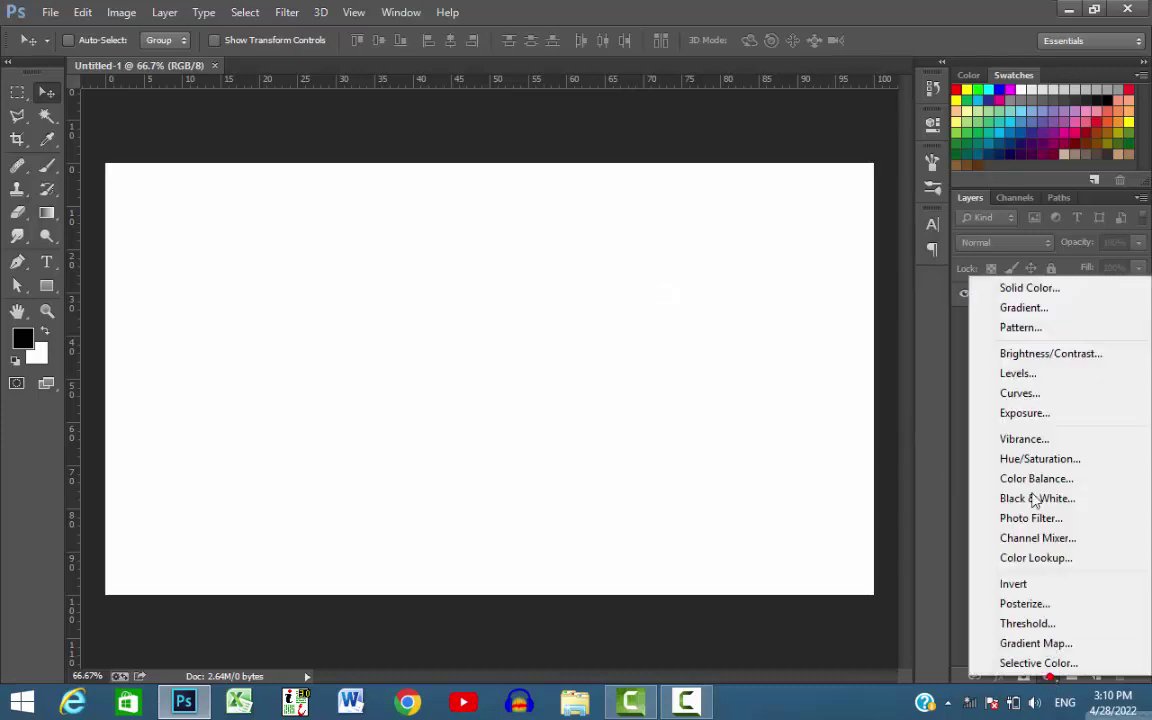
left_click(1016, 292)
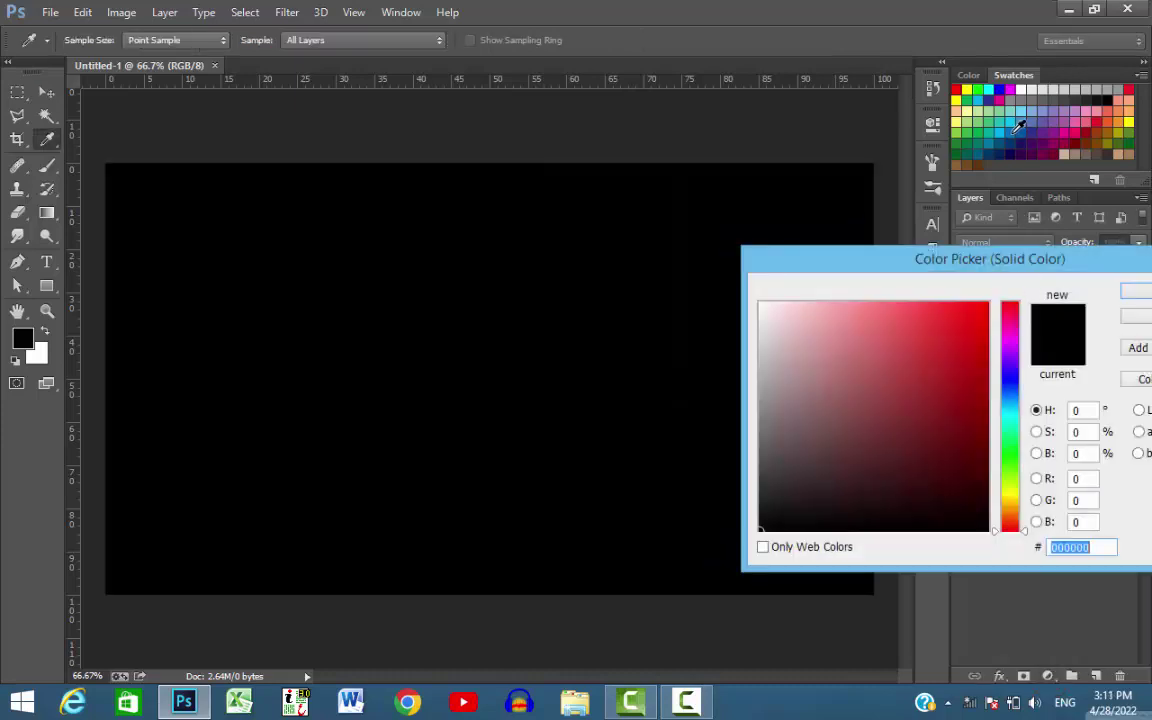
left_click(1018, 125)
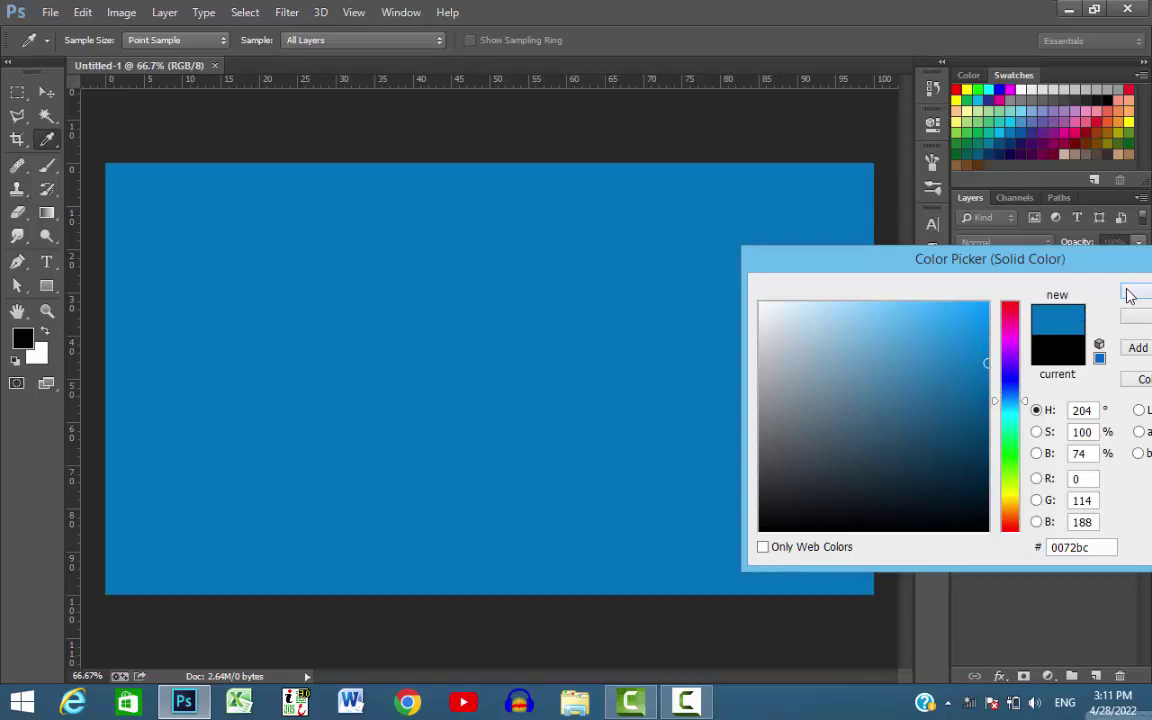
left_click(1129, 294)
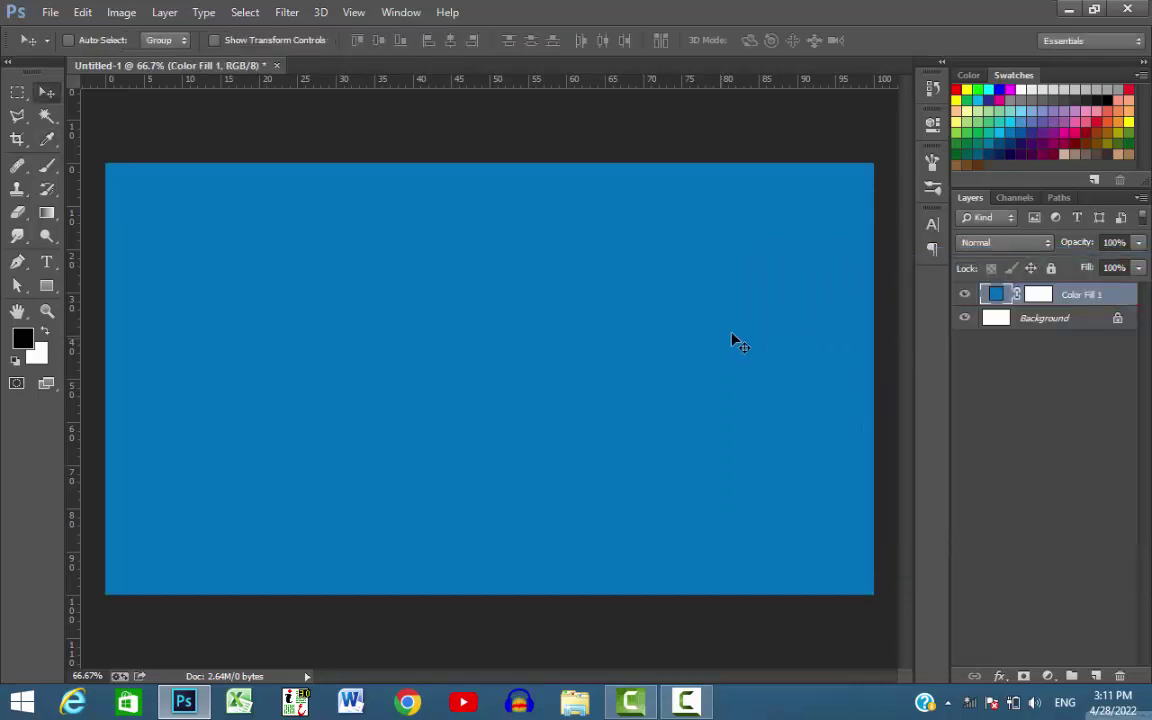
Type FULL RUSH on the canvas in Burbank Big Condensed Black
key("t")
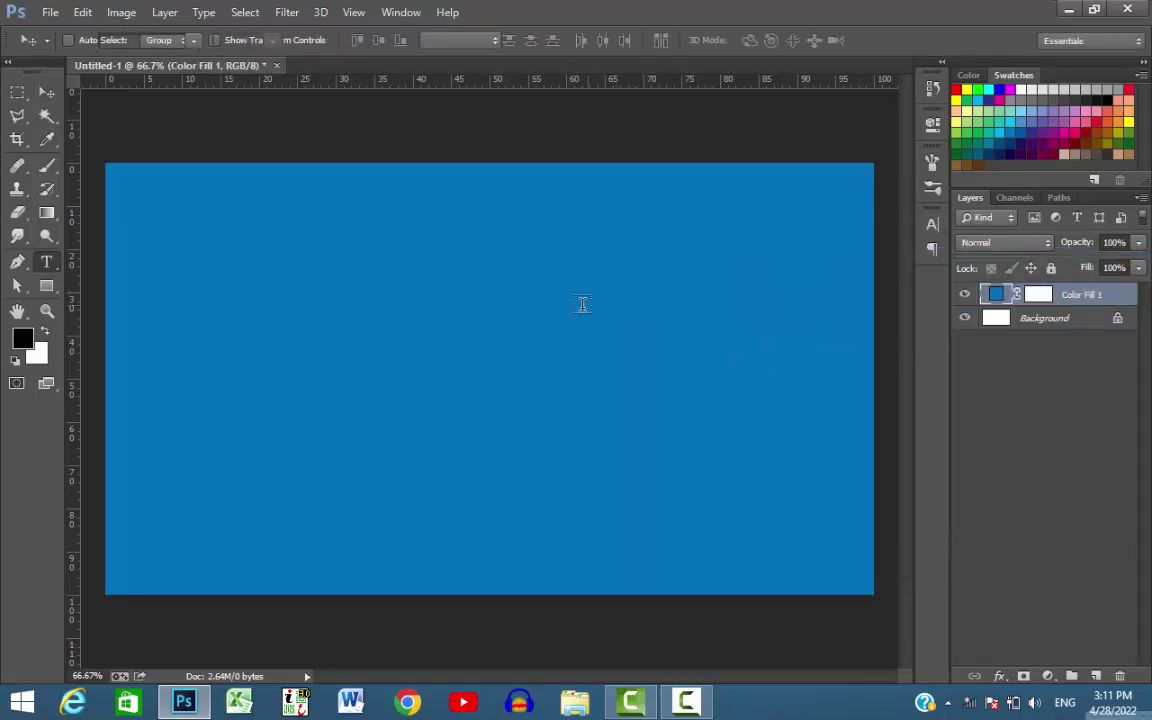
left_click(454, 343)
left_click(175, 40)
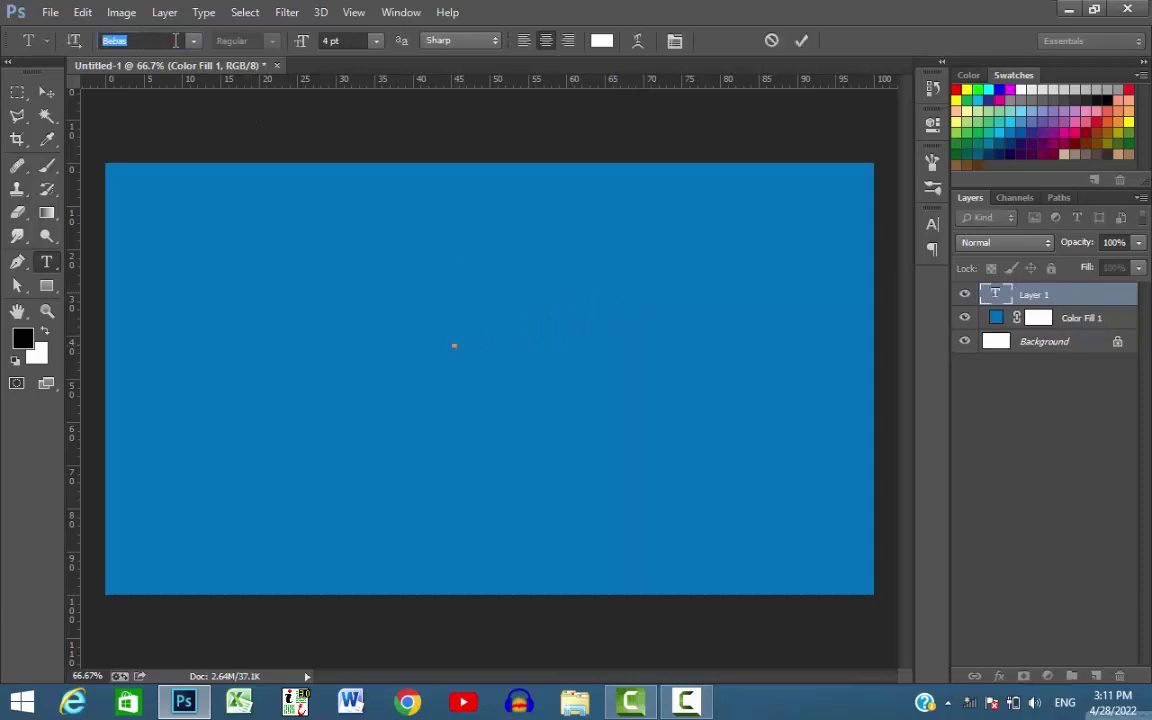
type("Burbank Big Co...")
key("Return")
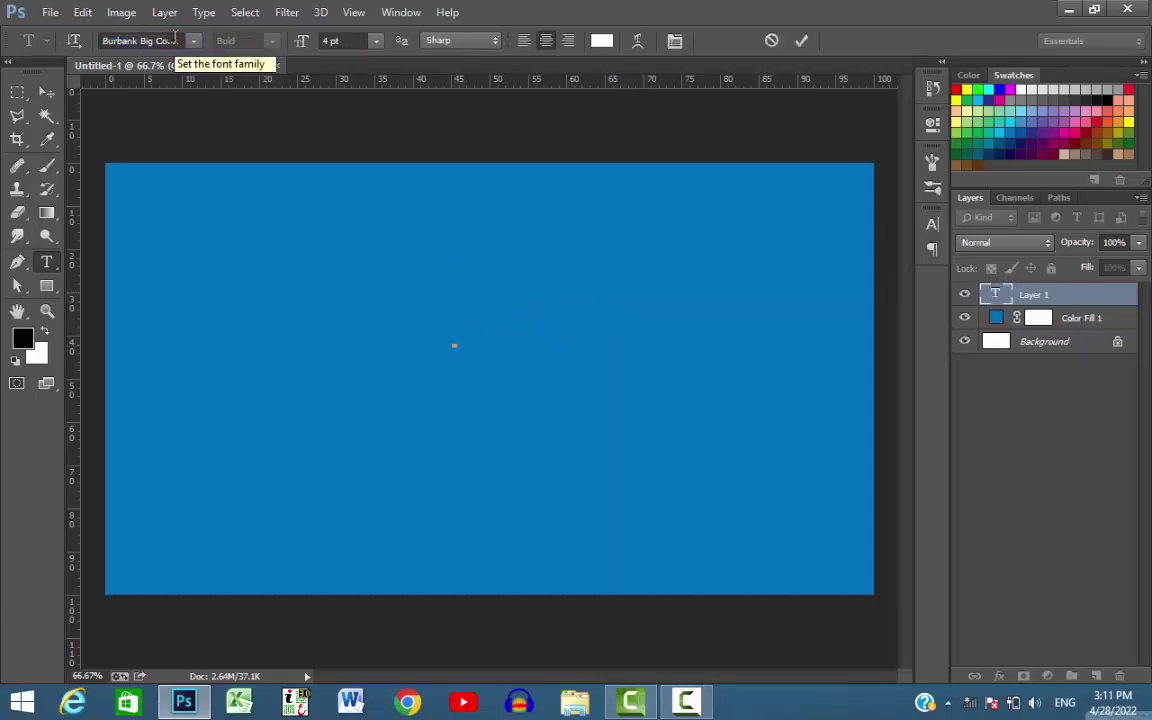
left_click(193, 40)
scroll(193, 75, "up", 3)
left_click(193, 75)
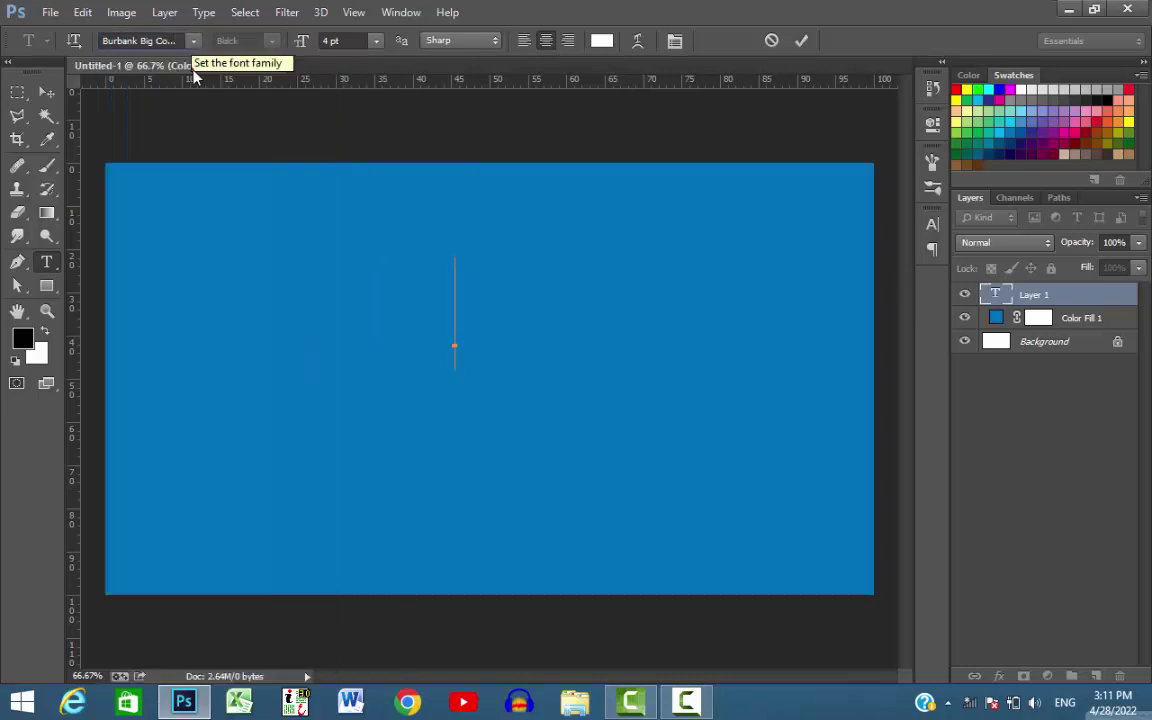
type("FU")
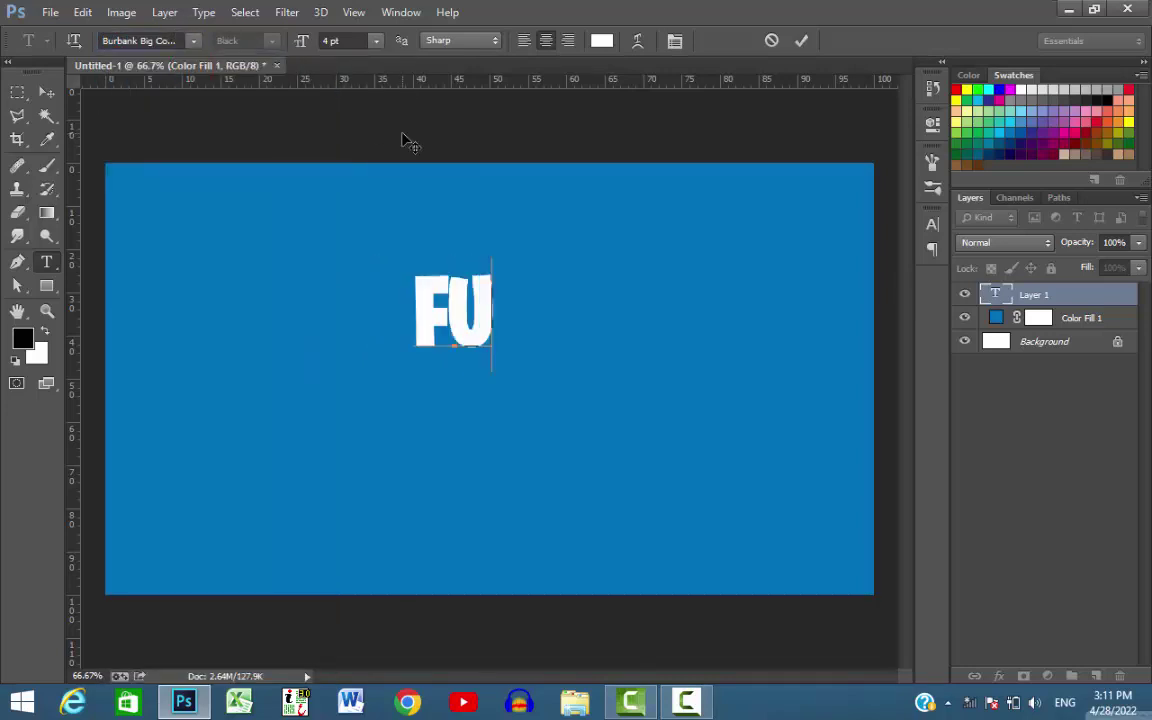
type("LL RUSH")
Set the FULL RUSH letter tracking to 0 and commit the text
key("ctrl+a")
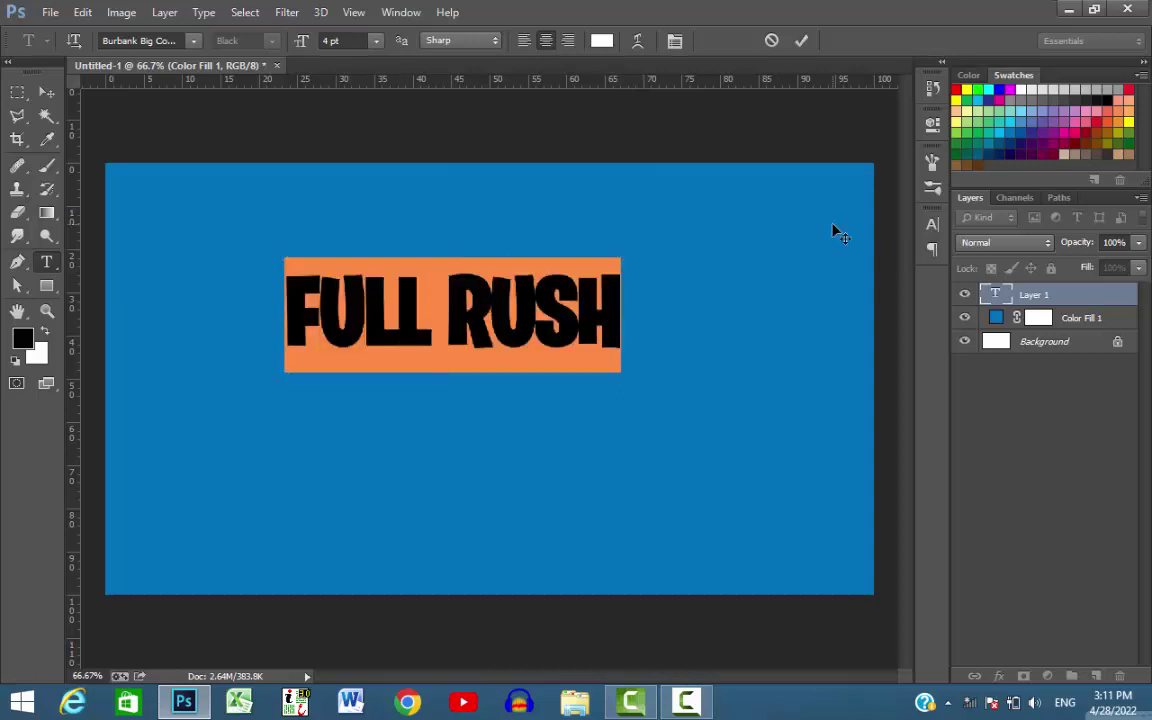
key("ctrl+t")
double_click(850, 281)
type("0")
key("Return")
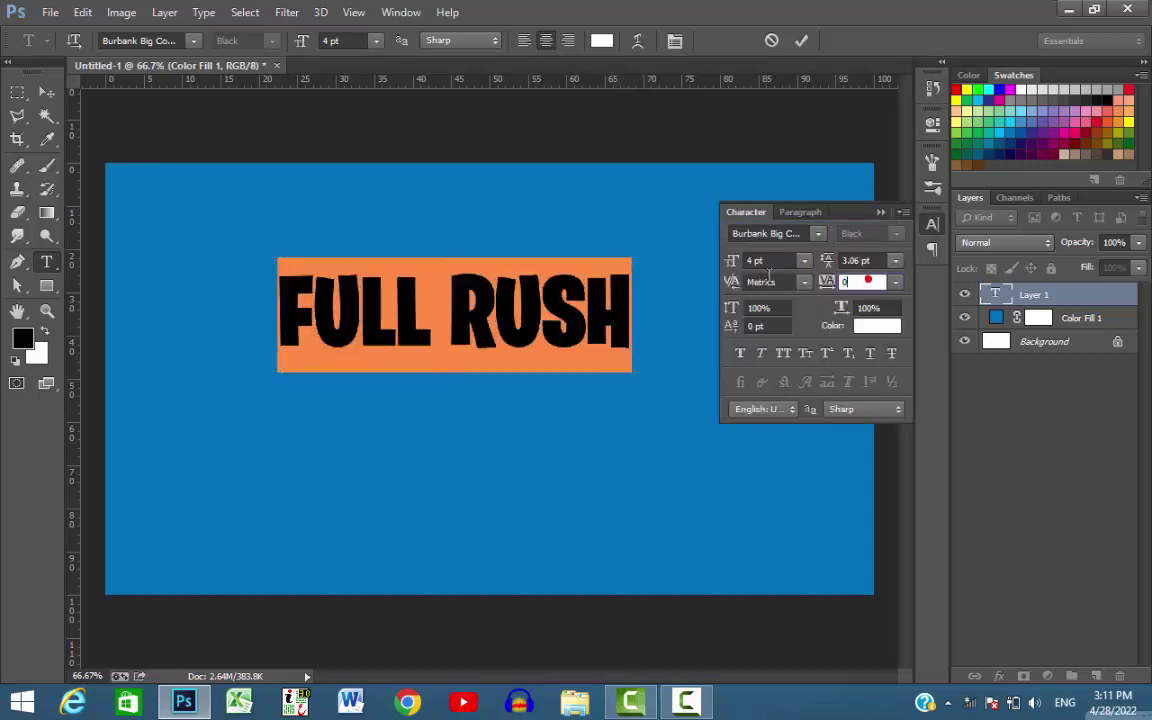
left_click(880, 213)
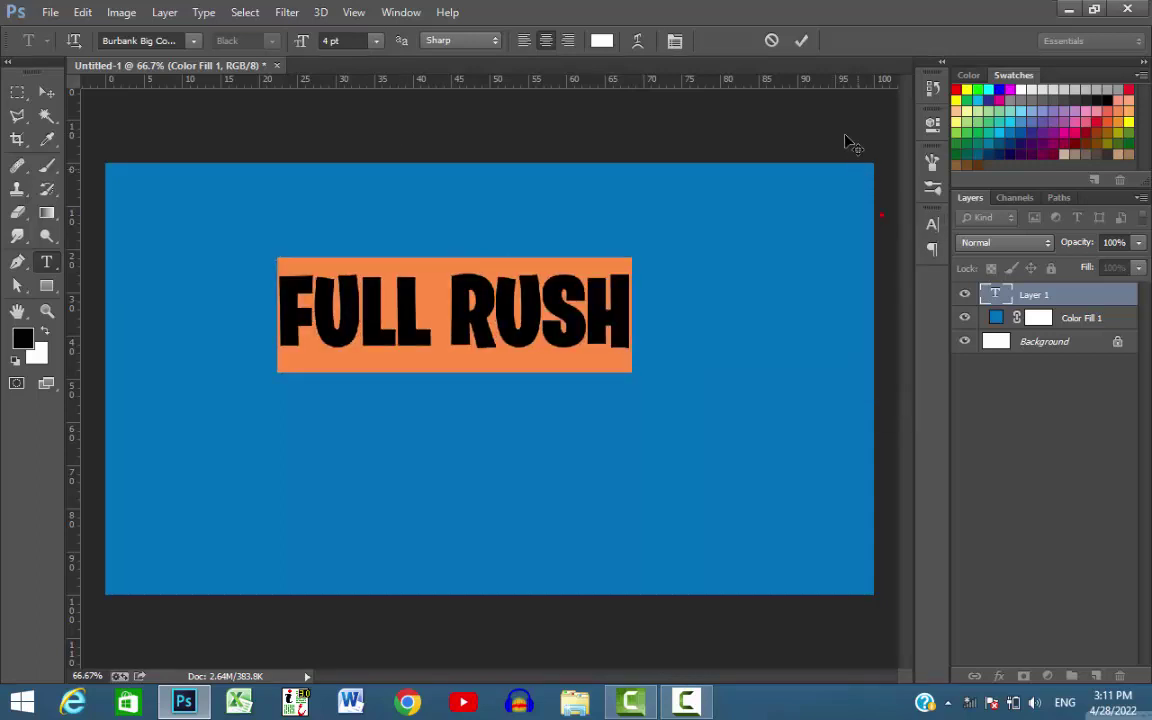
left_click(801, 40)
Enlarge FULL RUSH and move it onto the right half of the canvas
key("ctrl+t")
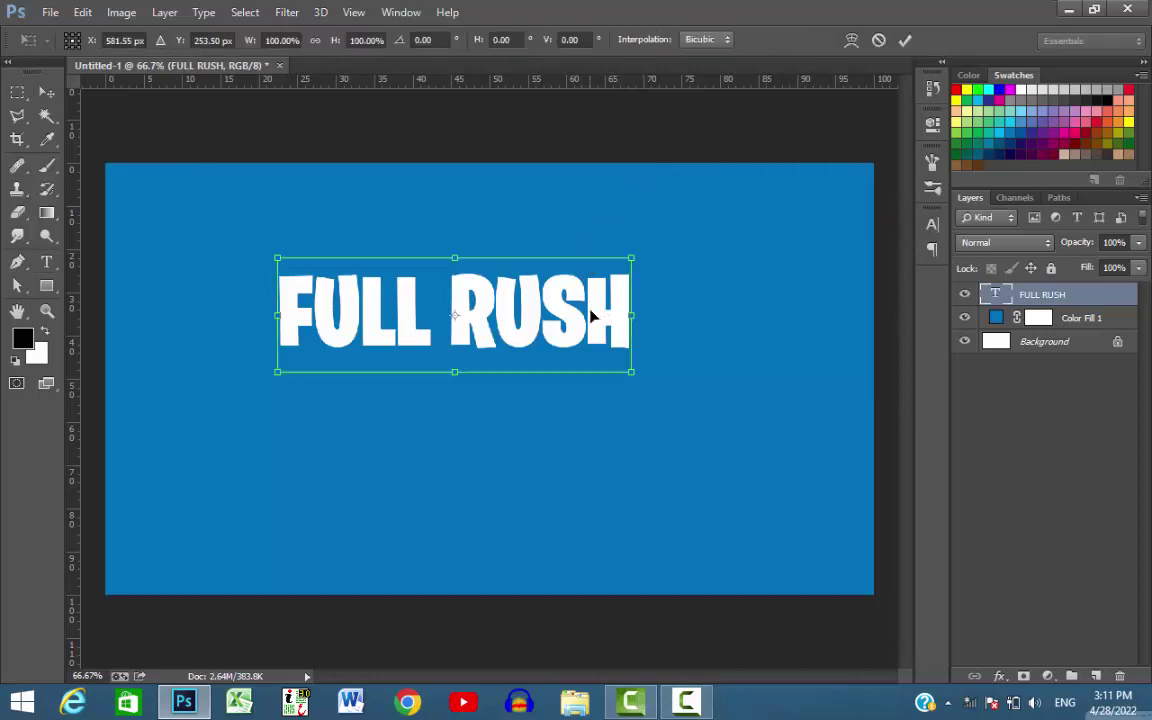
left_click_drag(631, 371, 715, 400)
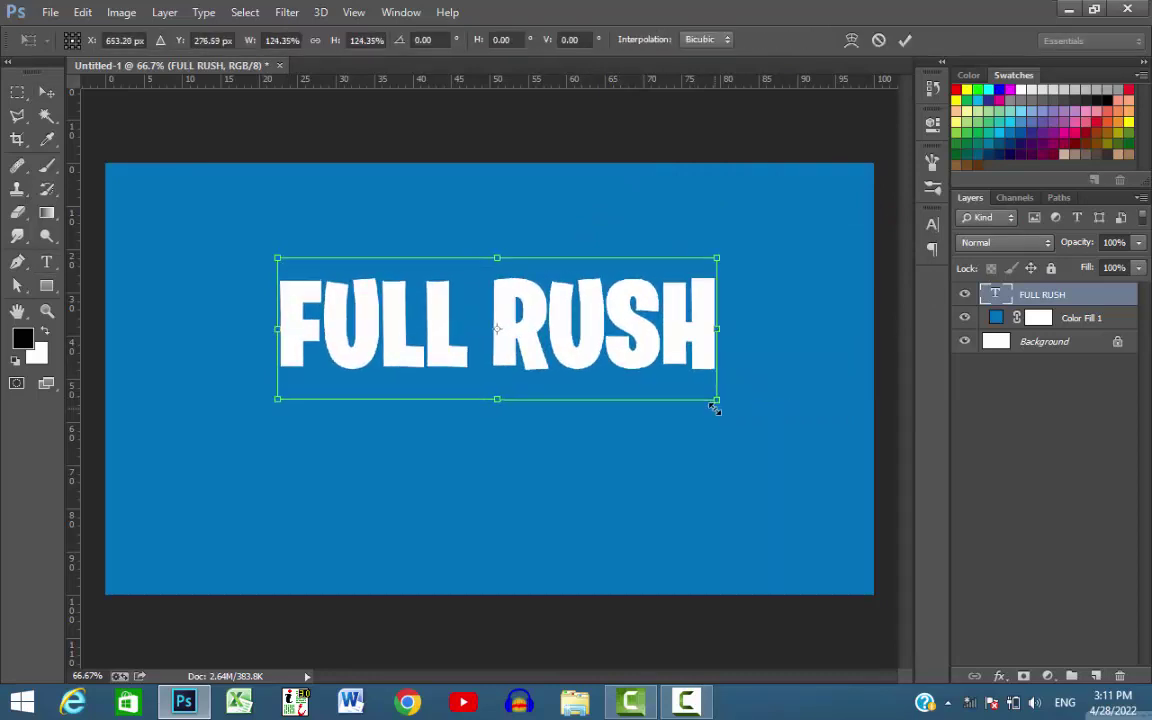
key("Return")
left_click_drag(671, 360, 786, 342)
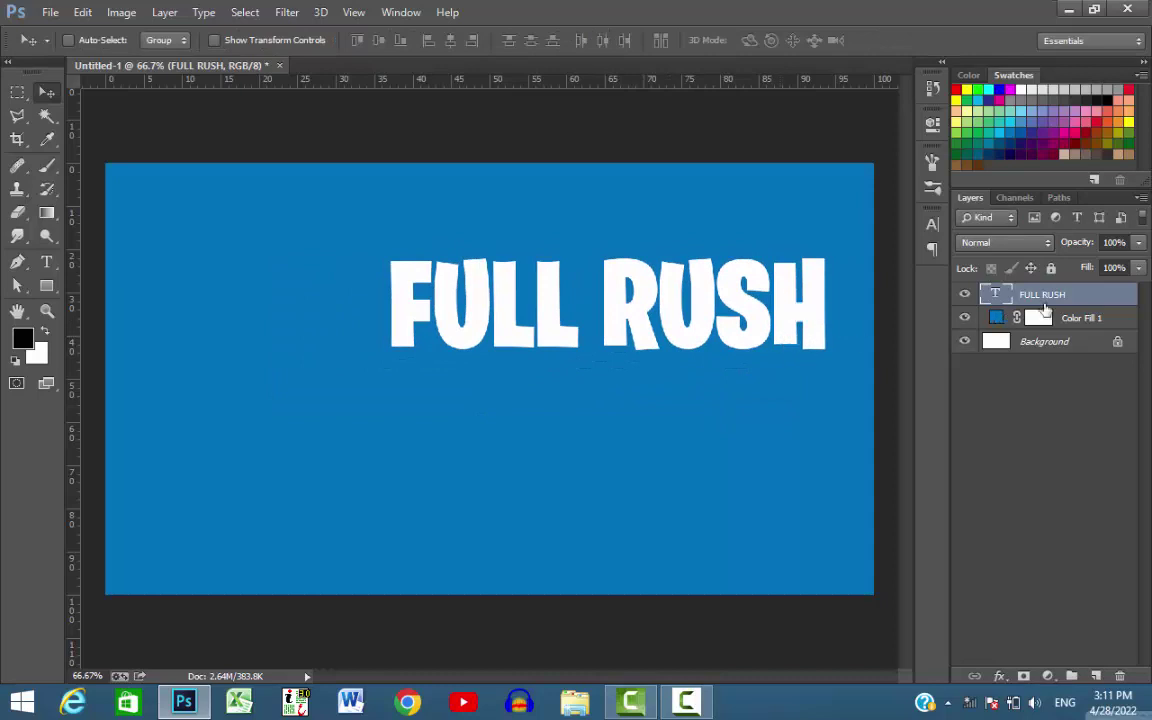
Place a copy below FULL RUSH reading GAMEPLAY, then duplicate that layer
left_click_drag(784, 312, 780, 424)
double_click(993, 294)
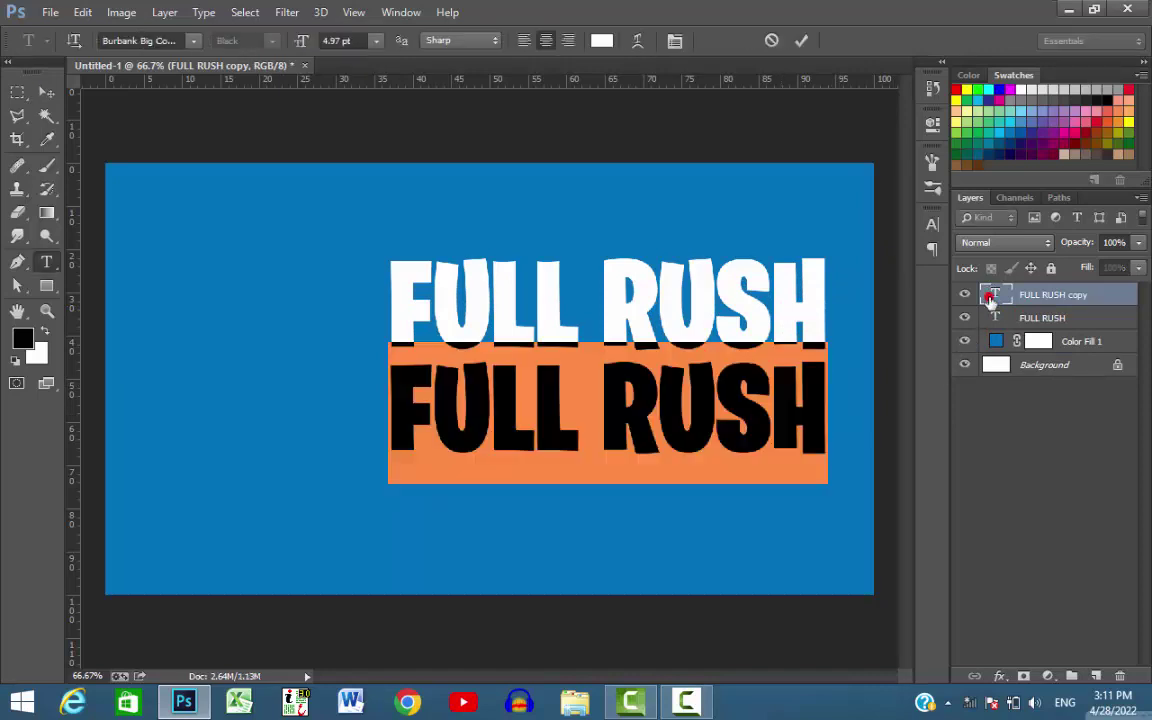
type("GAMEPLAY")
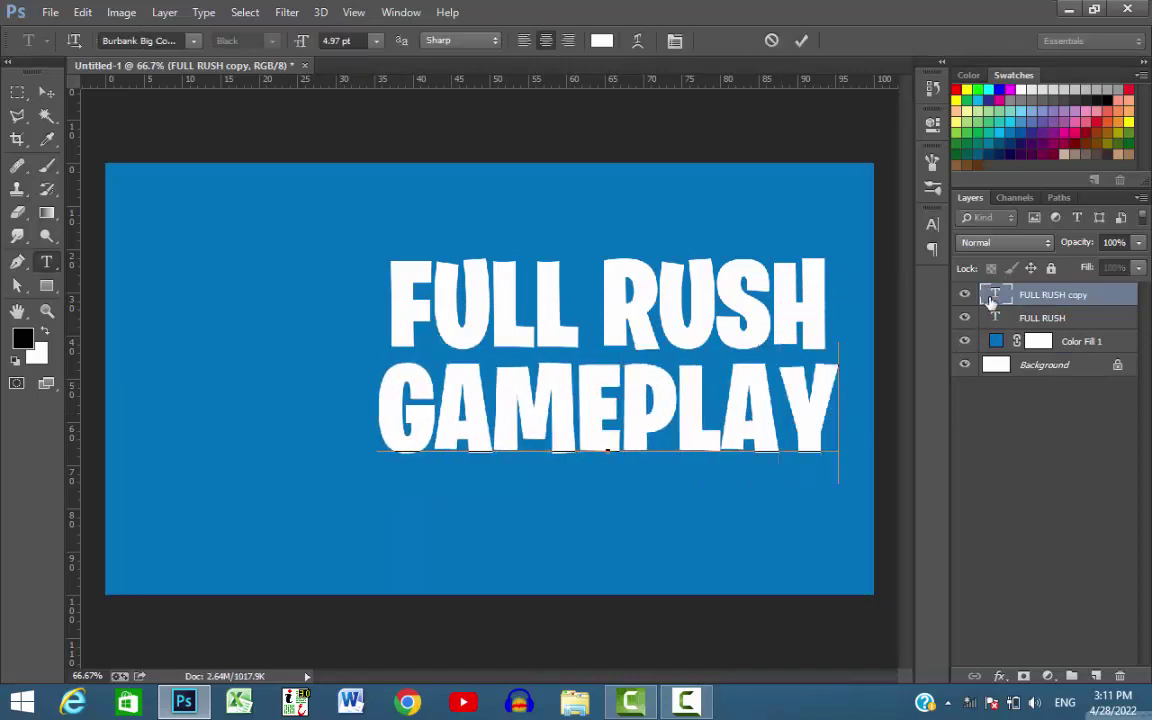
left_click(54, 93)
left_click(52, 95)
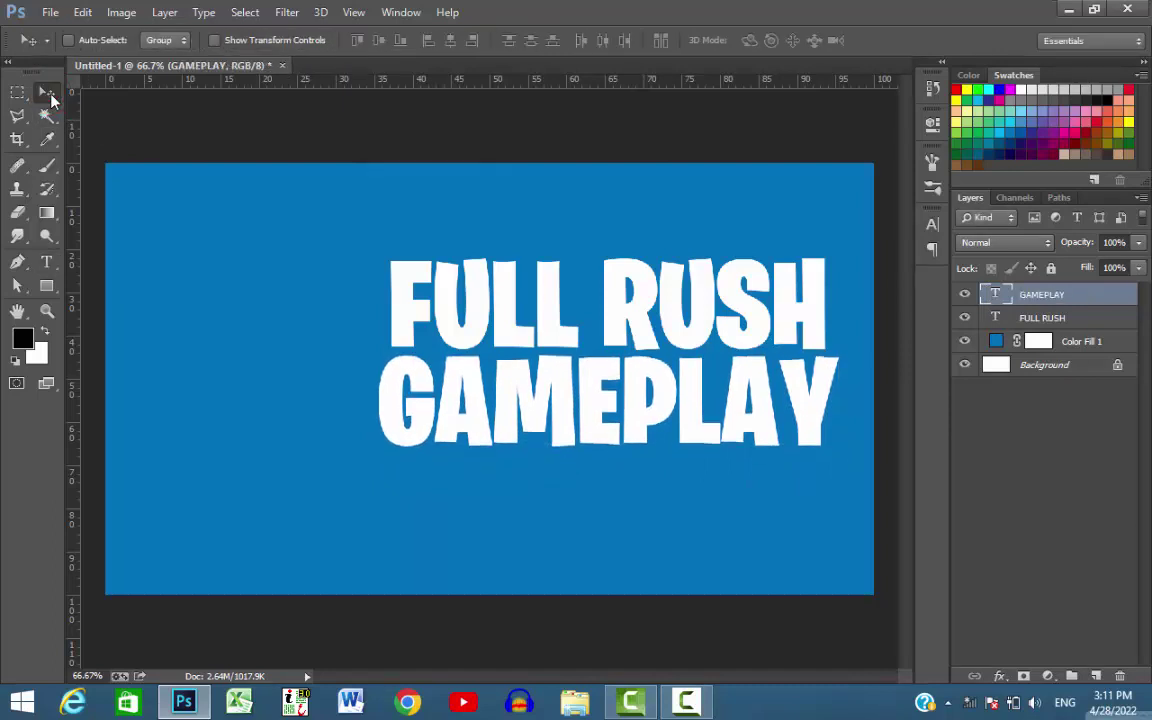
key("ctrl+j")
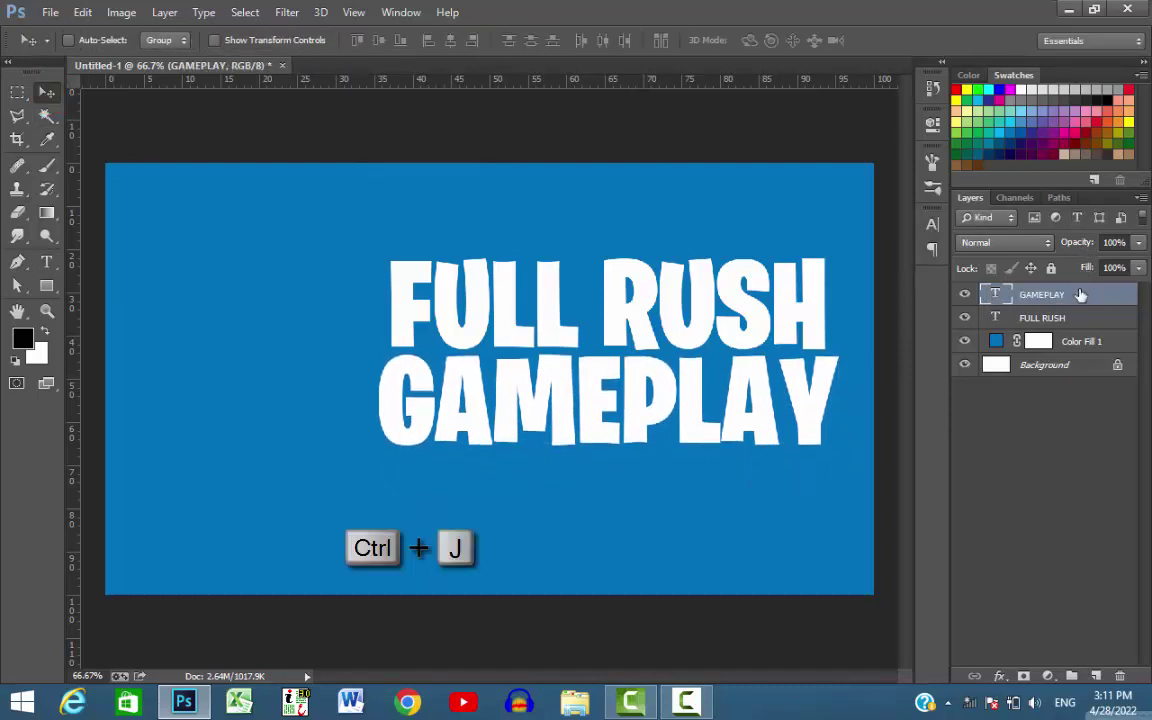
Give GAMEPLAY an orange-to-yellow (fff200) gradient overlay
left_click(1000, 677)
left_click(1021, 600)
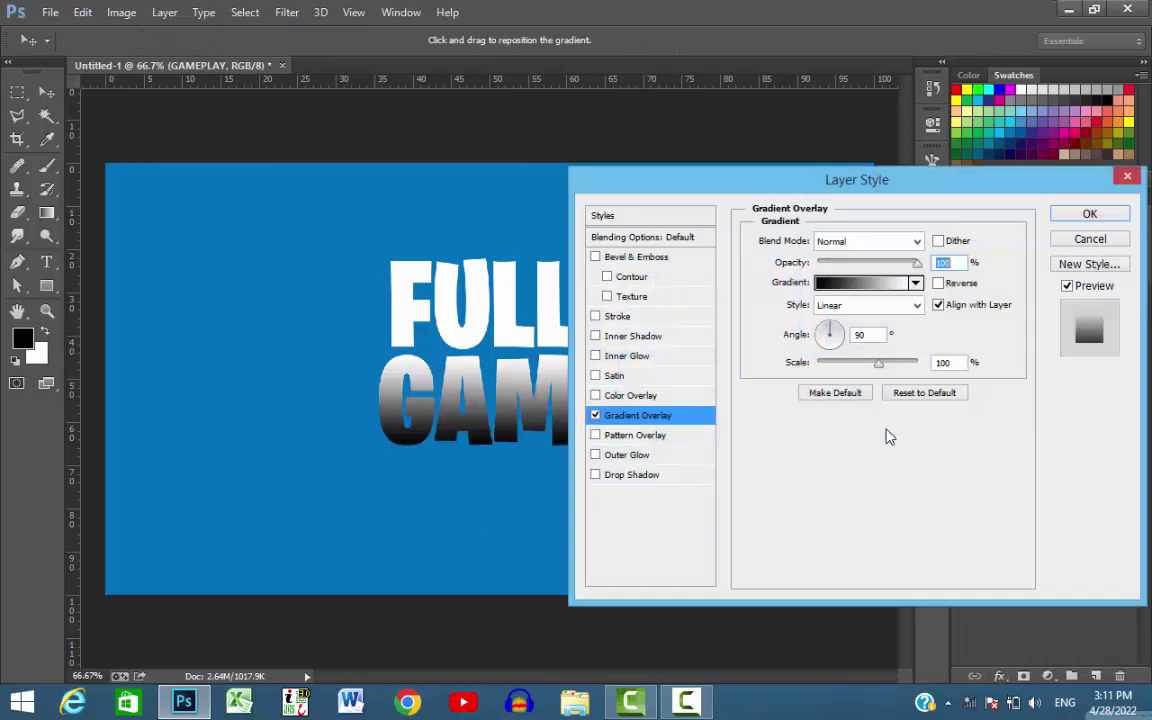
left_click(870, 285)
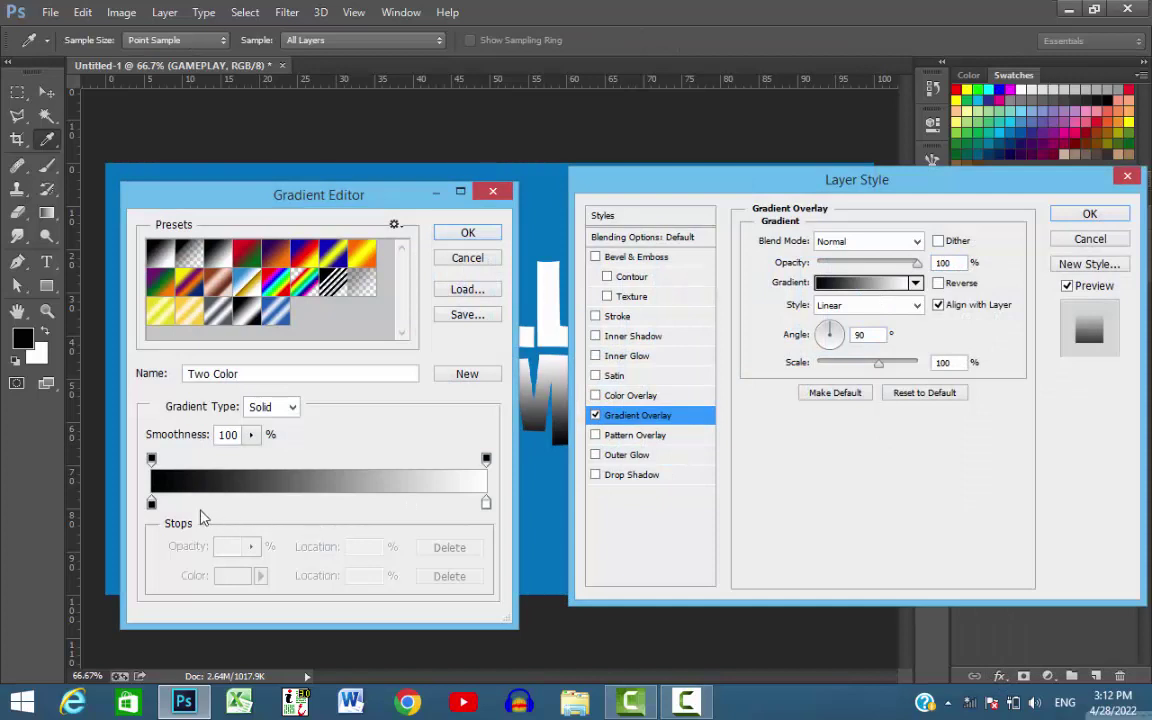
double_click(152, 503)
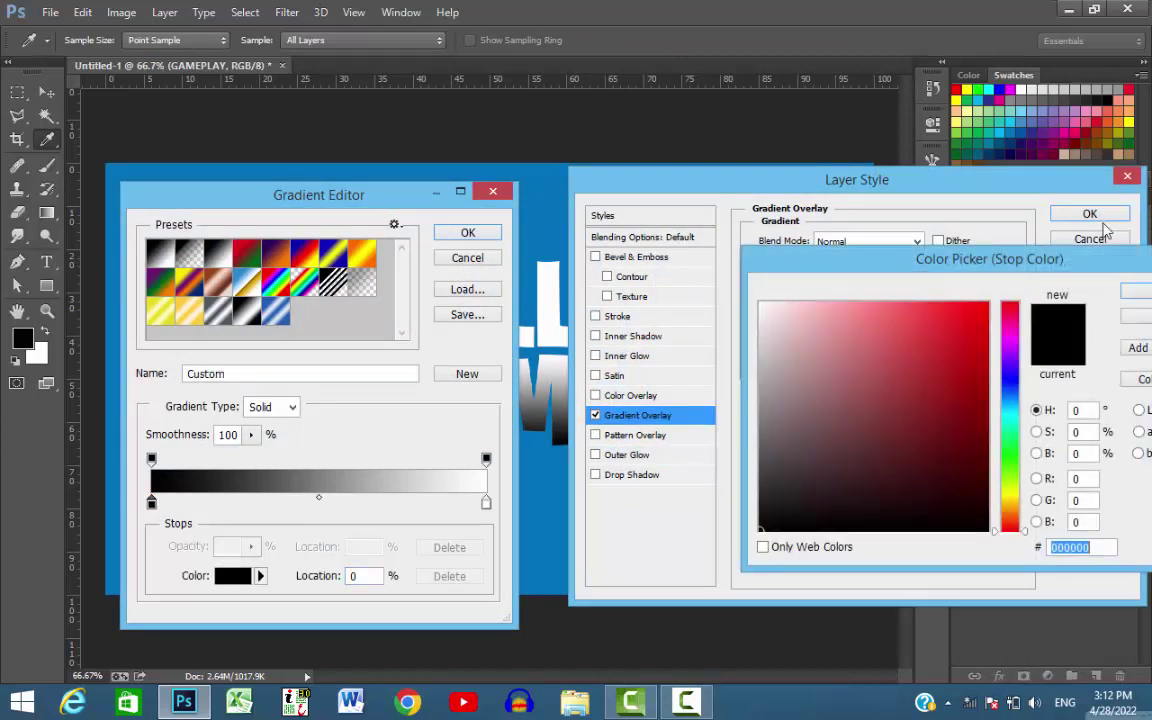
left_click(1125, 120)
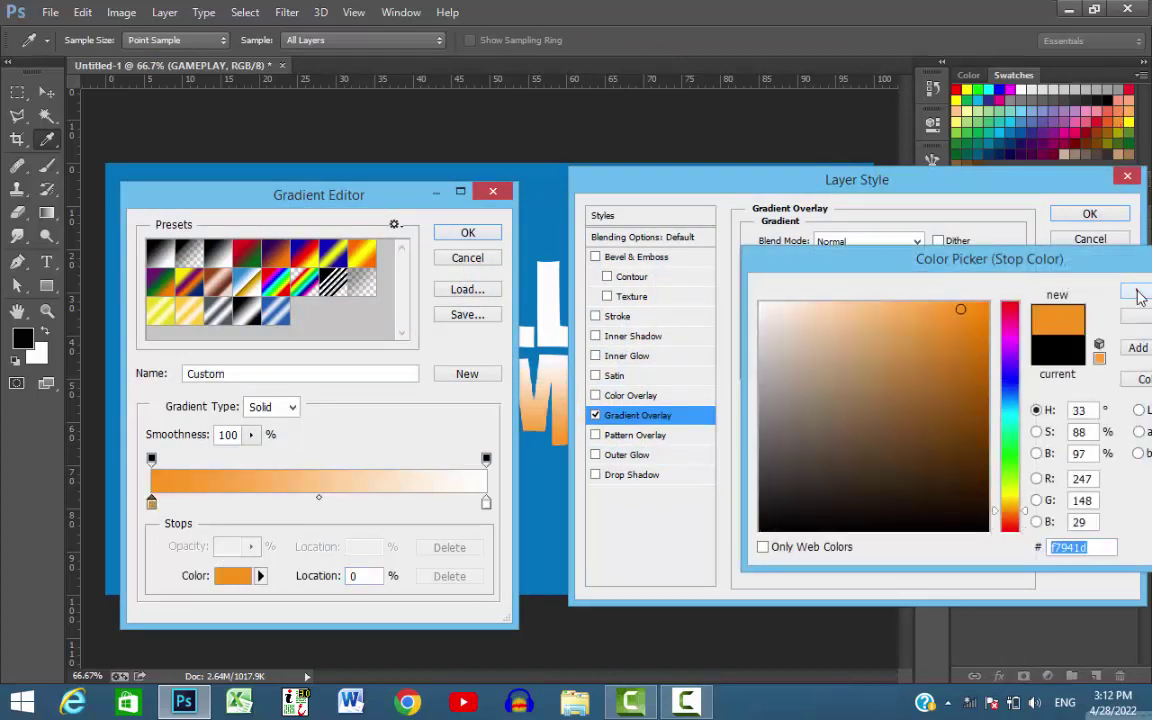
key("Return")
left_click(486, 505)
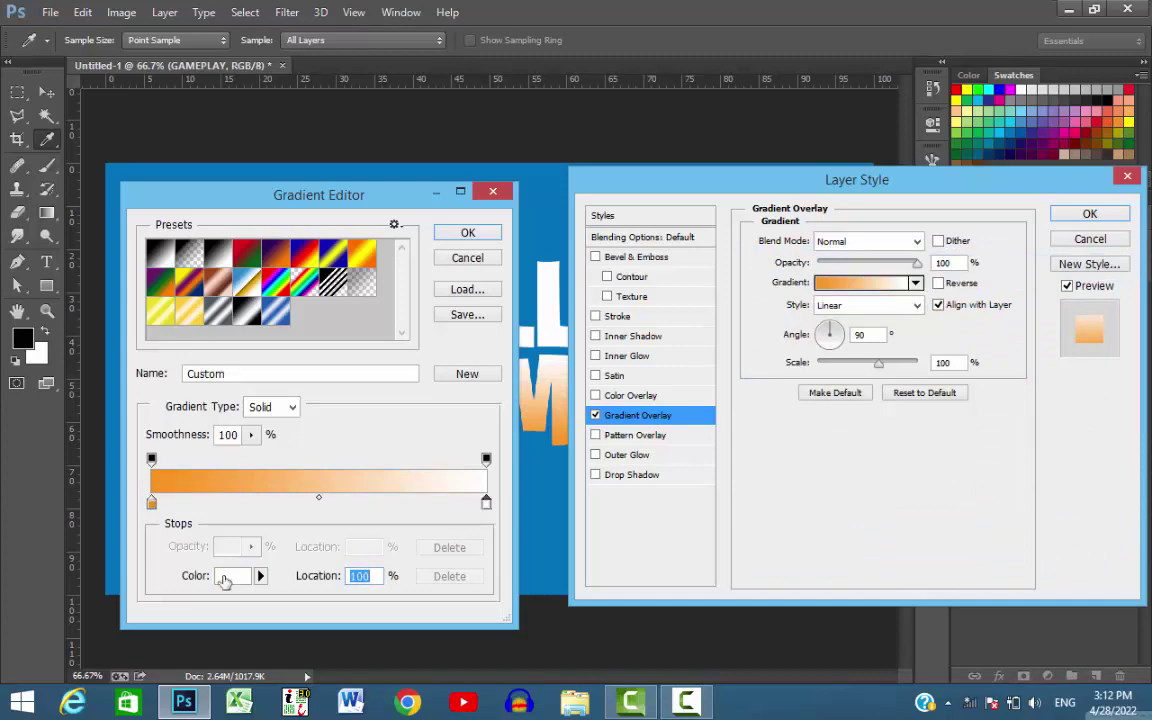
left_click(226, 576)
left_click(1130, 121)
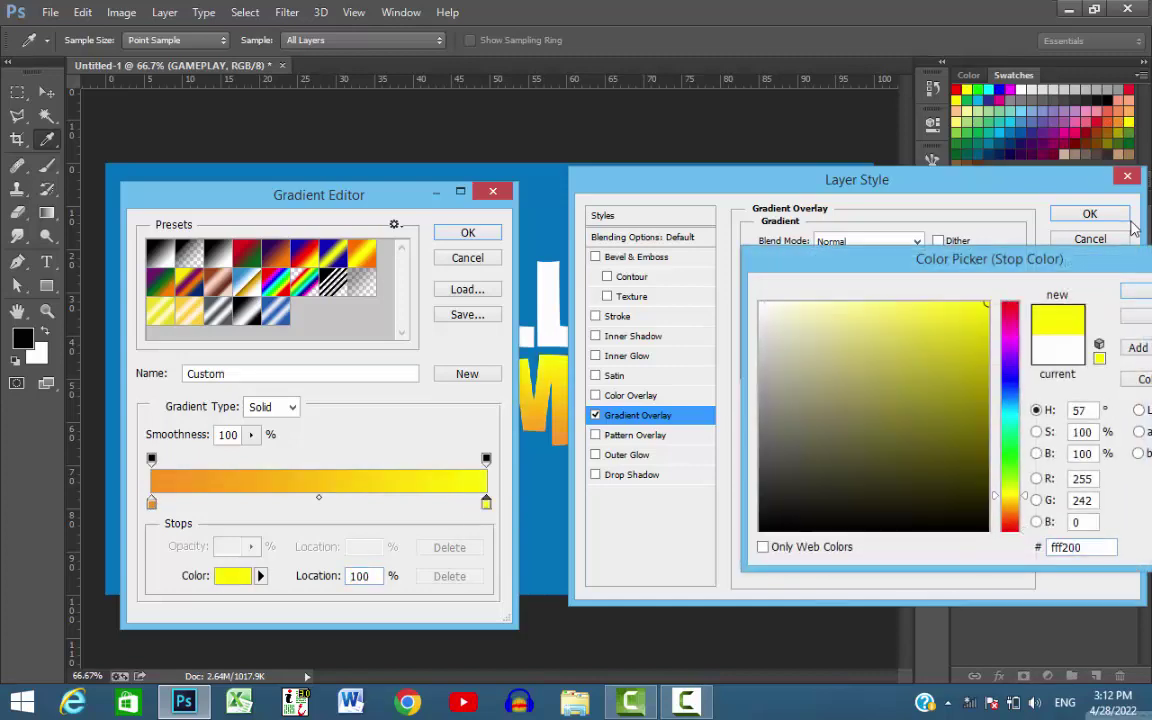
key("Return")
left_click(485, 237)
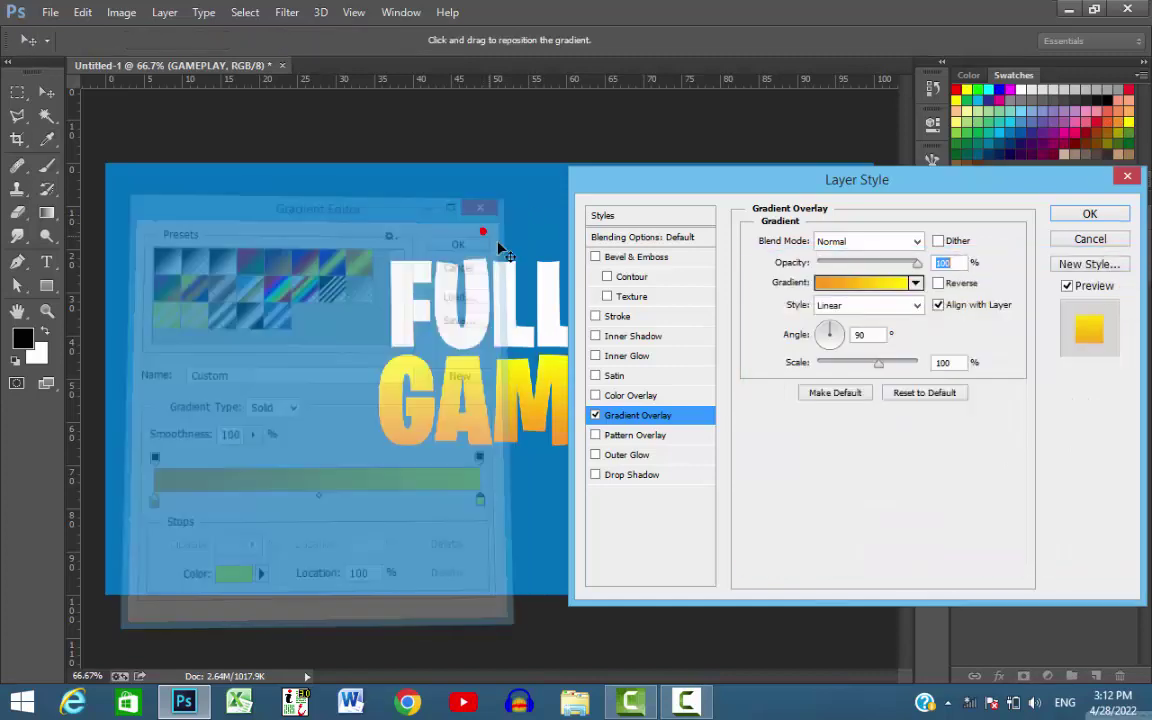
Add a bright yellow 6 px inner glow to GAMEPLAY and apply the effects
left_click(622, 355)
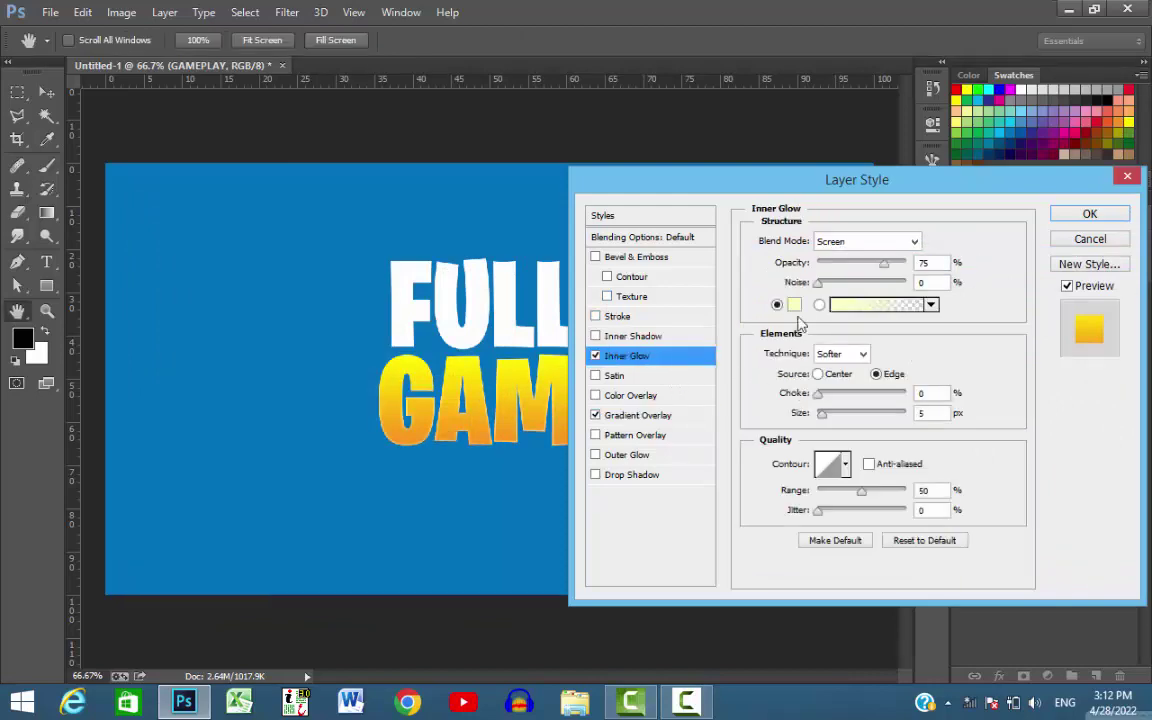
left_click(794, 304)
left_click(1131, 121)
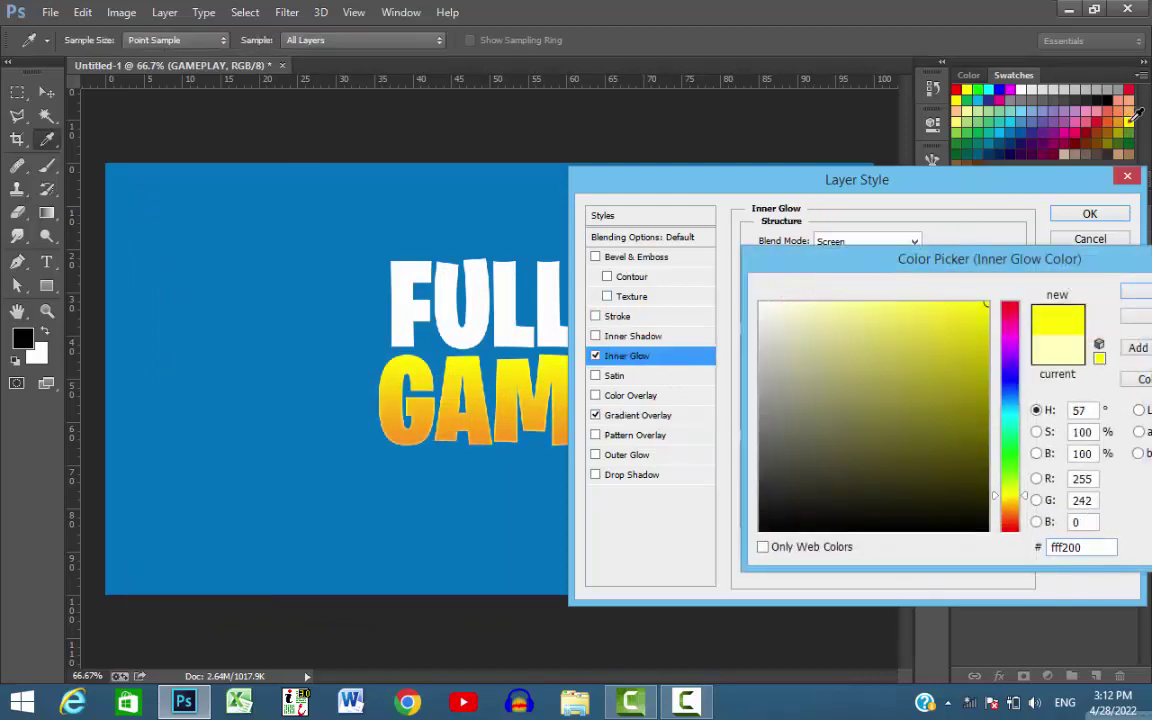
left_click(1129, 290)
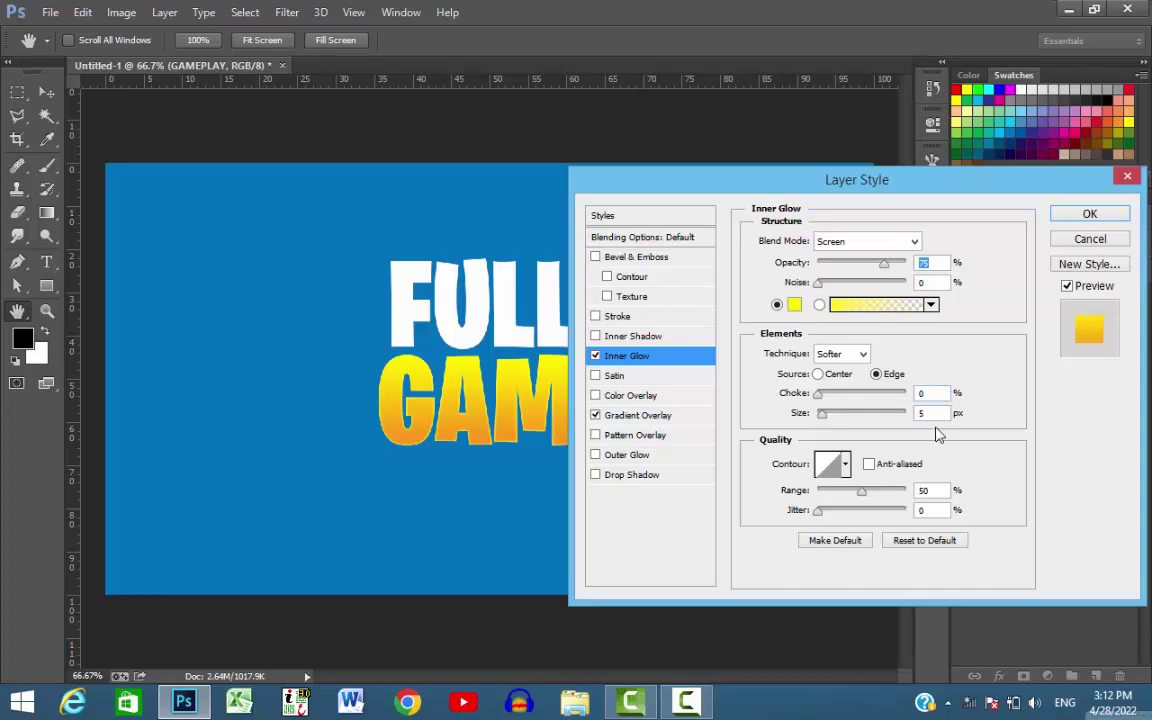
double_click(926, 413)
type("6")
left_click(1073, 216)
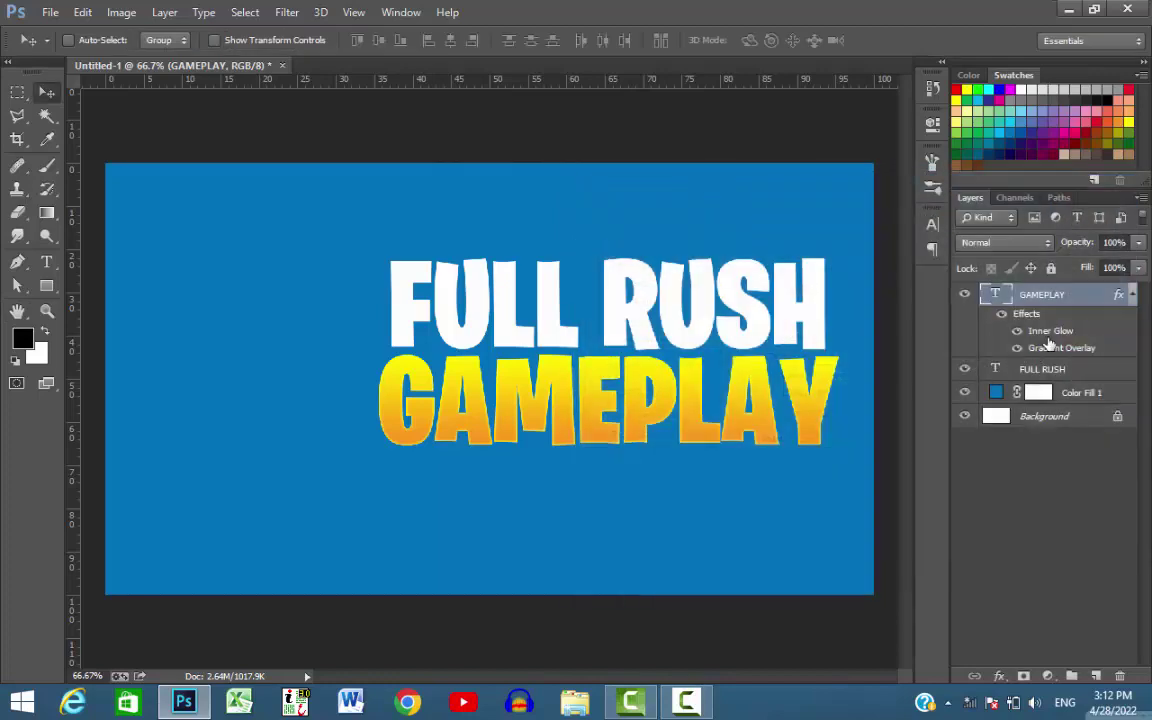
Copy GAMEPLAY's effects to FULL RUSH and change its gradient to d7d7d7-to-ffffff
left_click_drag(1052, 348, 1050, 372)
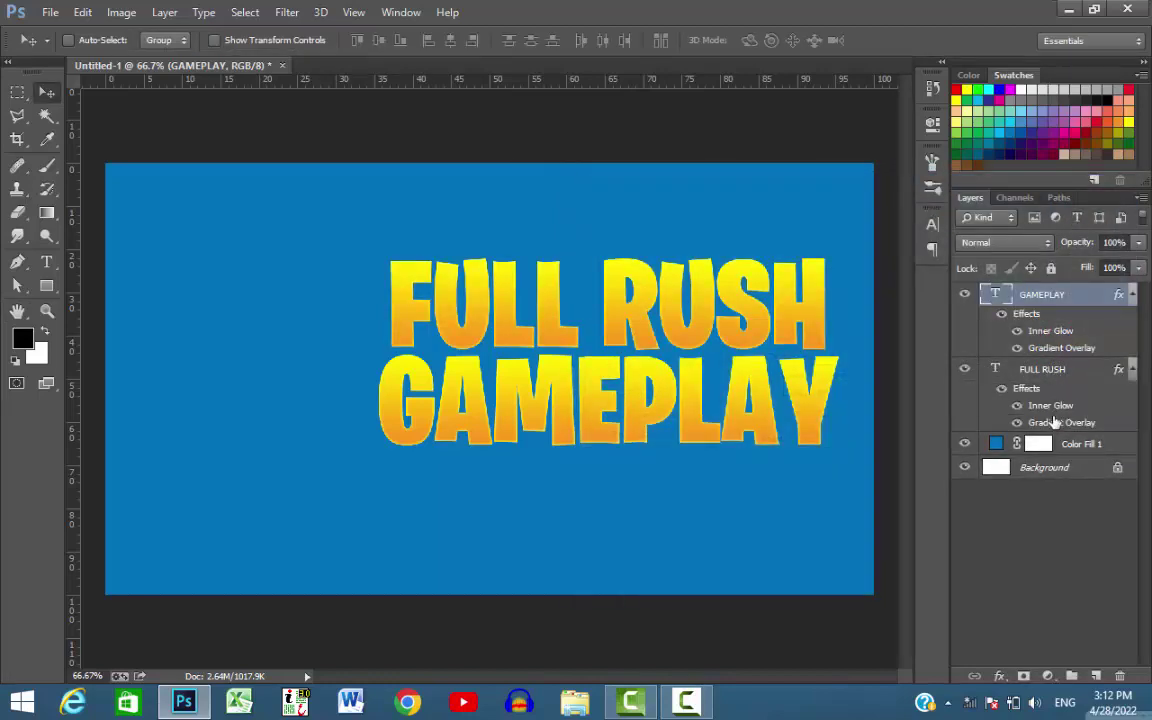
double_click(1053, 423)
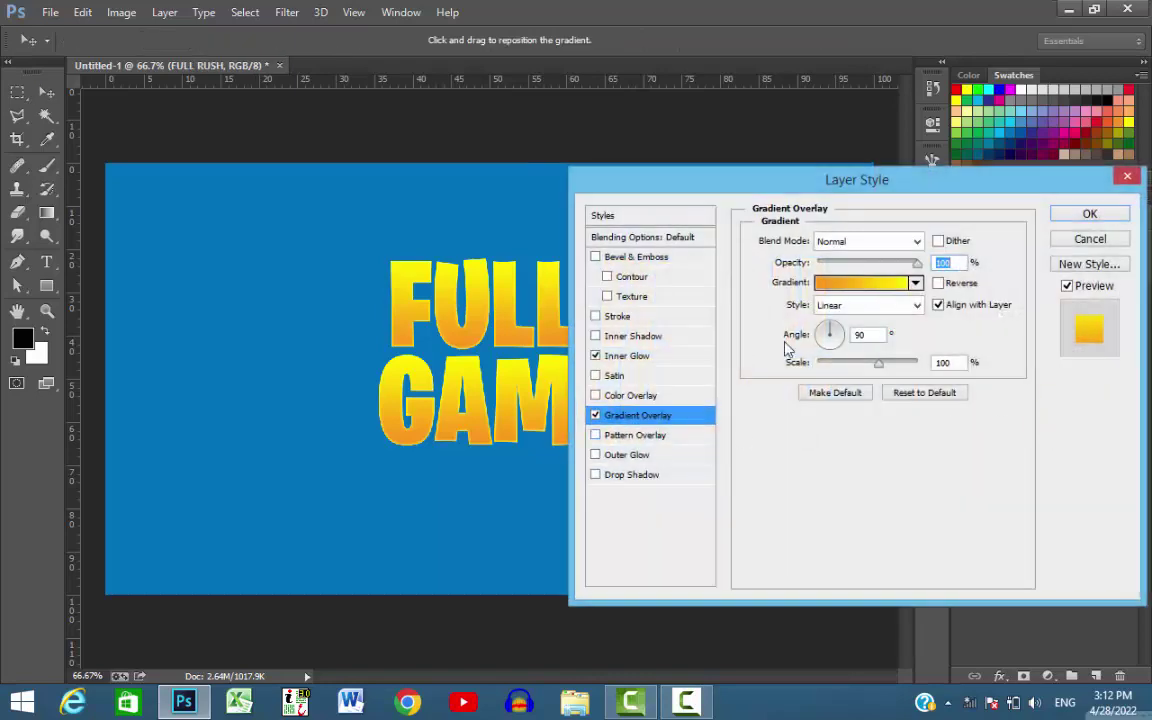
left_click(855, 285)
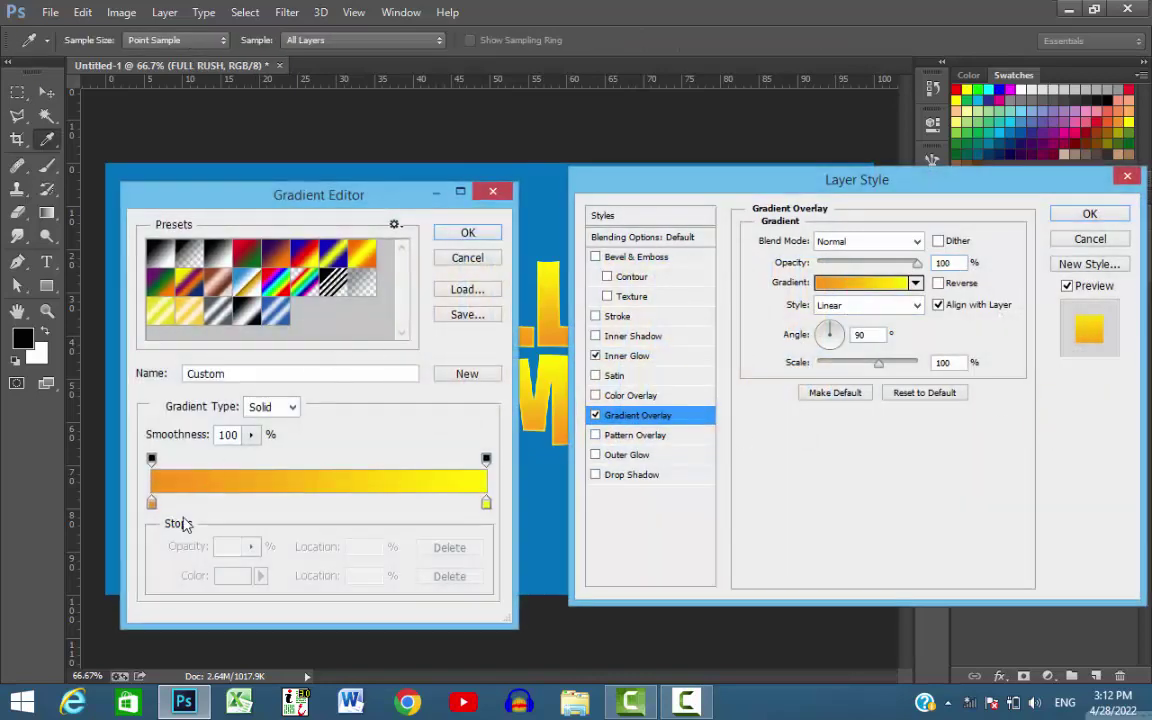
left_click(151, 503)
left_click(235, 576)
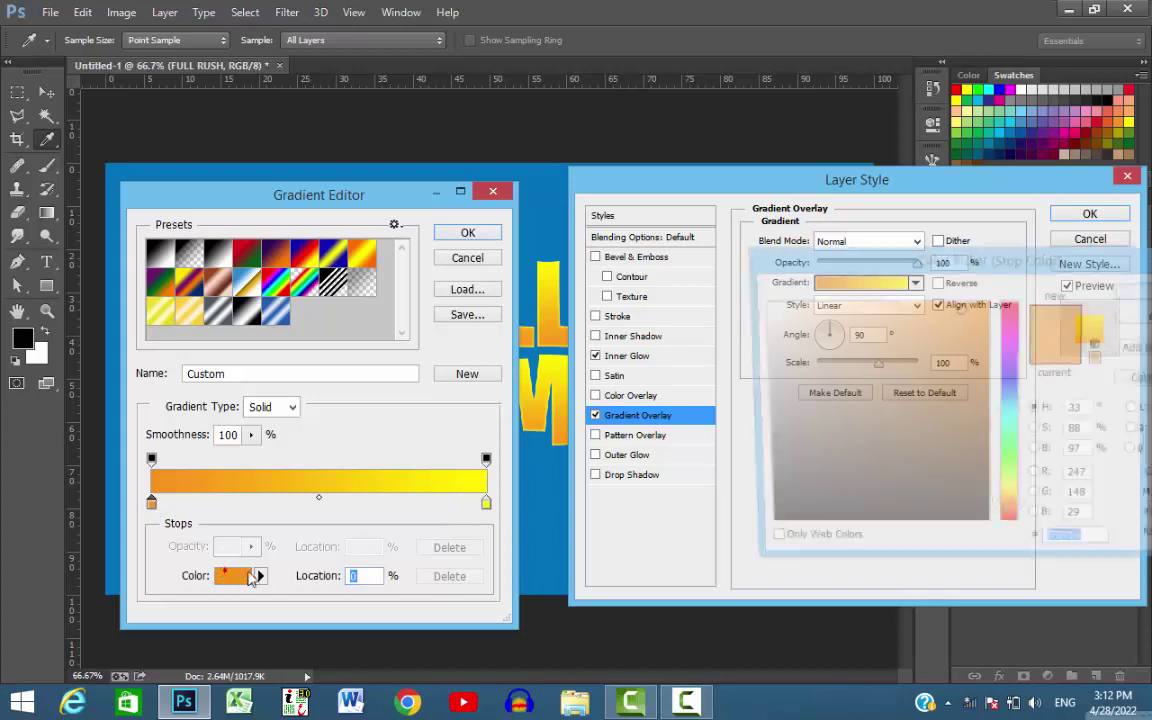
left_click(1063, 89)
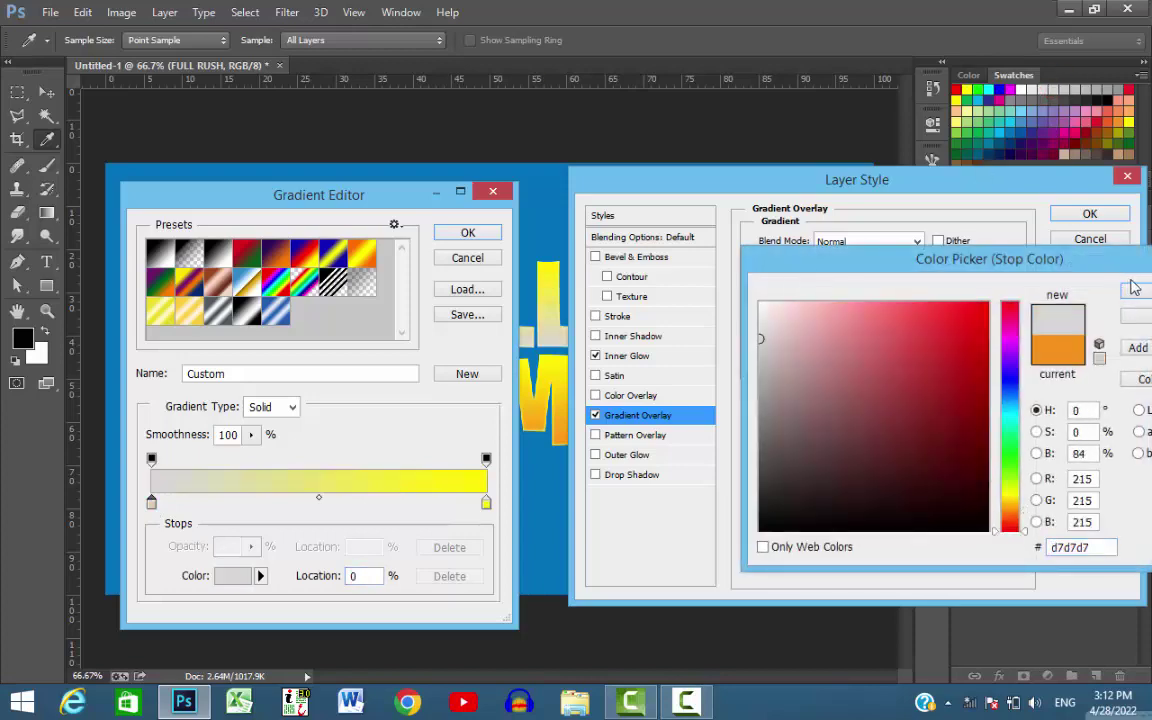
key("Return")
left_click(486, 503)
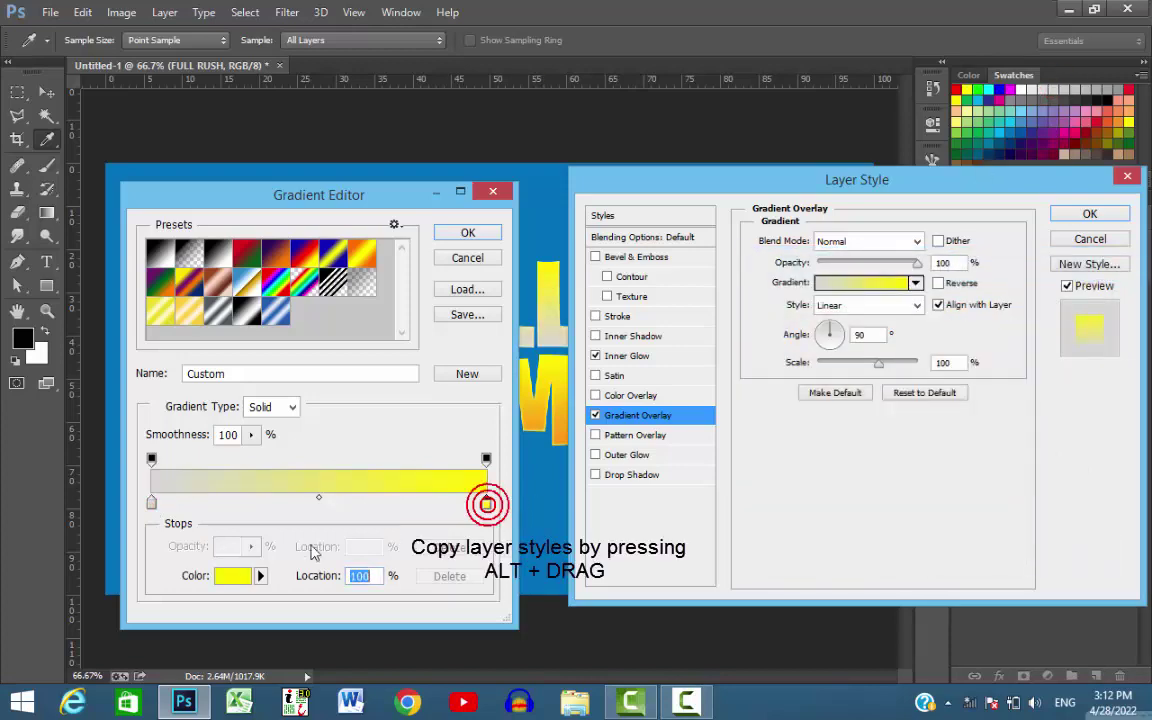
left_click(230, 575)
left_click(1027, 88)
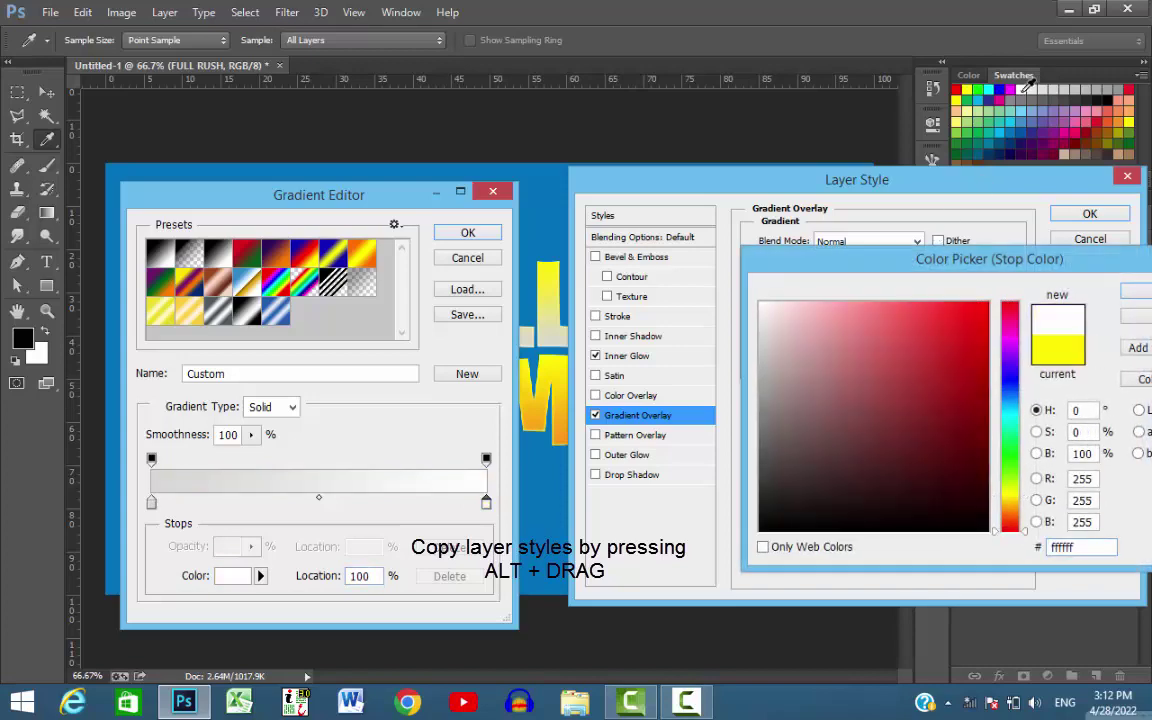
left_click(1143, 296)
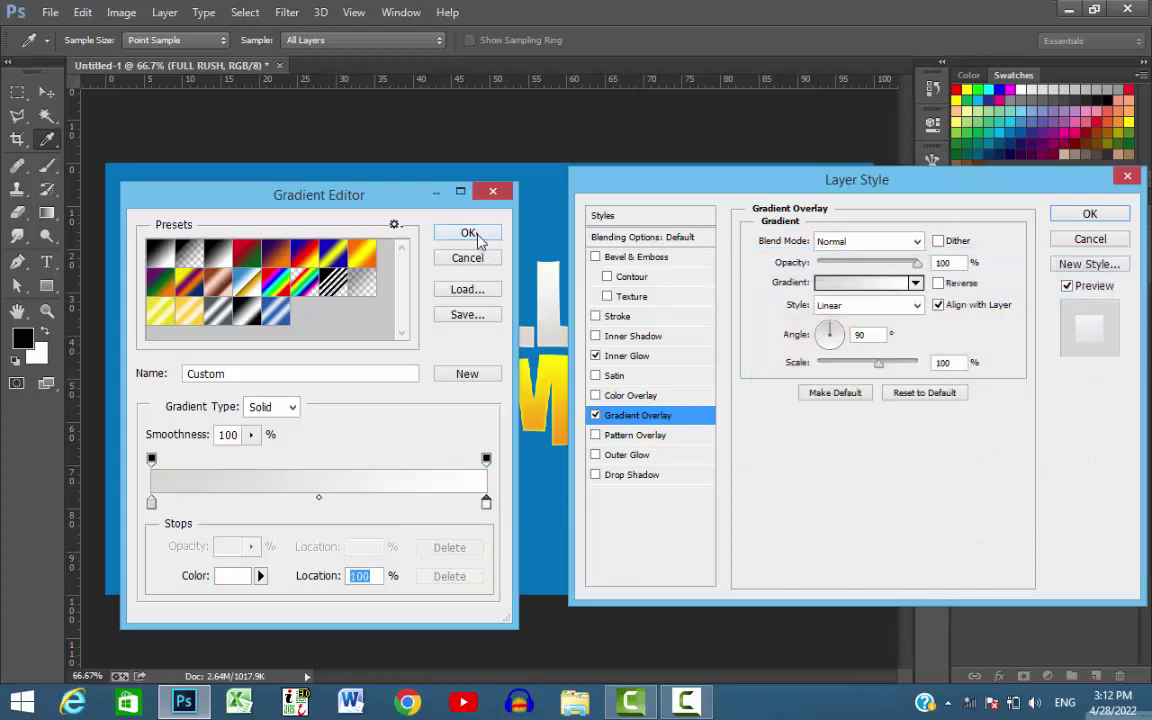
left_click(467, 232)
Make the FULL RUSH inner glow white and apply the styling
left_click(627, 357)
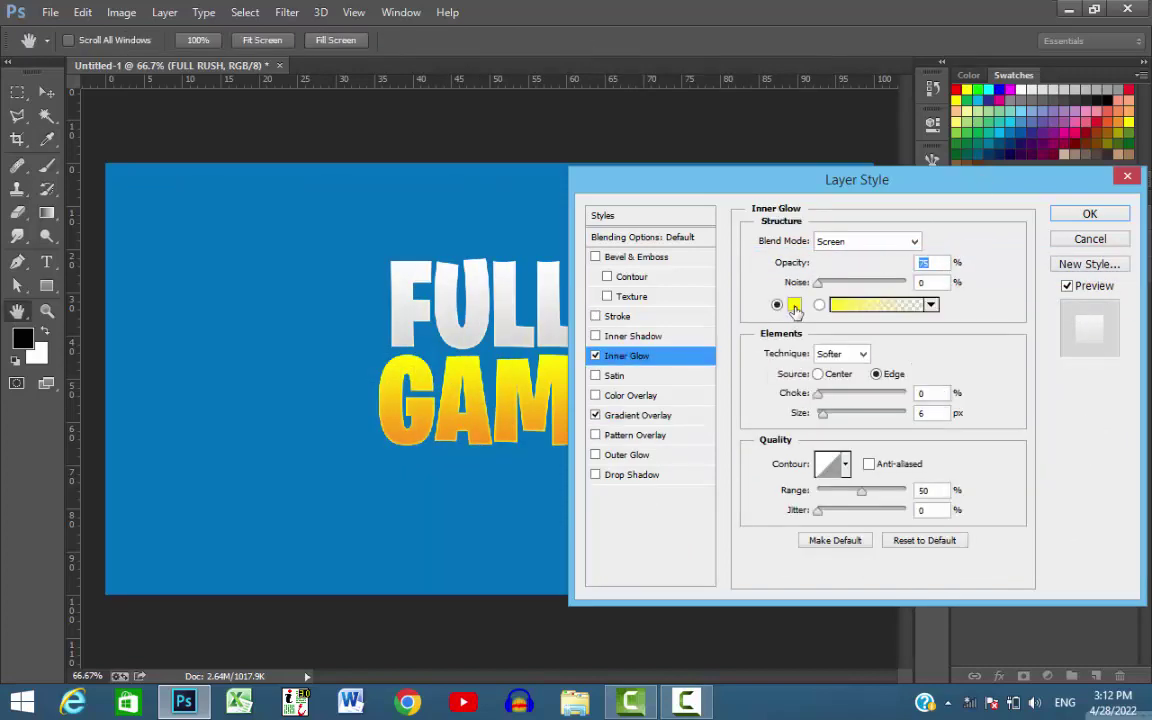
left_click(778, 303)
left_click(1025, 88)
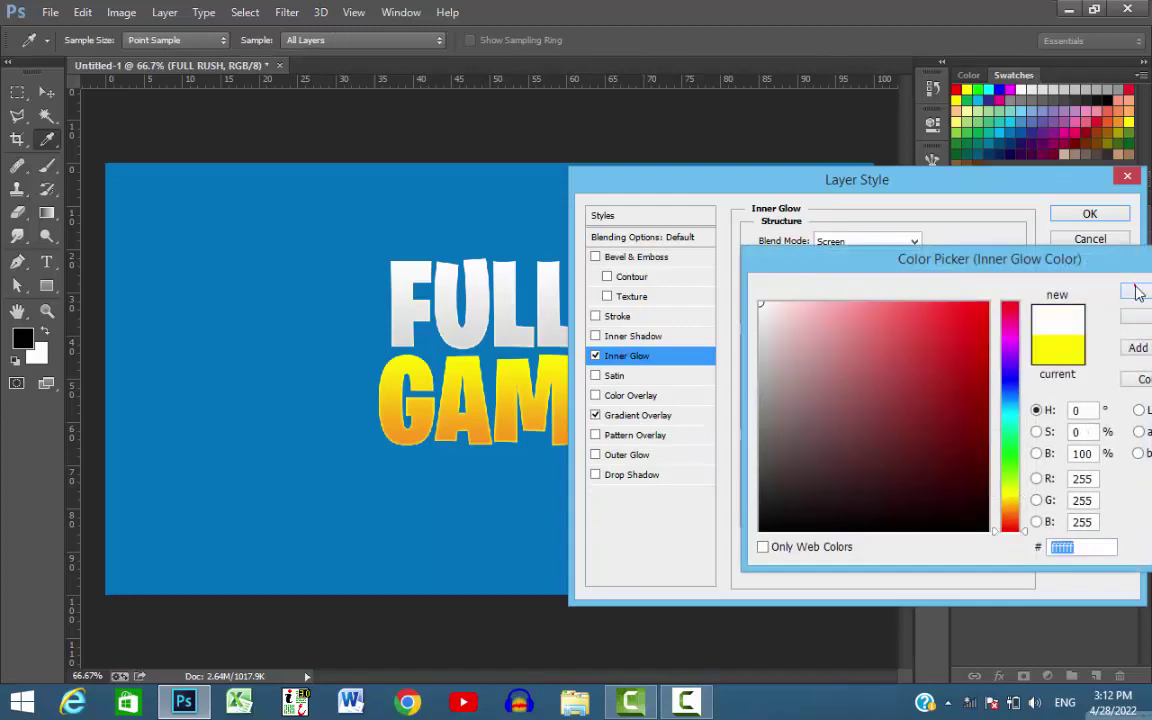
left_click(1136, 290)
left_click(1090, 214)
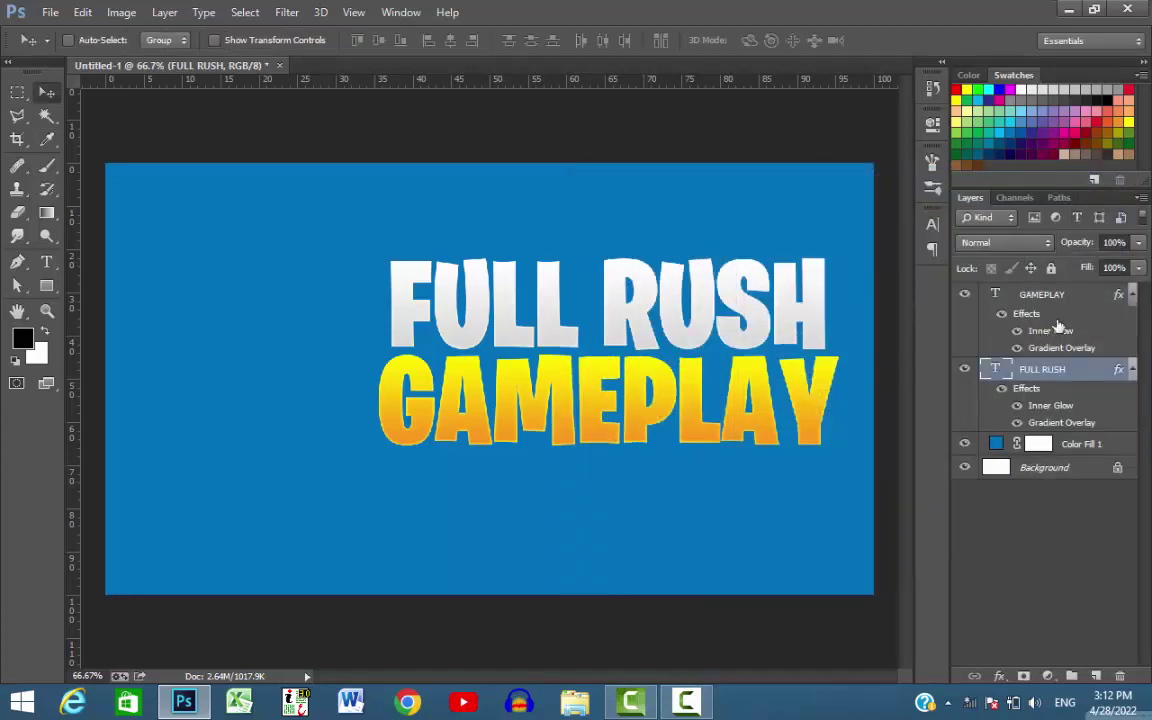
Convert the FULL RUSH and GAMEPLAY text layers into one smart object
left_click(1068, 300, "ctrl")
right_click(1068, 302)
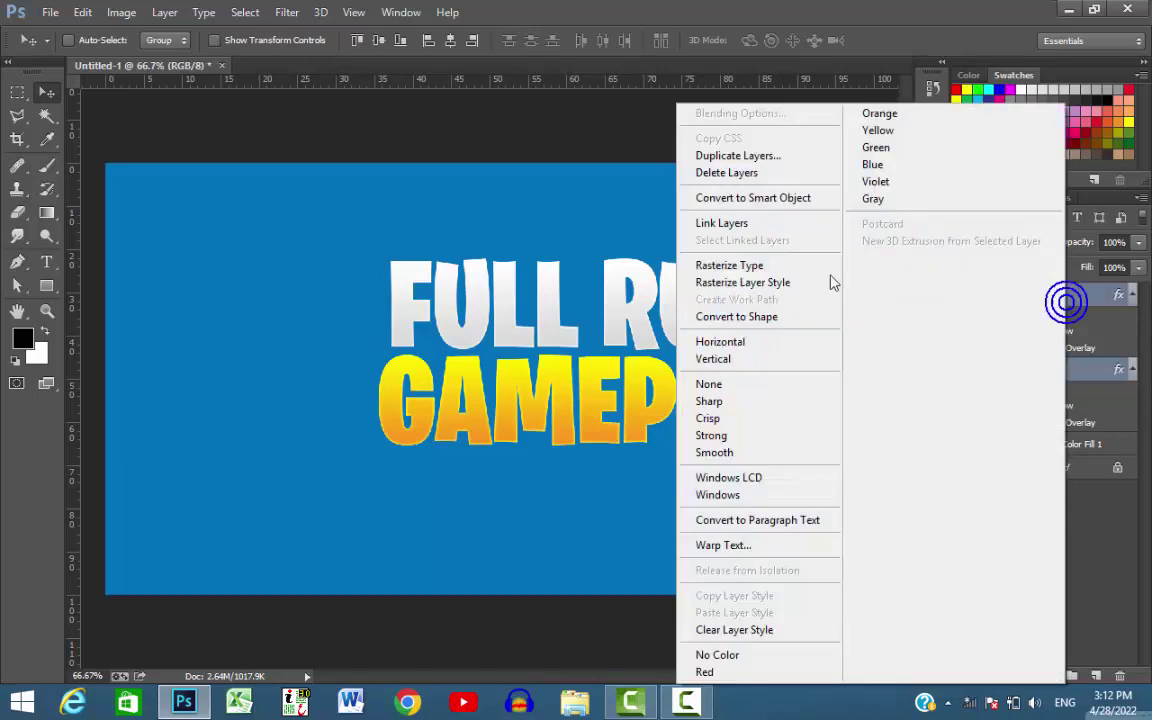
left_click(793, 209)
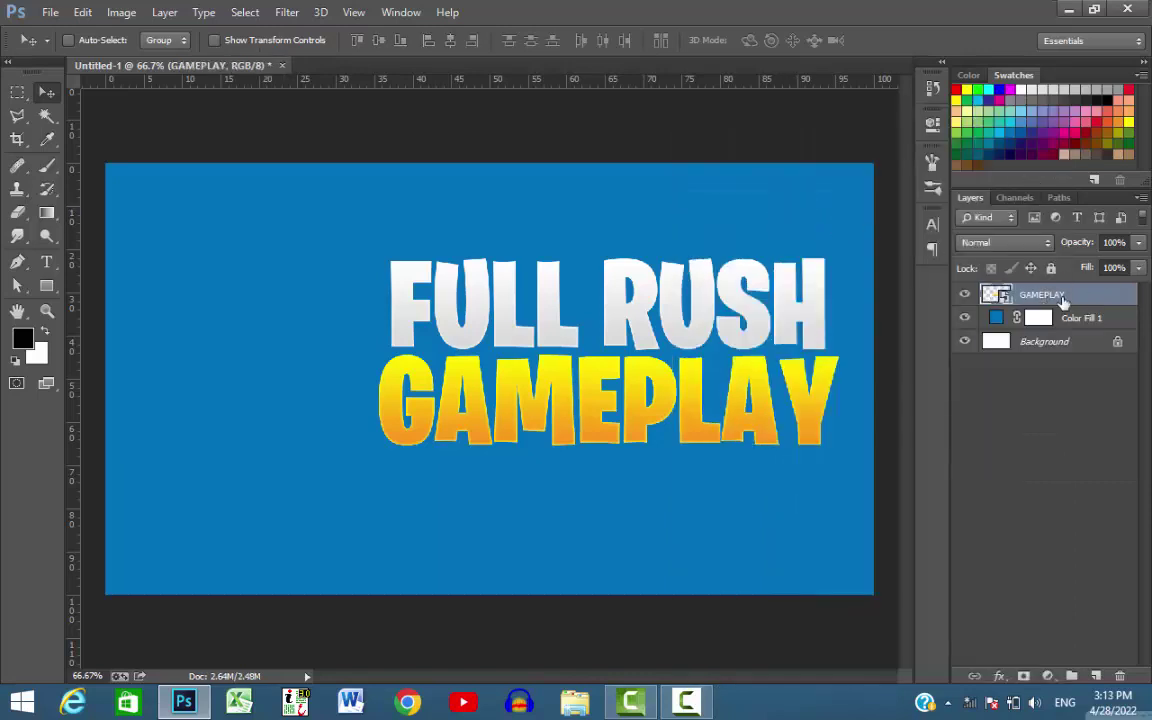
Add a Normal-mode drop shadow at 100% opacity and 0° angle
left_click(997, 674)
left_click(1008, 656)
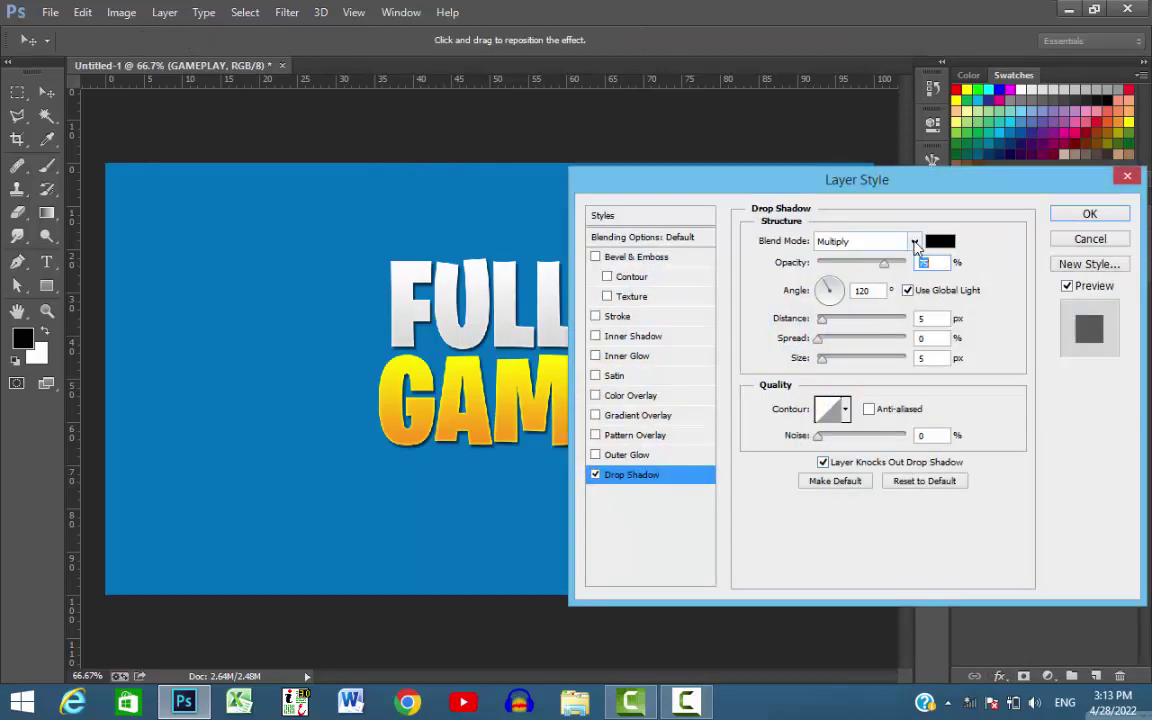
left_click(914, 241)
left_click(850, 257)
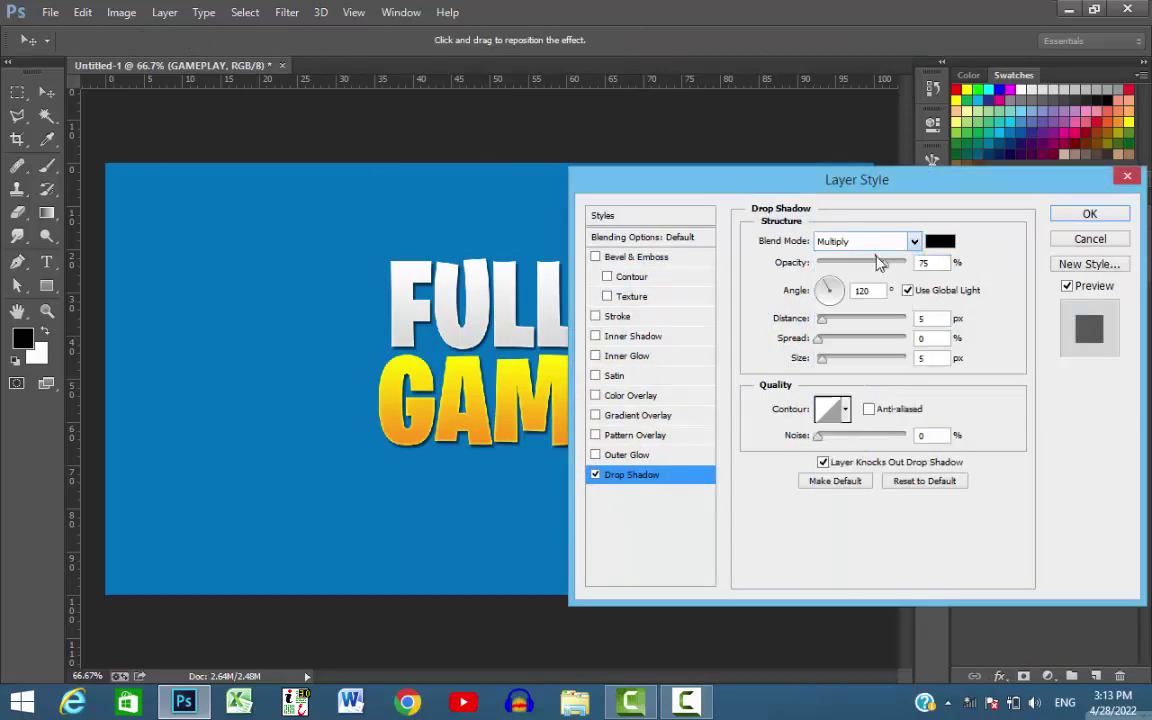
double_click(945, 262)
type("100")
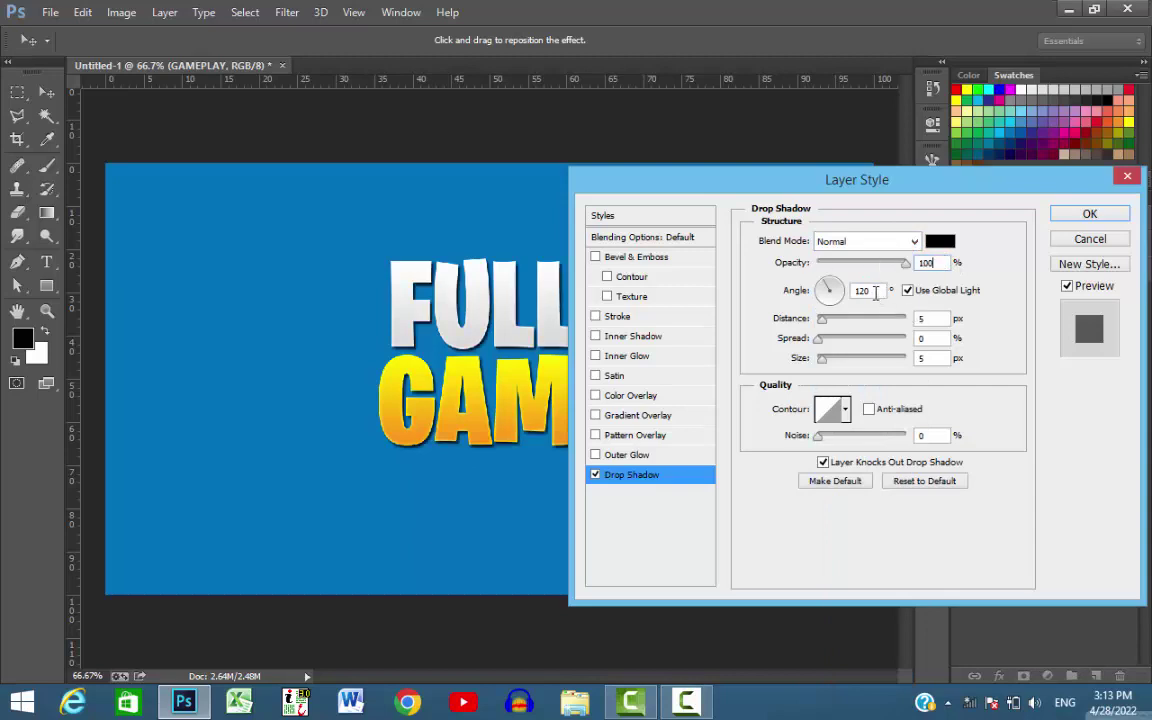
double_click(862, 290)
type("0")
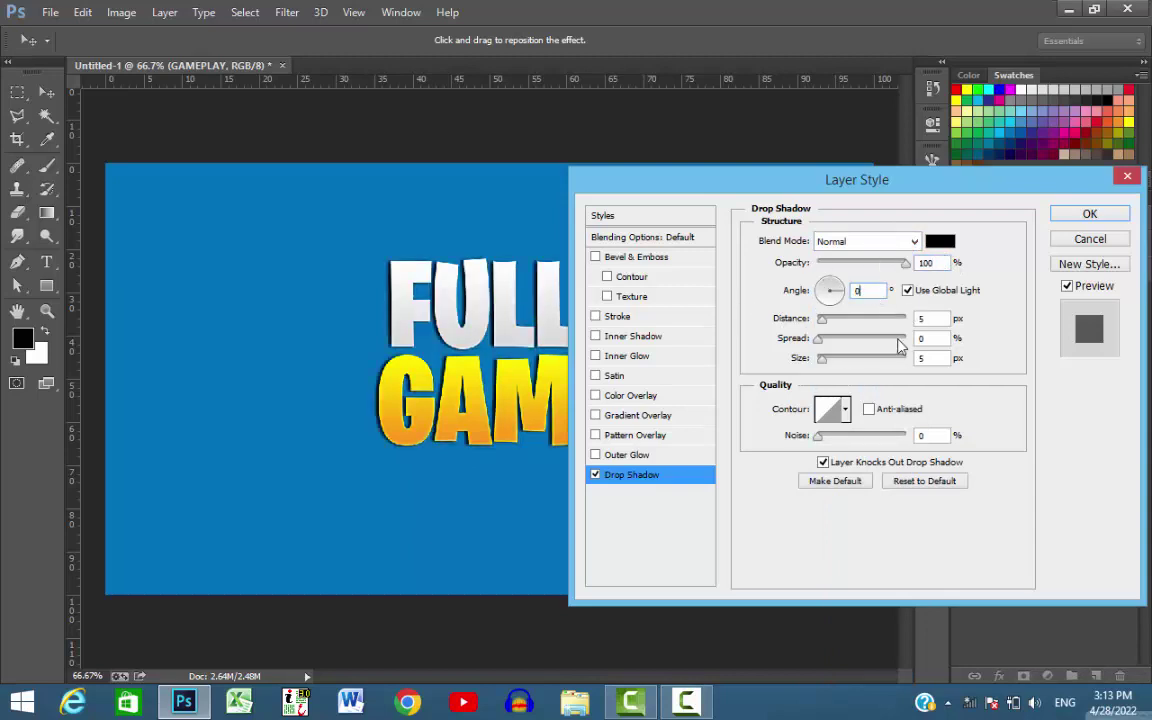
type("0")
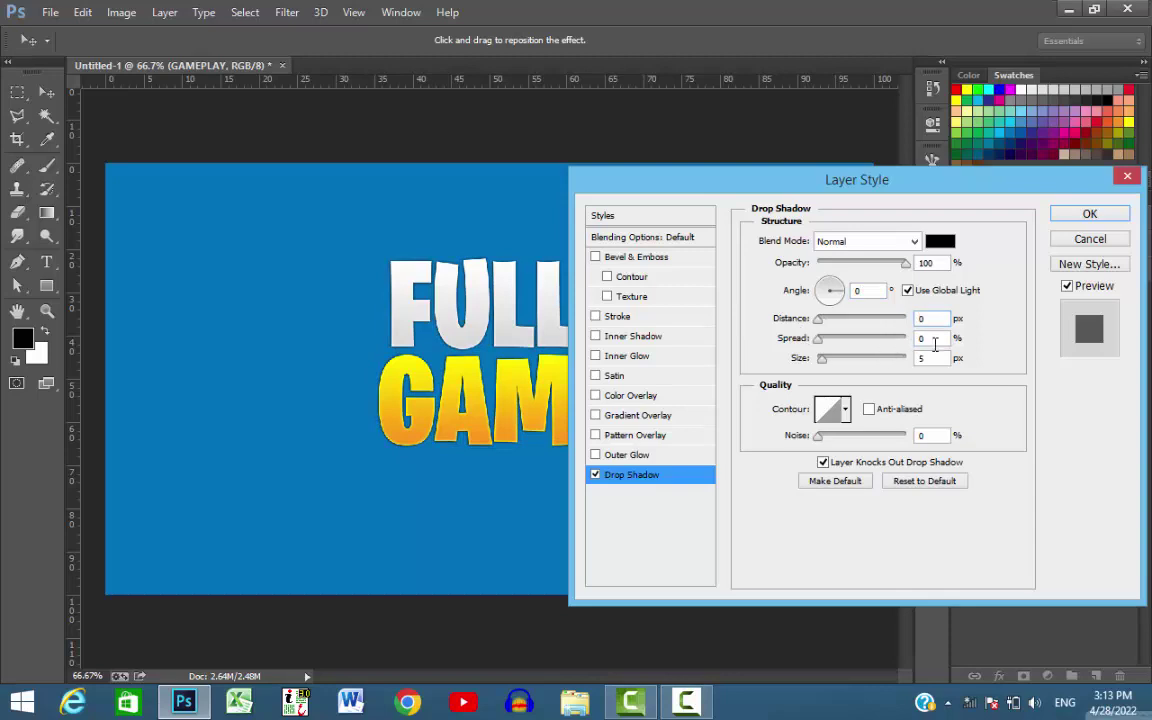
Set the shadow spread to 100, size 10, colour dark grey #252525, and apply it
double_click(938, 339)
type("100")
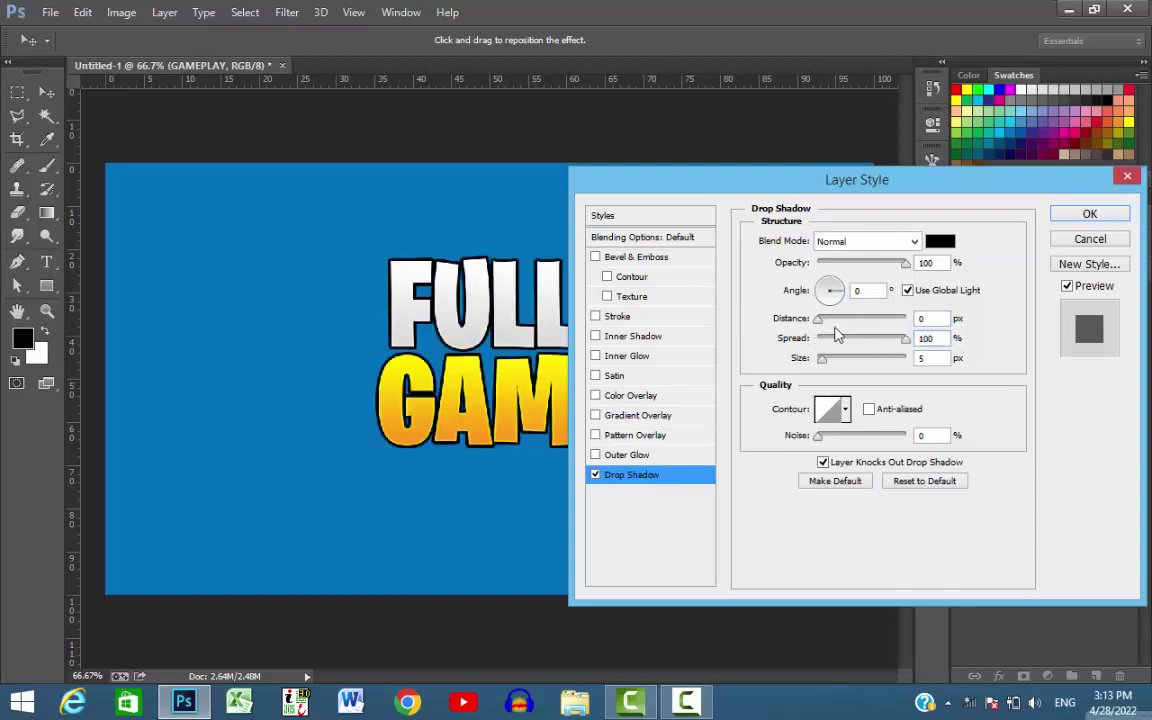
double_click(929, 357)
type("15")
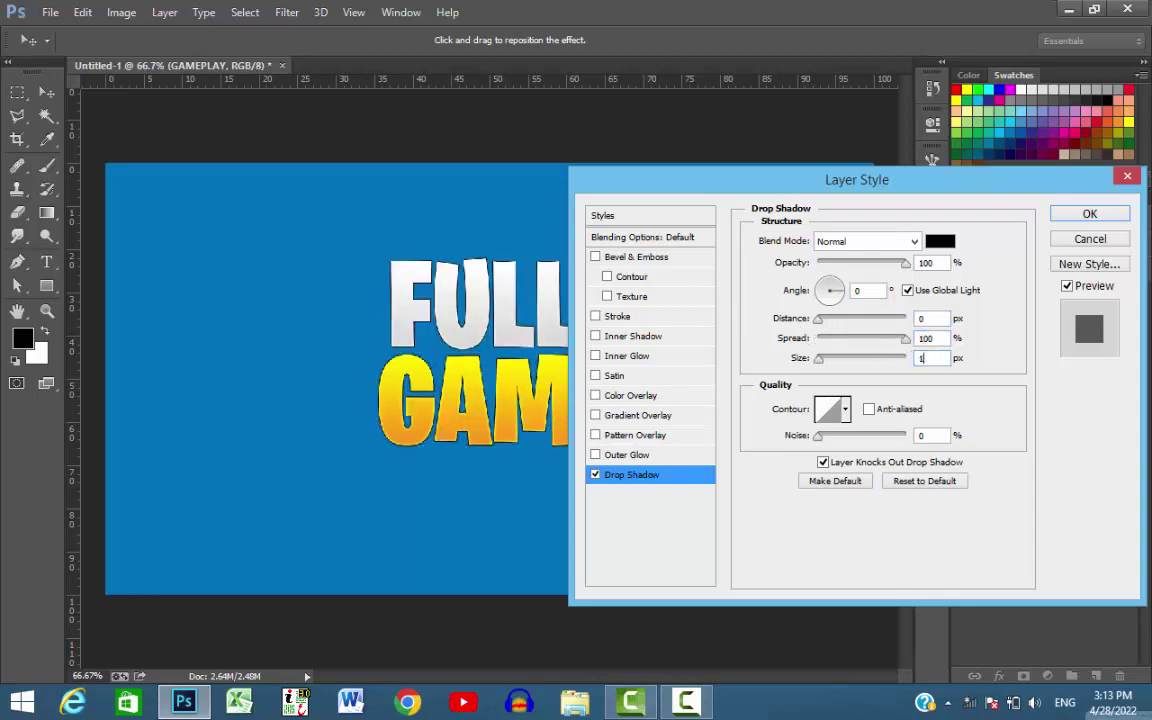
double_click(924, 358)
type("1")
type("0")
left_click(940, 241)
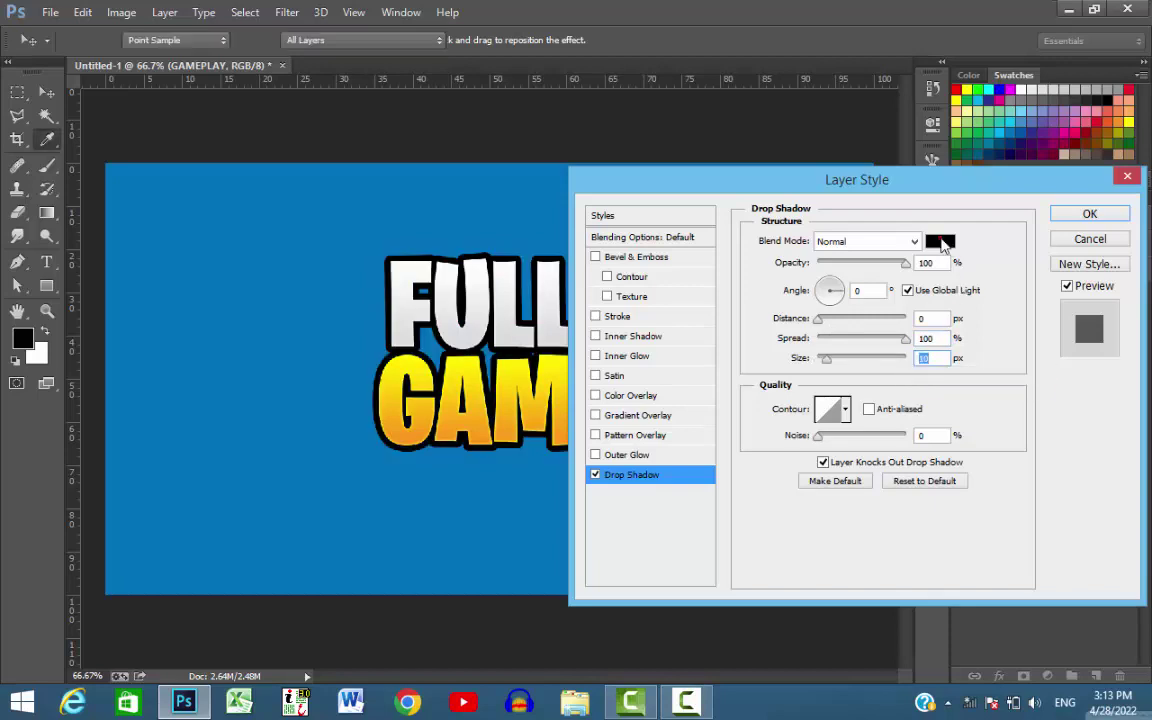
left_click(760, 498)
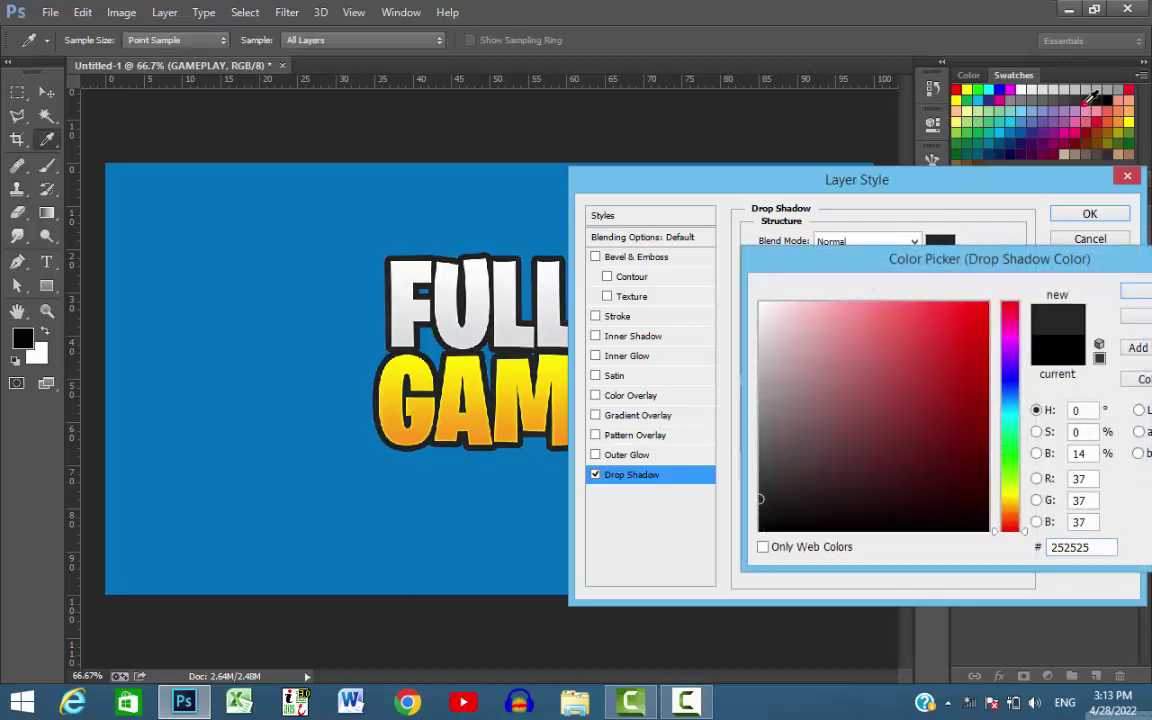
left_click(1137, 297)
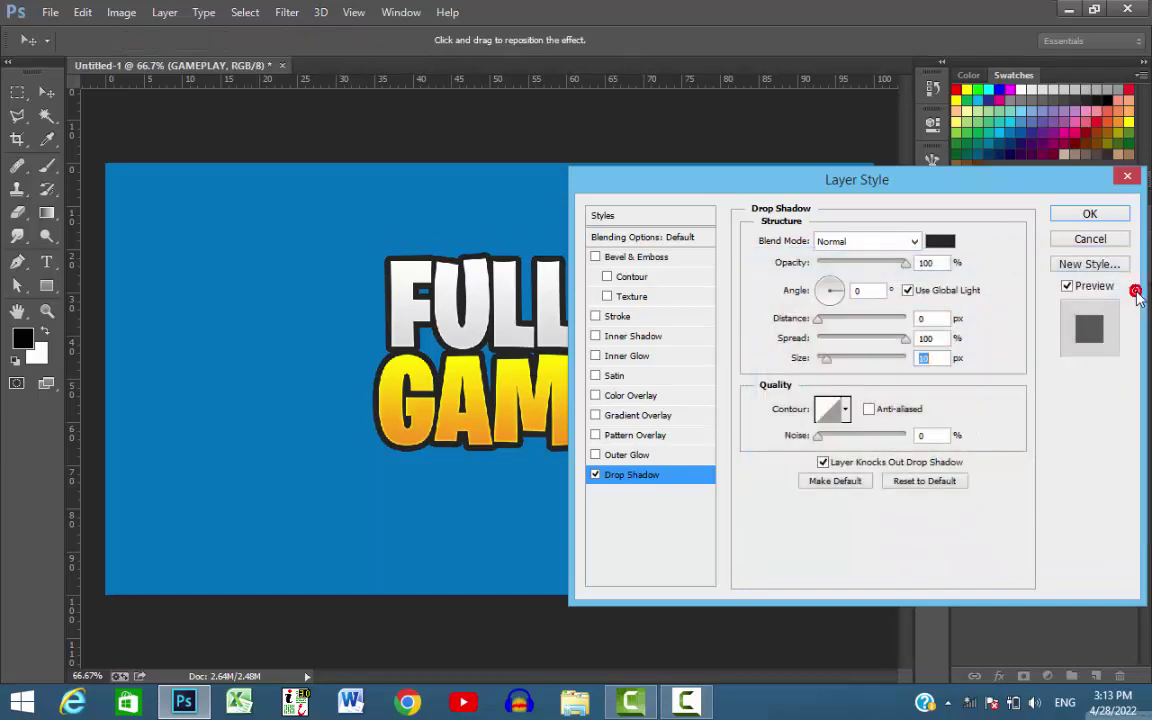
left_click(1090, 216)
left_click_drag(655, 391, 653, 385)
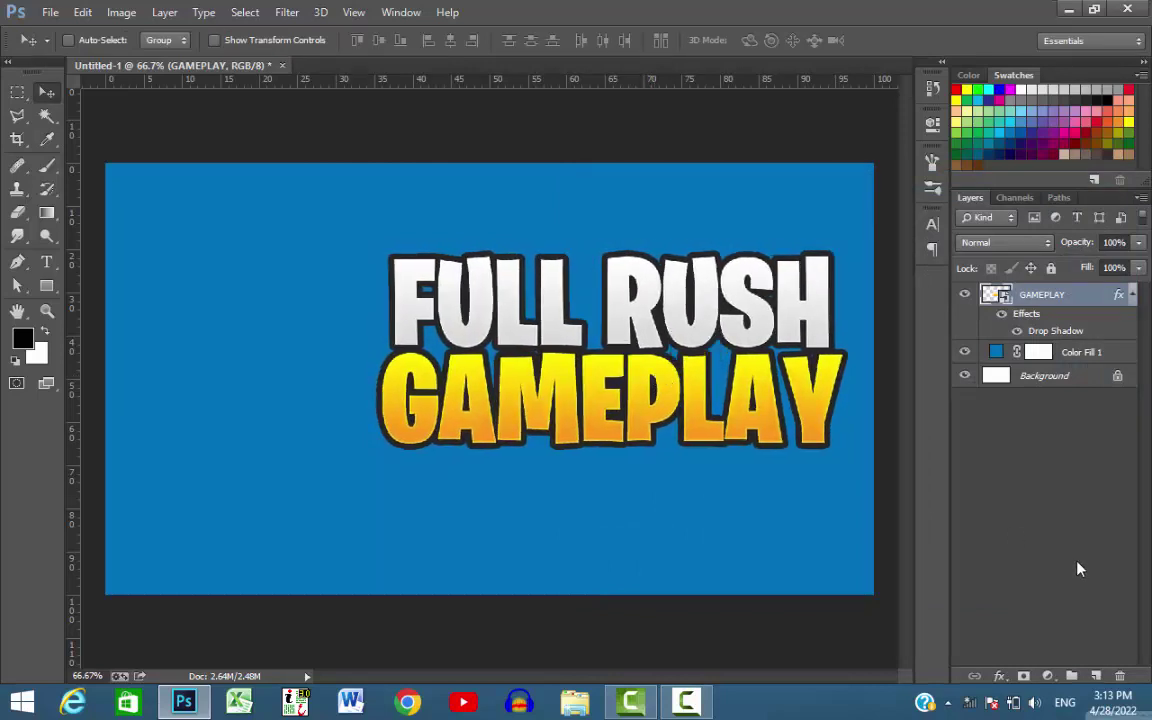
Add a new layer beneath GAMEPLAY and ready the Pen tool with a dark shape fill
left_click(1094, 675)
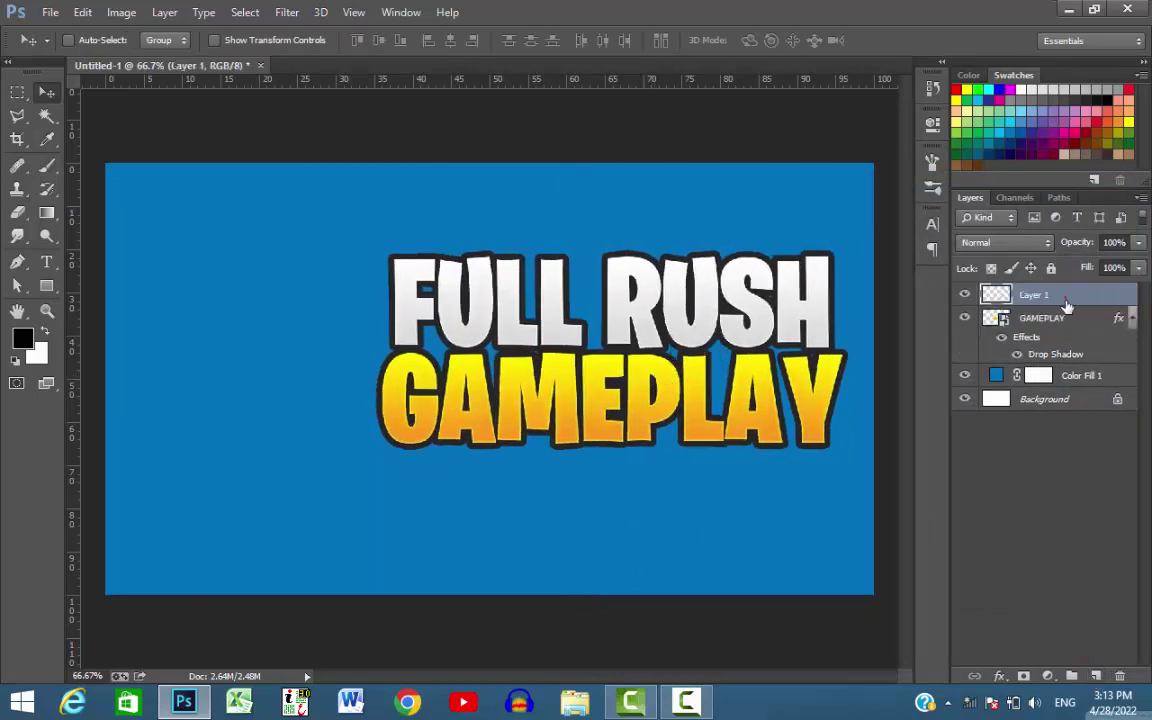
left_click_drag(1066, 303, 1066, 355)
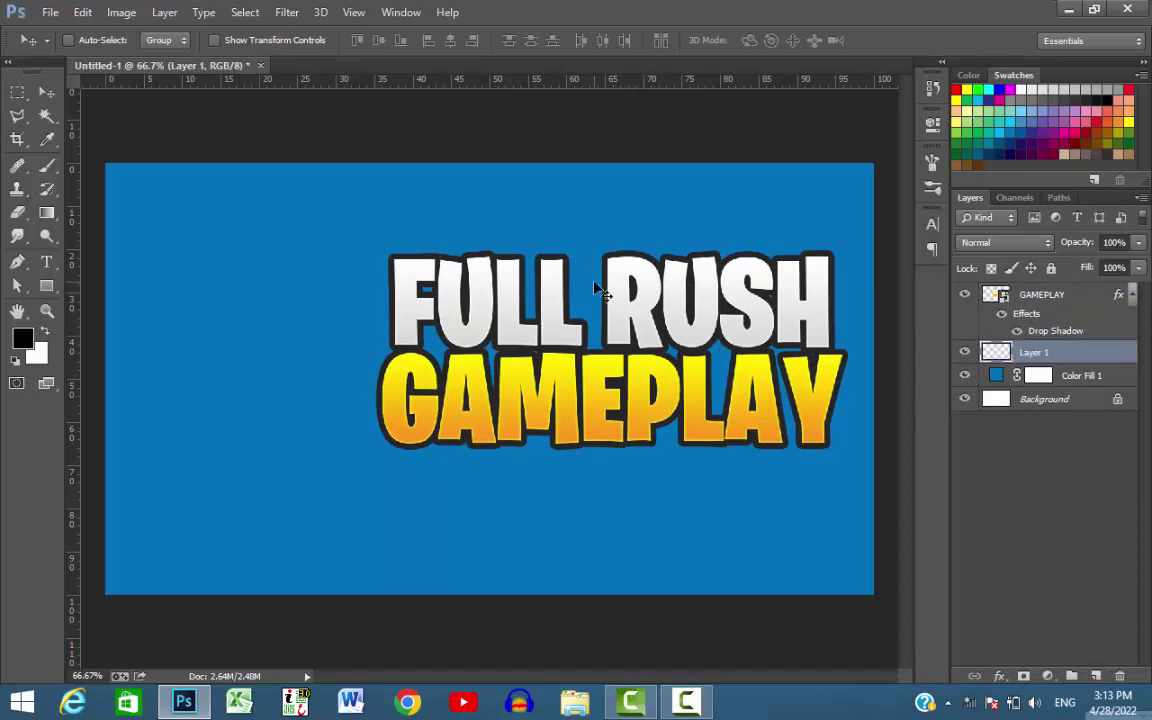
key("p")
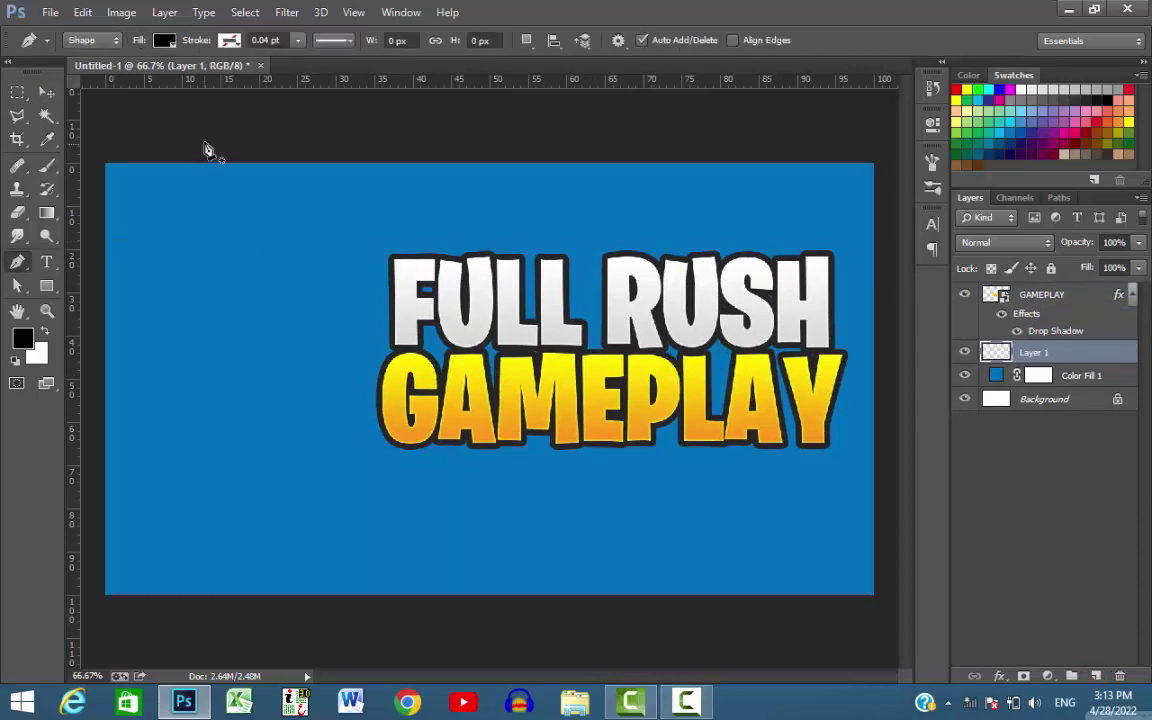
left_click(165, 42)
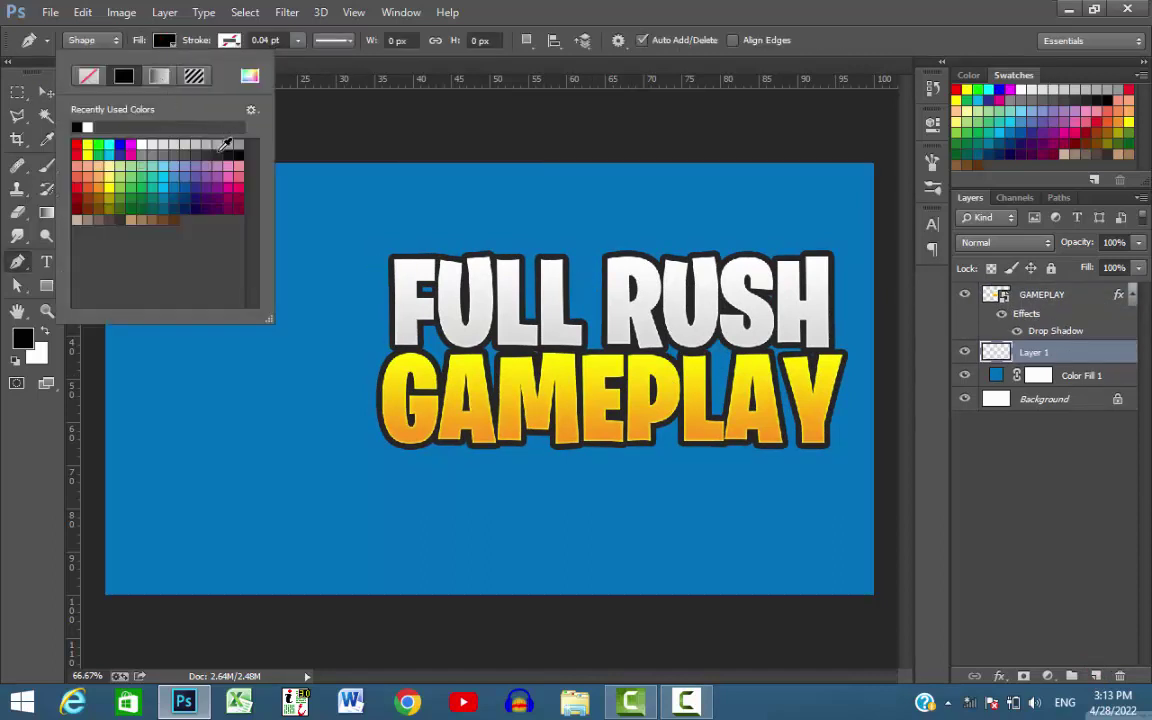
left_click(162, 40)
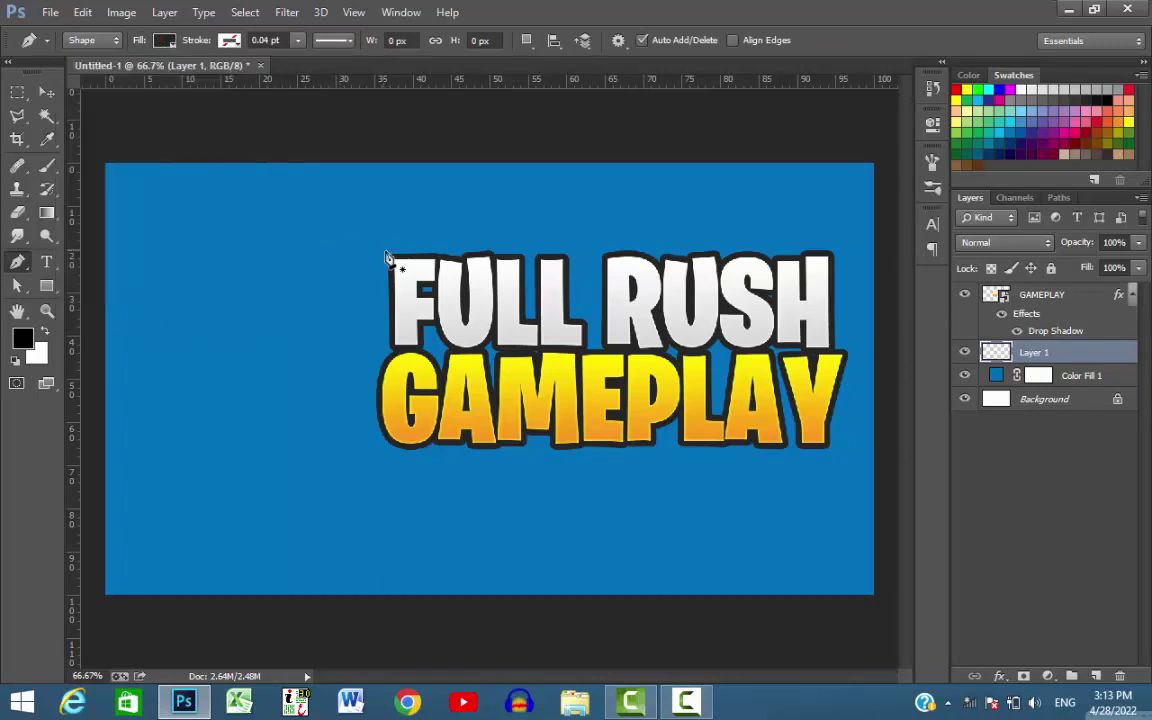
key("ctrl+plus")
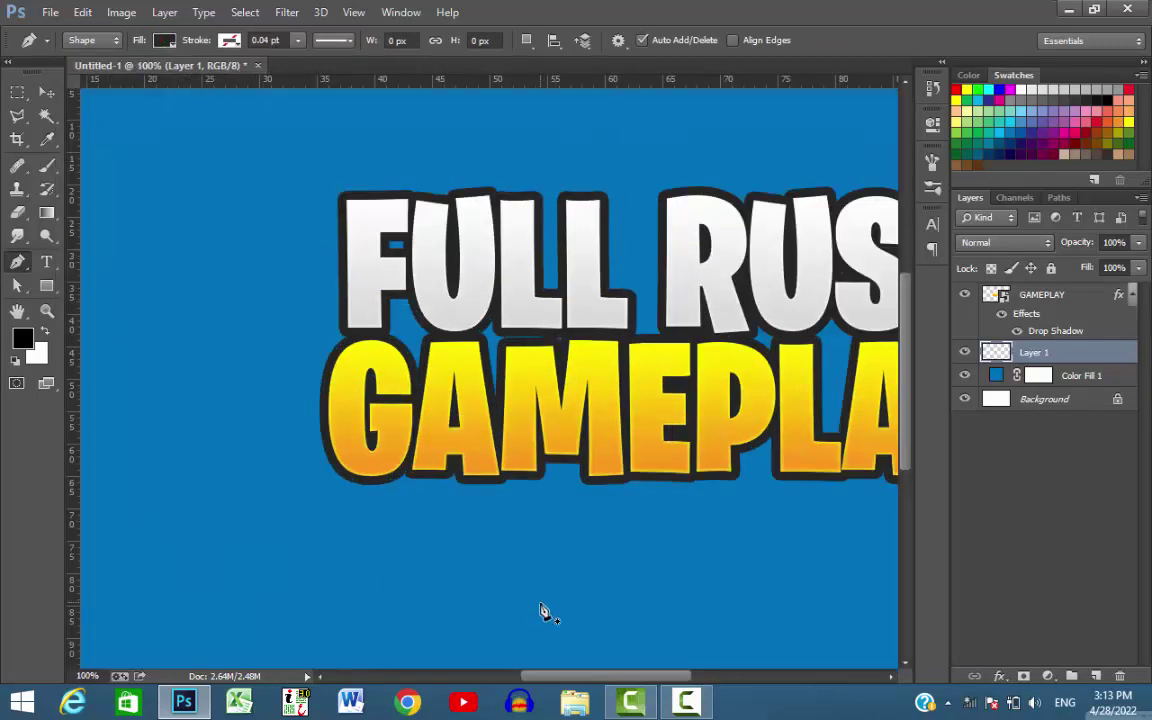
left_click_drag(566, 676, 599, 680)
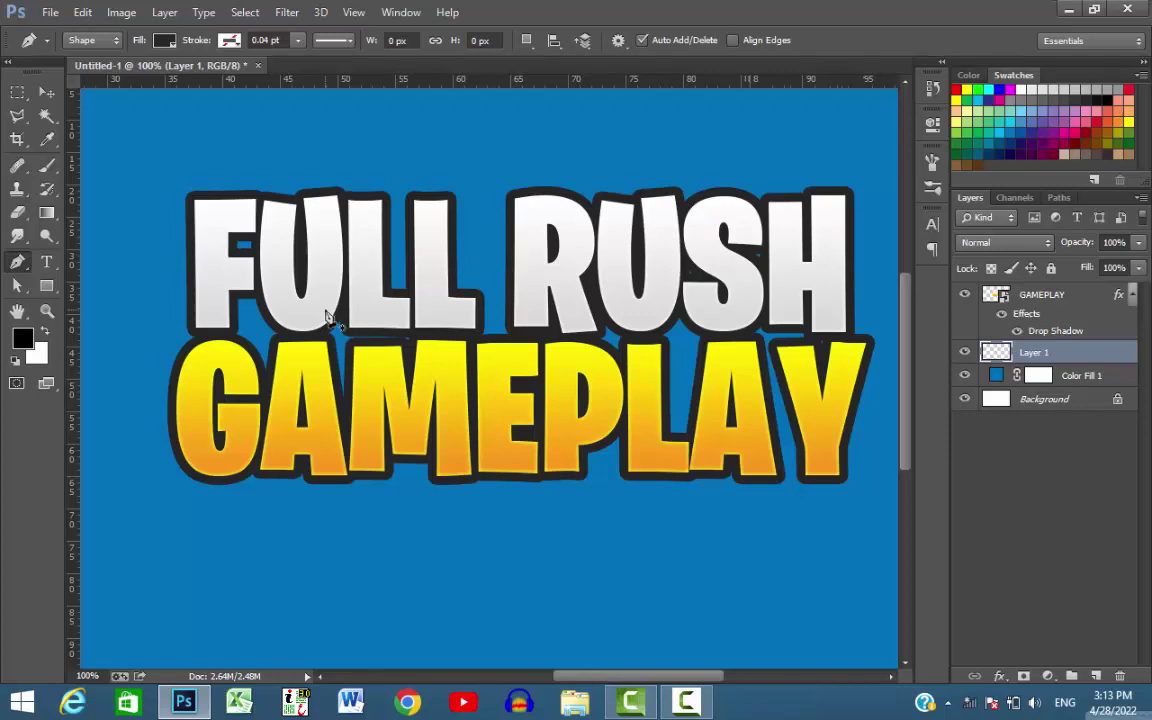
Trace a closed dark backing shape around the FULL RUSH GAMEPLAY lettering
left_click(189, 201)
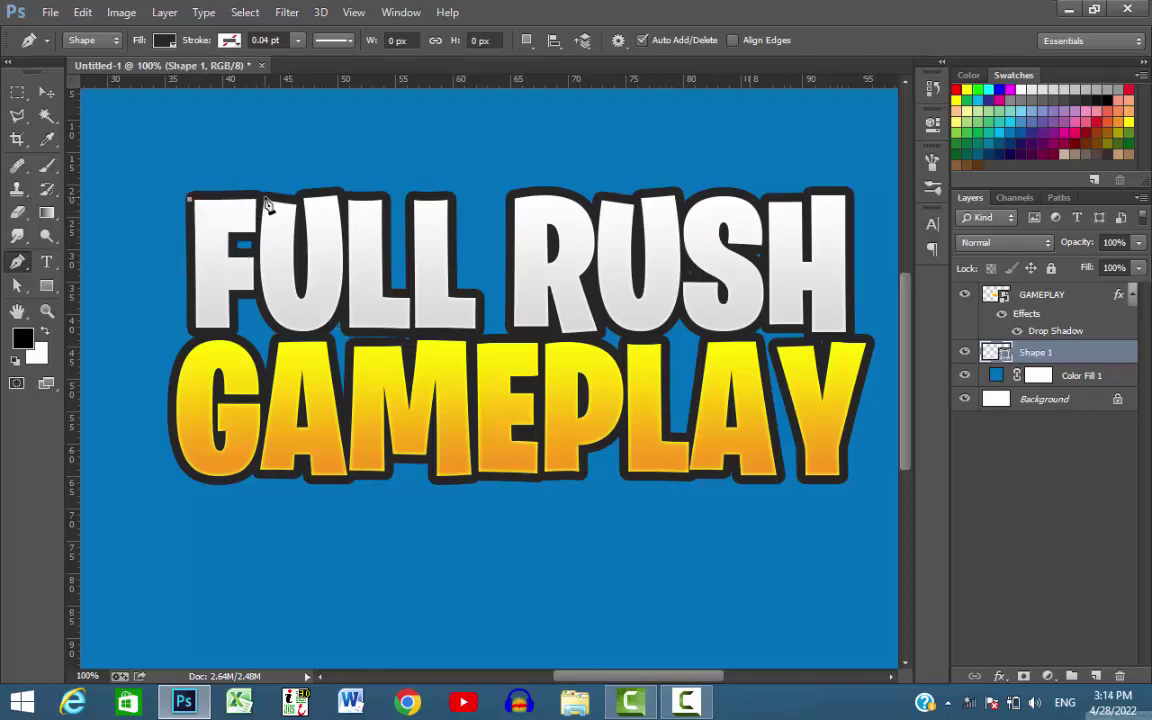
left_click(264, 198)
left_click(298, 199)
left_click(849, 197)
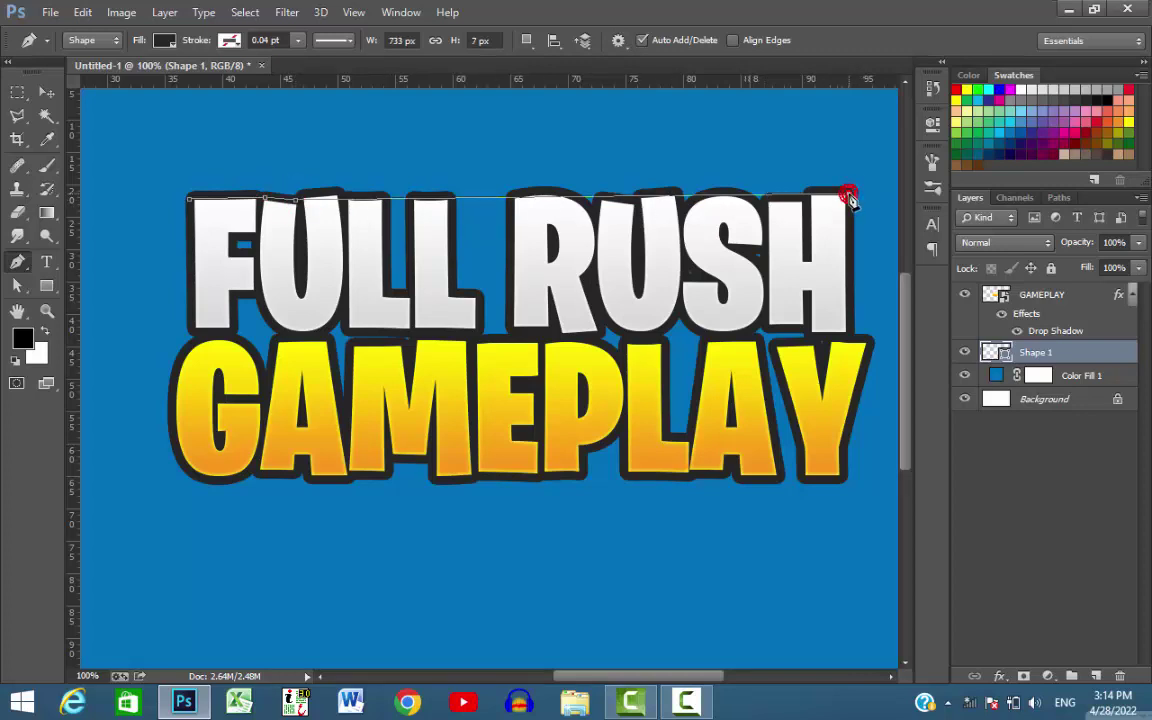
left_click(849, 330)
left_click(860, 344)
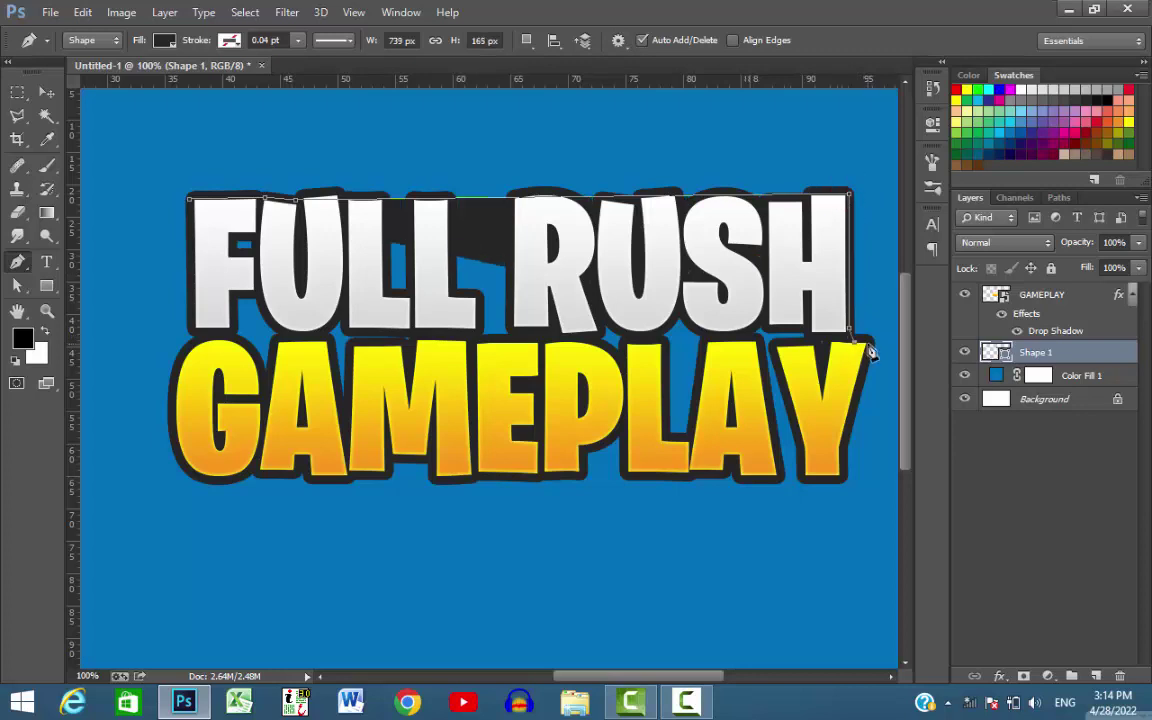
left_click(847, 478)
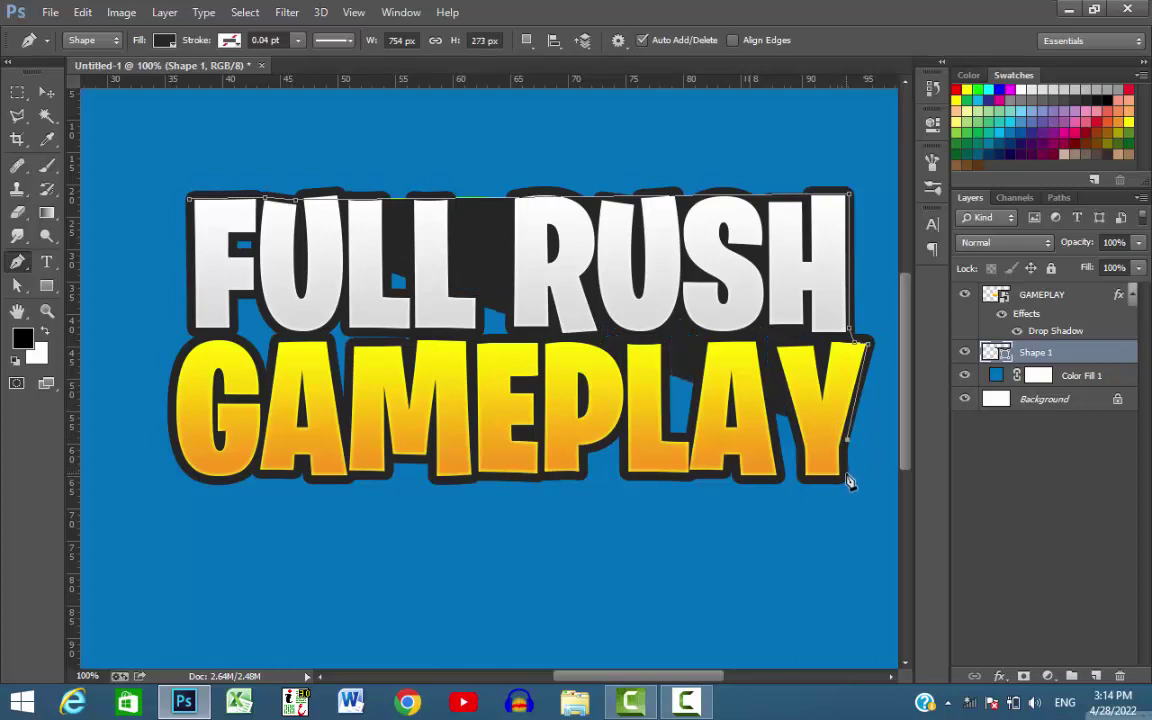
left_click(202, 487)
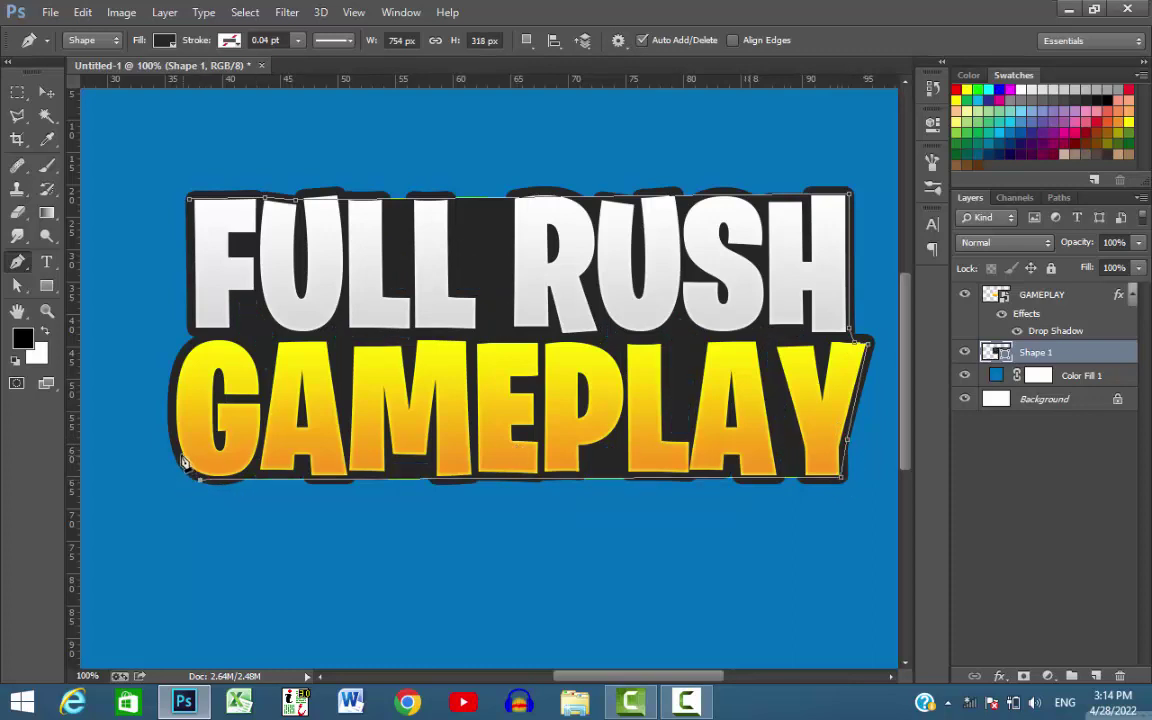
left_click(181, 457)
left_click(199, 341)
left_click(191, 201)
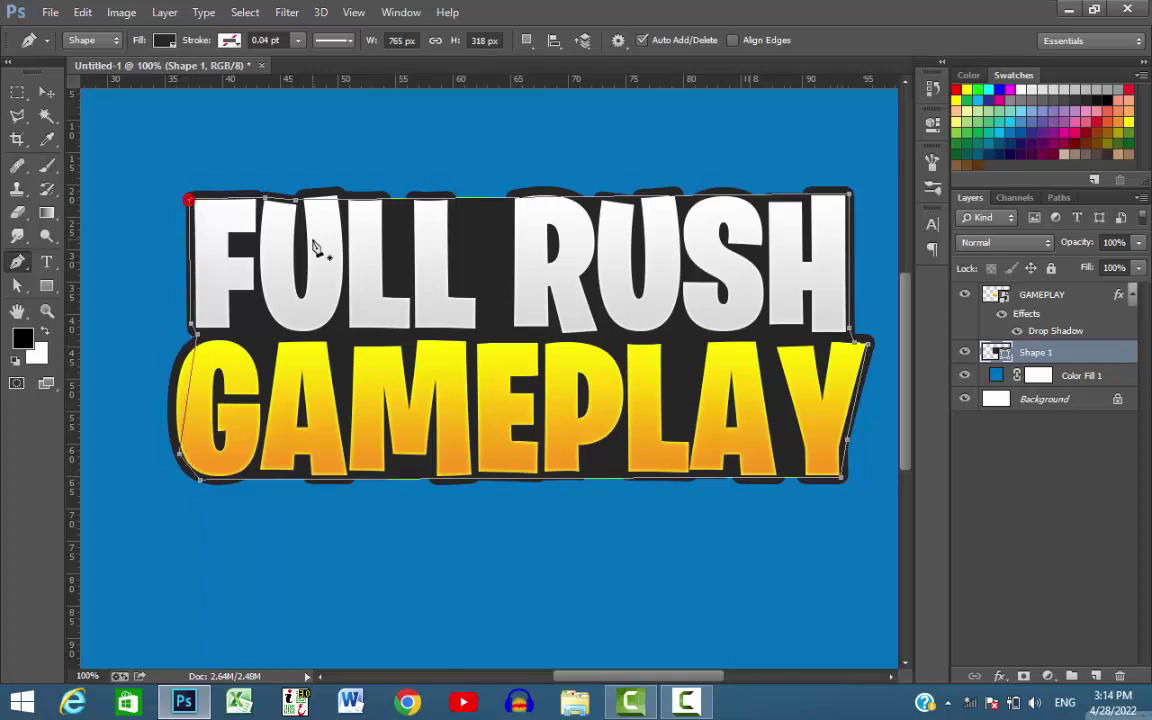
key("v")
left_click(1073, 378)
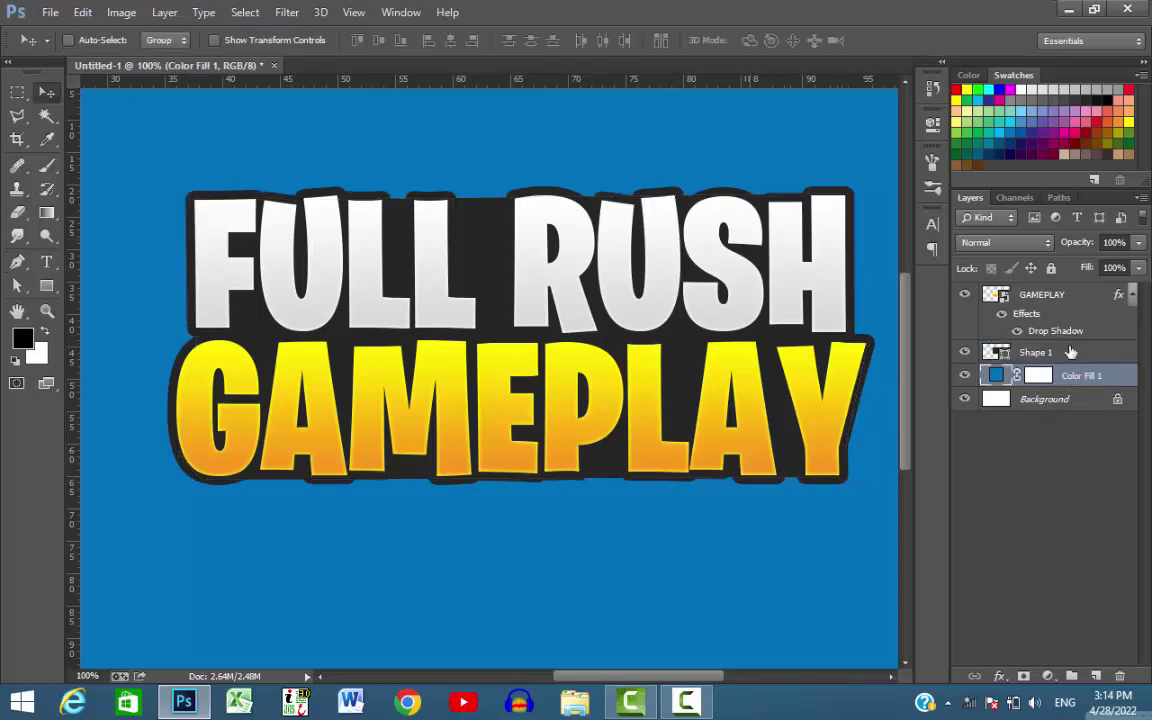
Combine Shape 1 and GAMEPLAY into a single smart object
left_click(1071, 352)
left_click(1067, 296, "ctrl")
right_click(1067, 296)
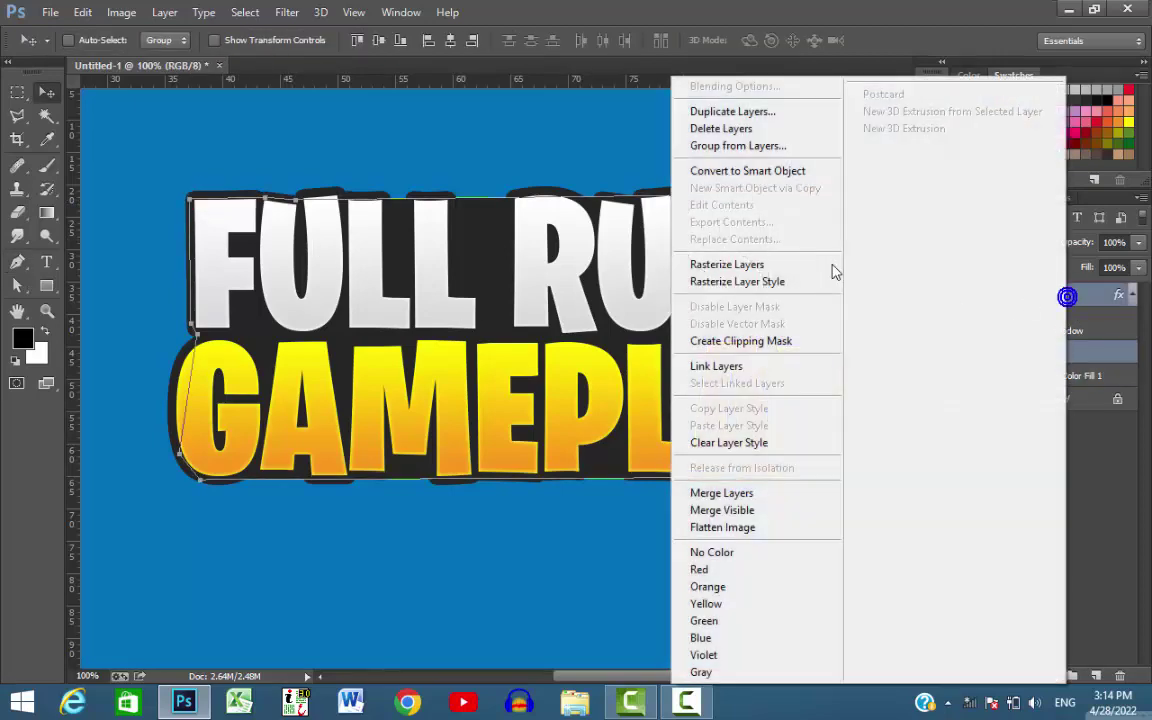
left_click(760, 171)
key("ctrl+minus")
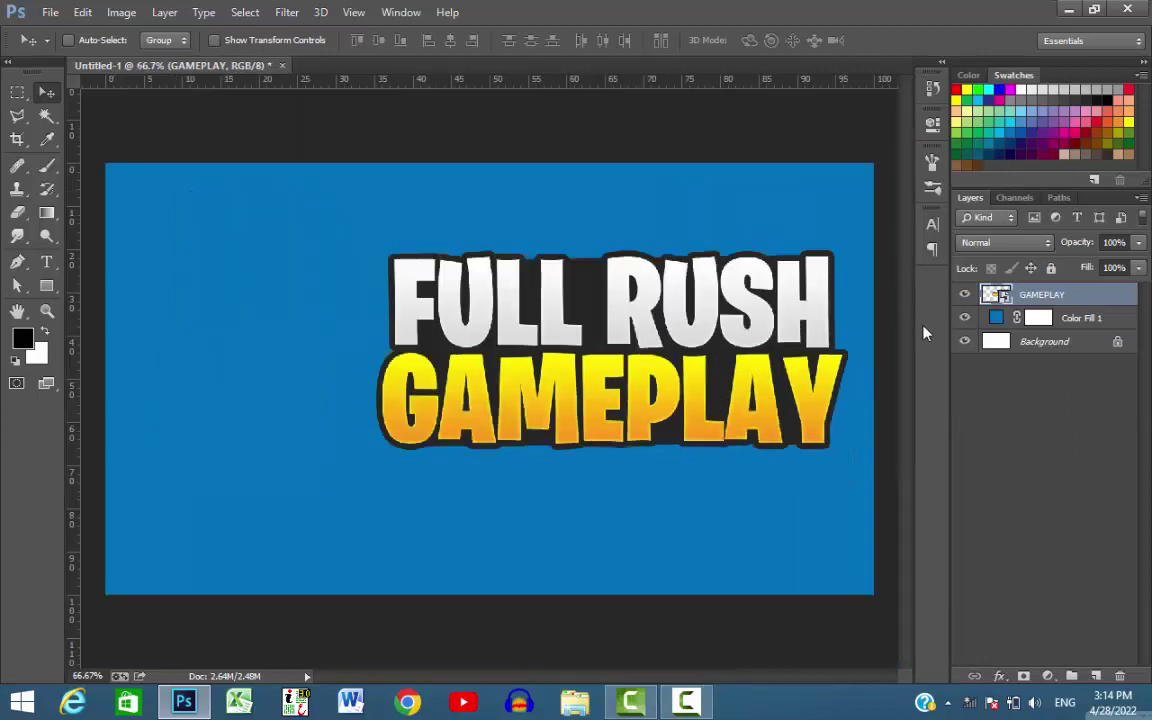
key("ctrl+minus")
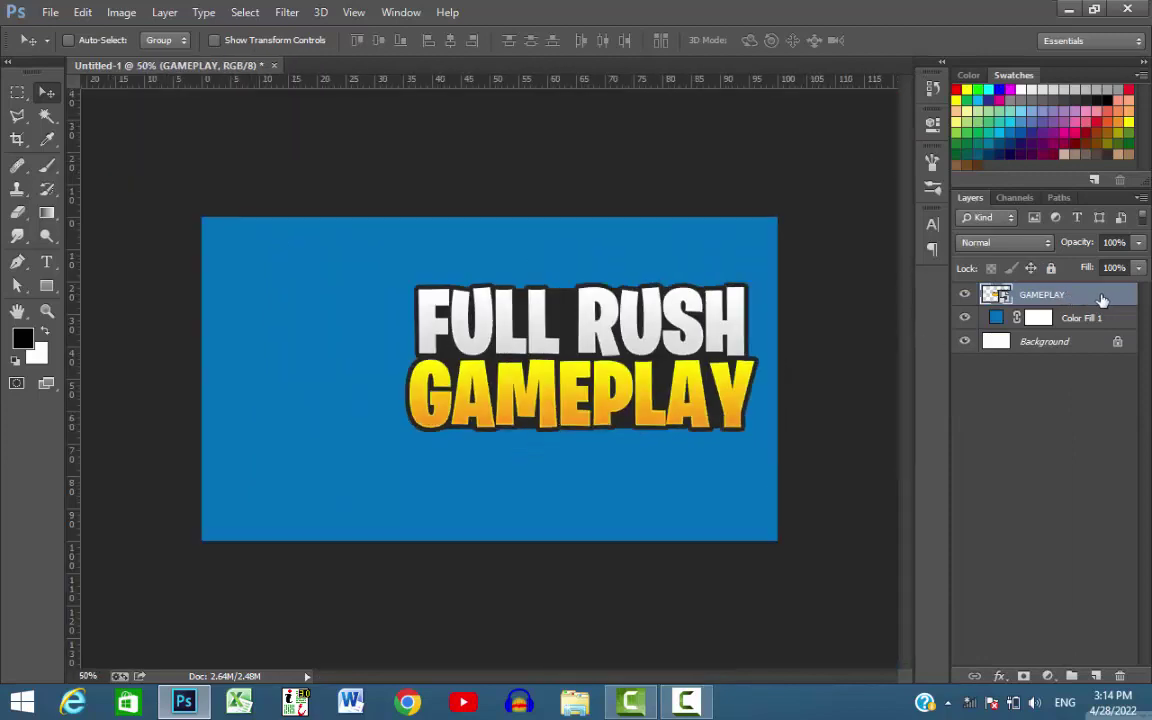
Give the title a white stroke and rename its layer 'text'
double_click(1101, 300)
left_click(612, 317)
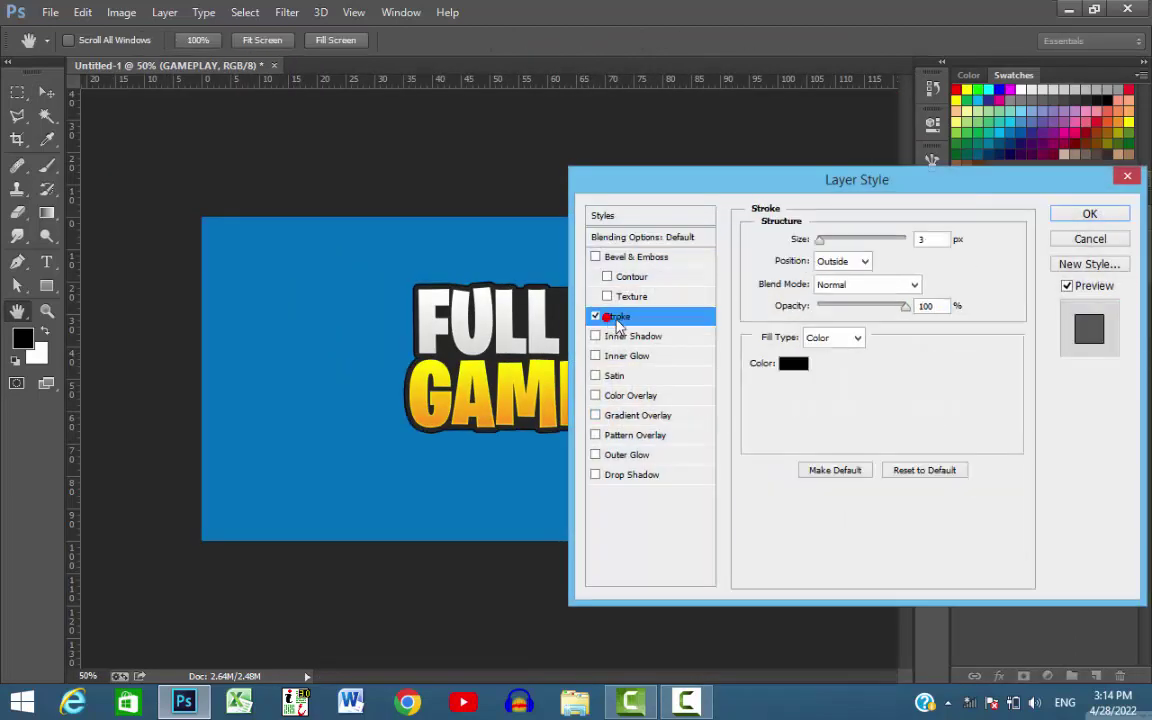
left_click(792, 364)
left_click_drag(818, 370, 760, 303)
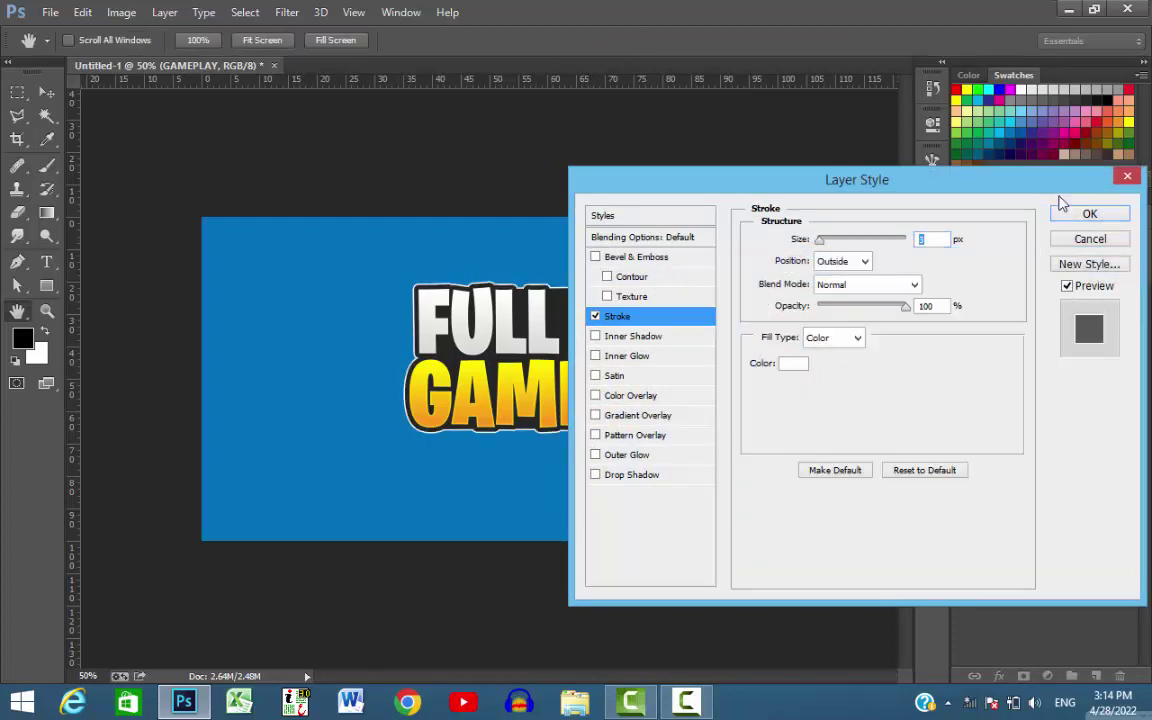
left_click(1066, 219)
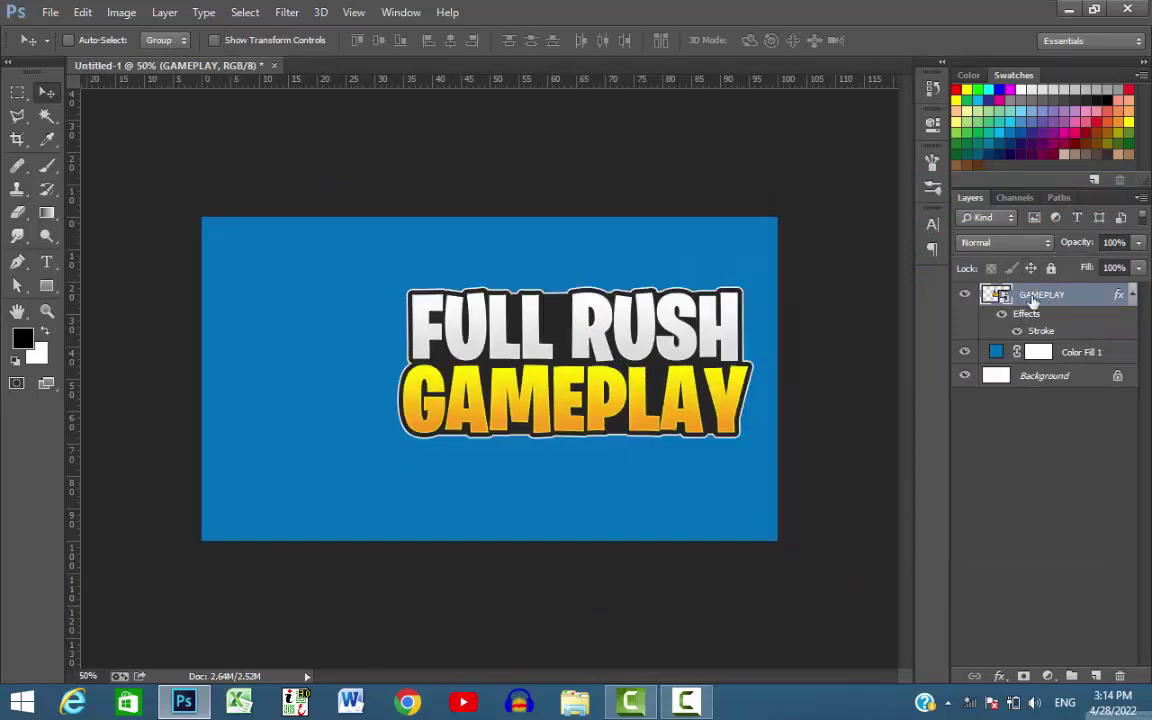
double_click(1032, 297)
type("text")
key("Return")
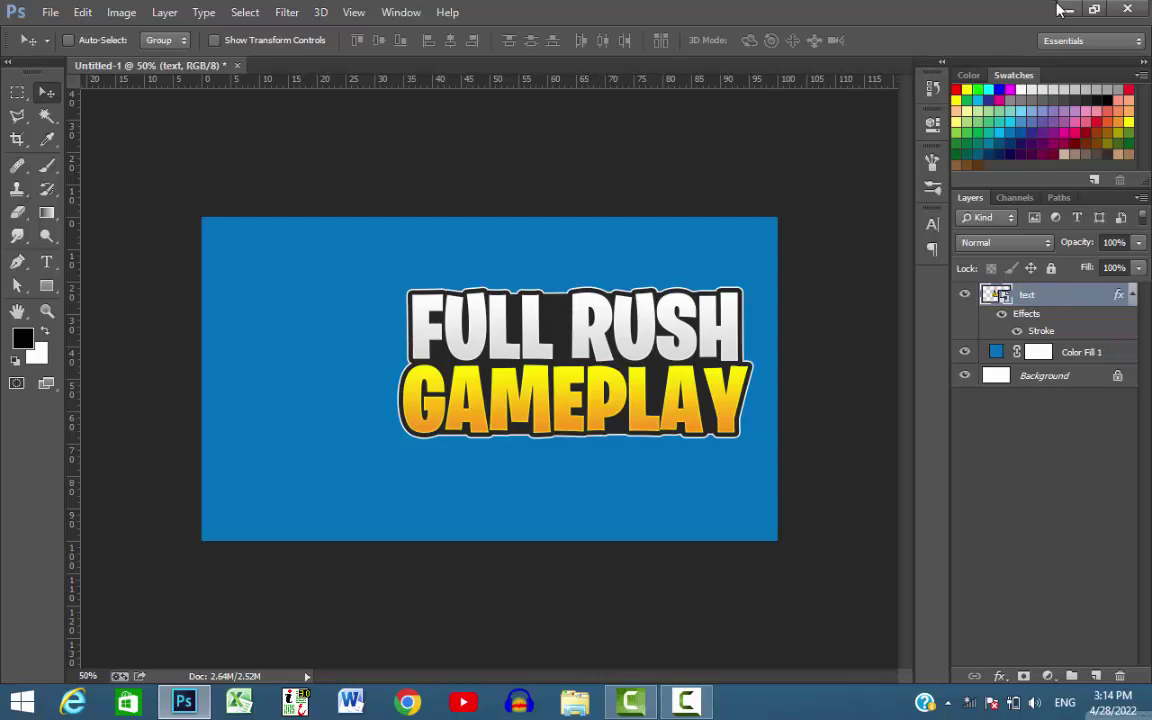
Open yellow mummy set.psd from the Gaming characters folder
left_click(1064, 10)
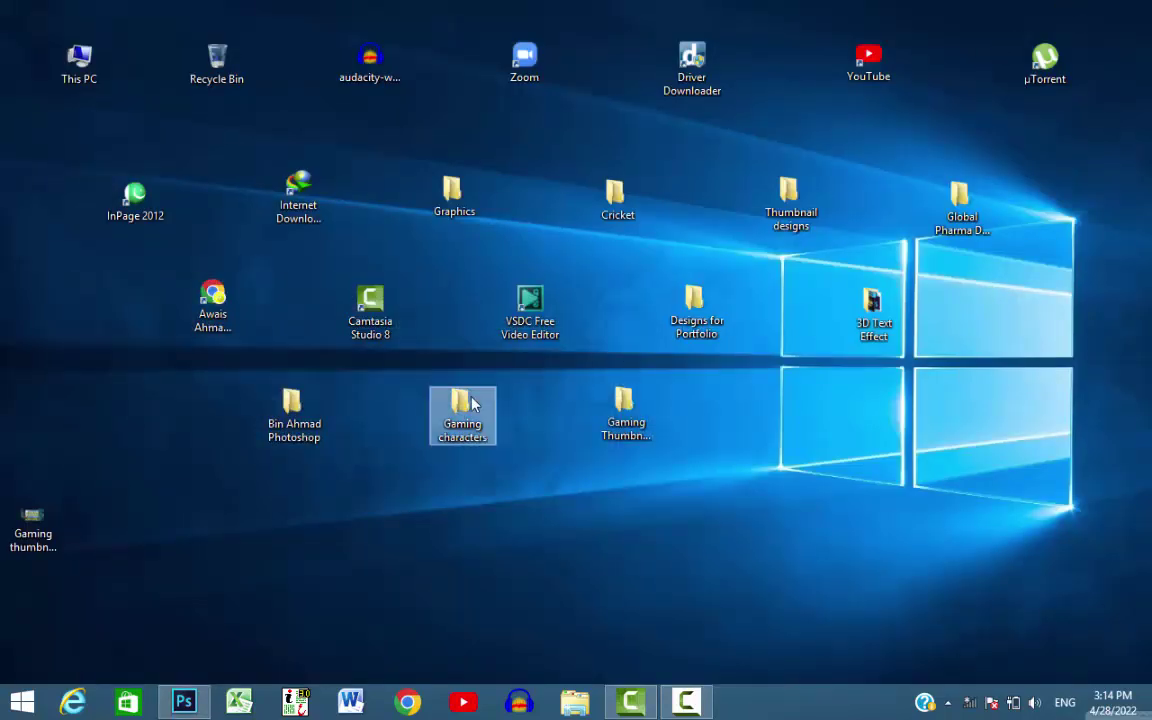
double_click(474, 403)
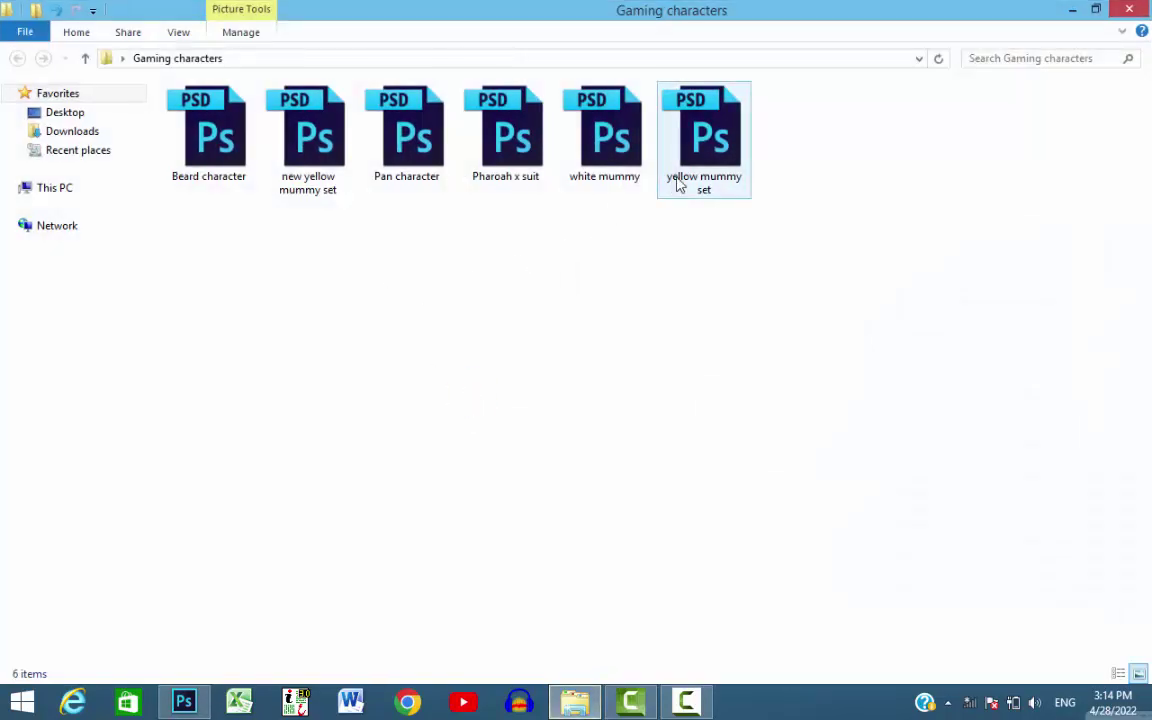
double_click(695, 165)
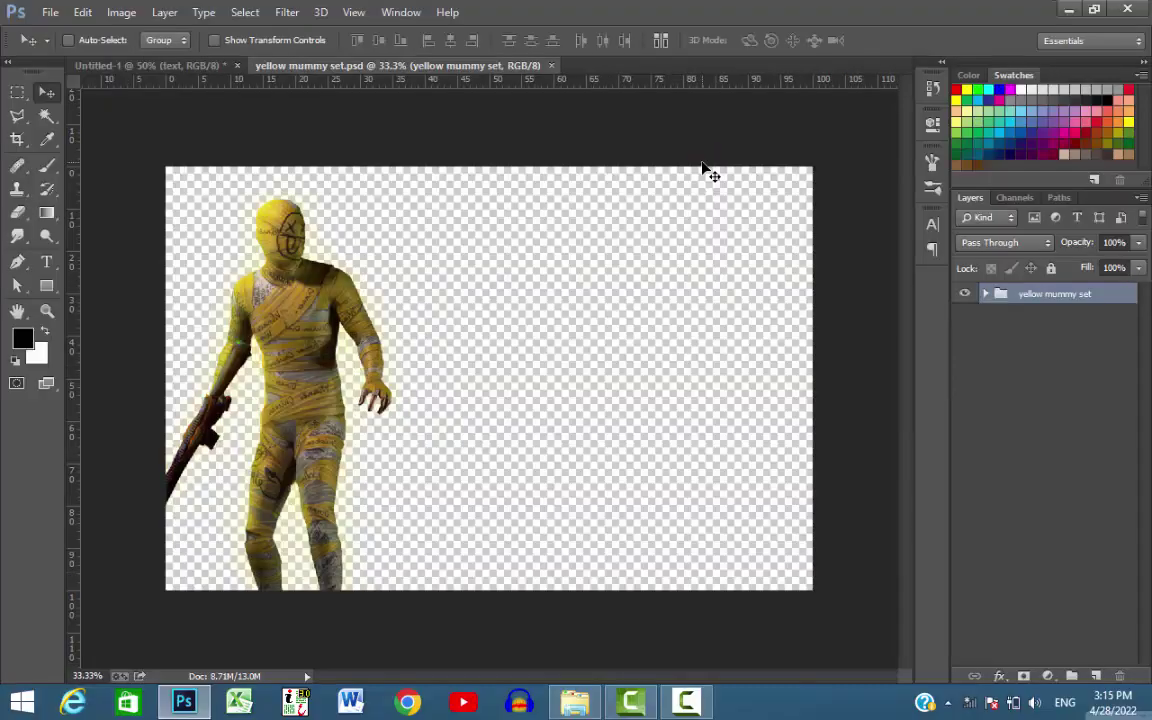
Bring the yellow mummy set into the thumbnail, scaled to about 58%, at the left edge
left_click_drag(300, 297, 360, 357)
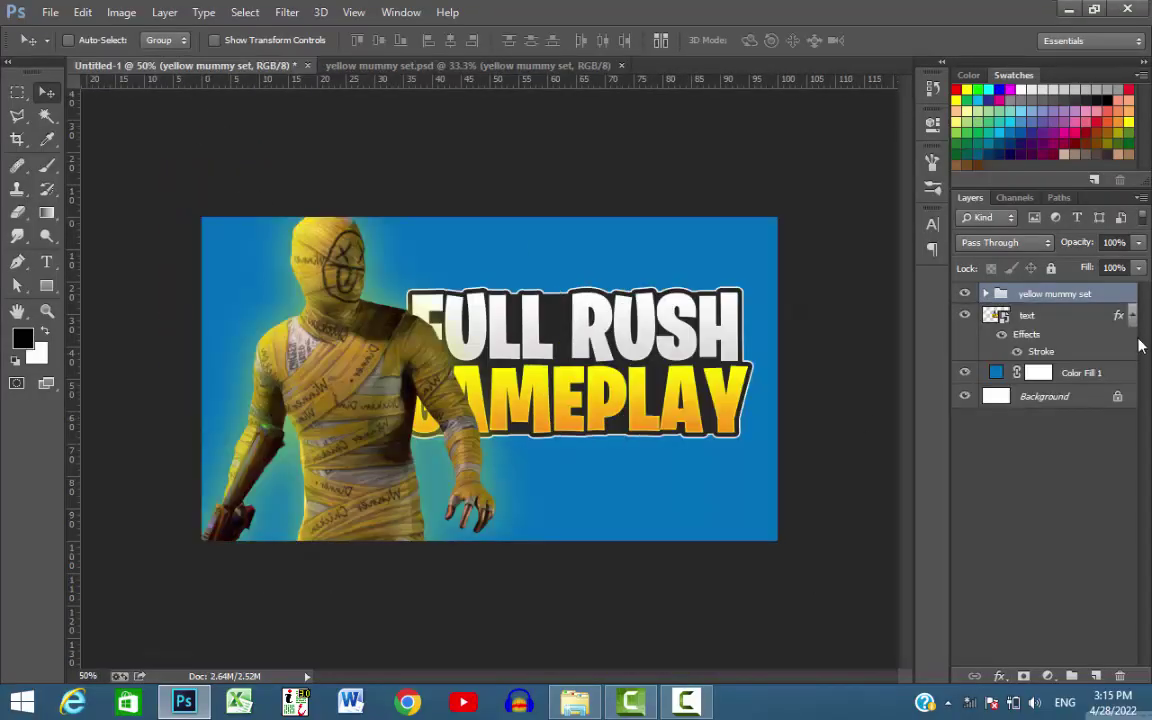
key("ctrl+t")
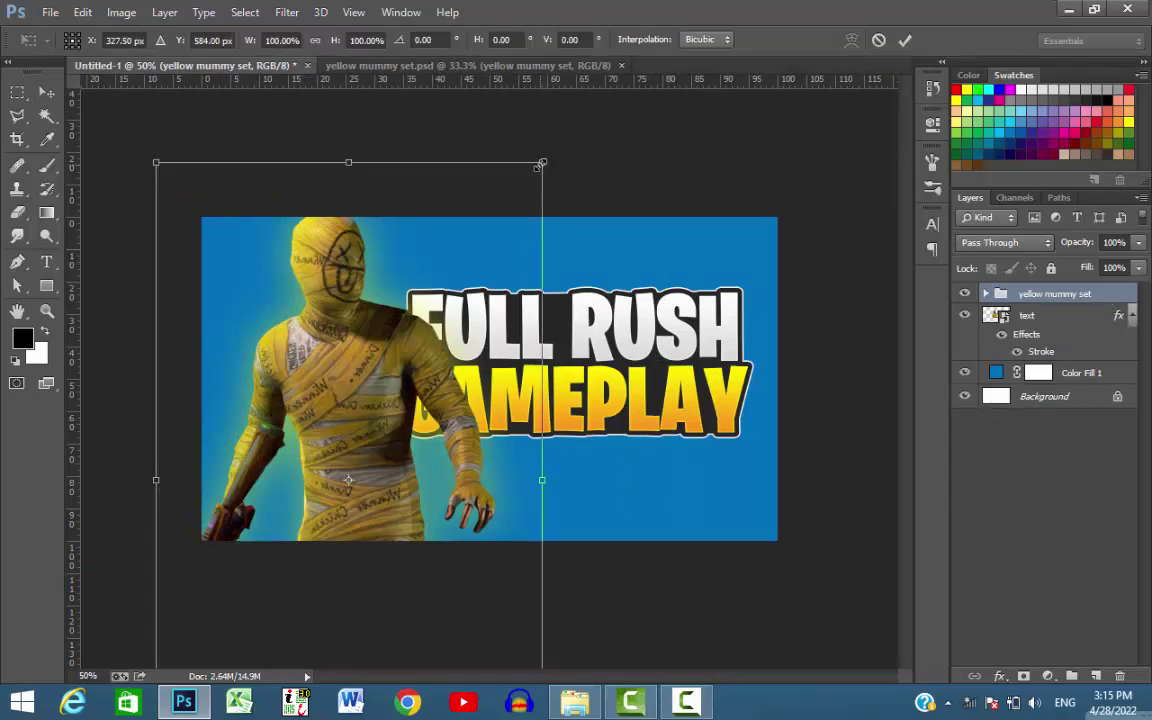
left_click_drag(538, 167, 452, 282)
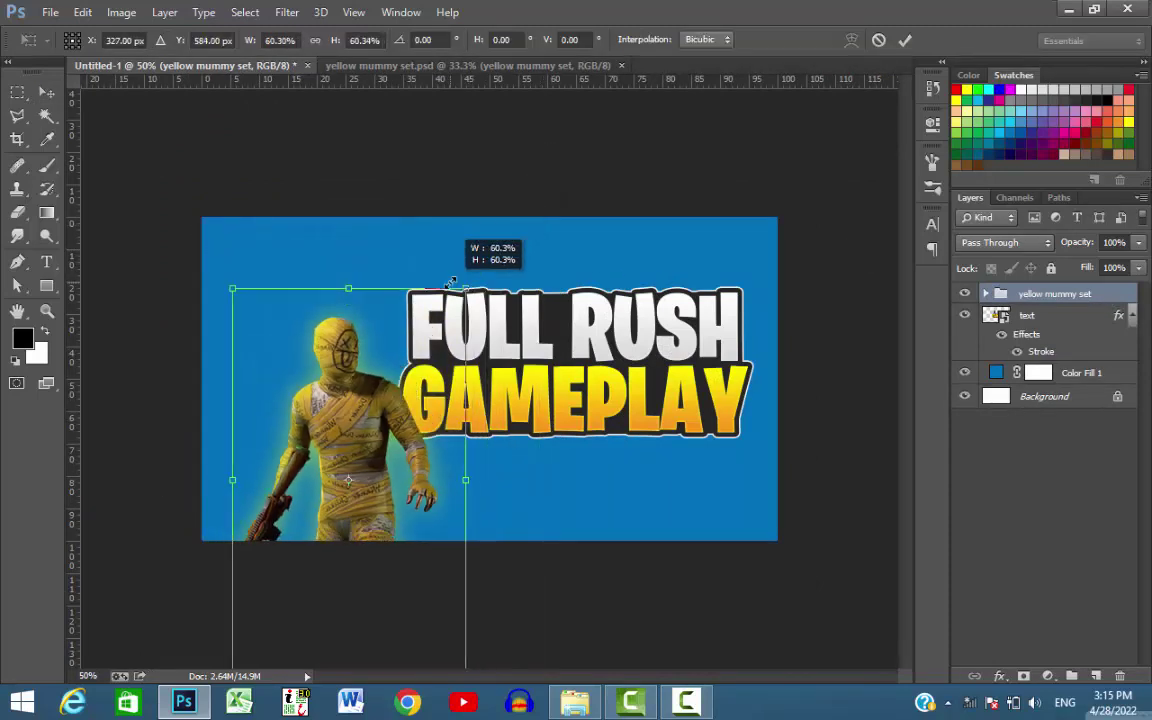
left_click_drag(402, 414, 371, 307)
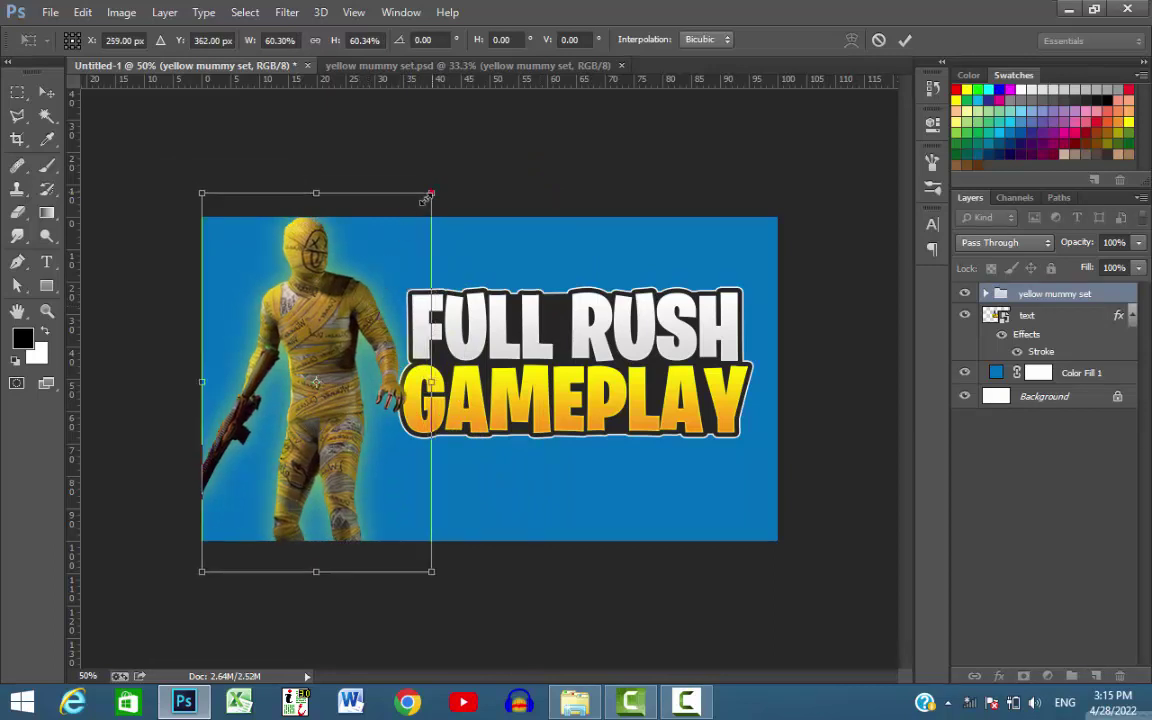
left_click_drag(432, 191, 418, 206)
key("Return")
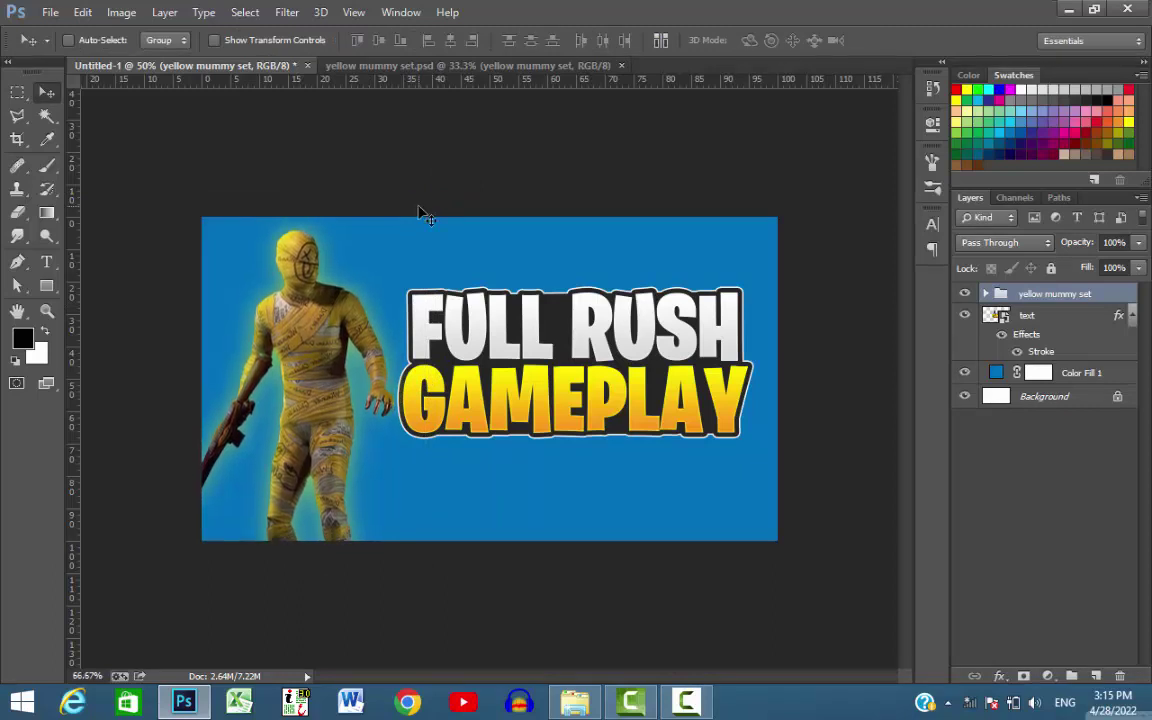
key("ctrl+plus")
Expand the yellow mummy set group and inspect its highlights copy, highlights and Layer 1 copy layers
left_click(987, 293)
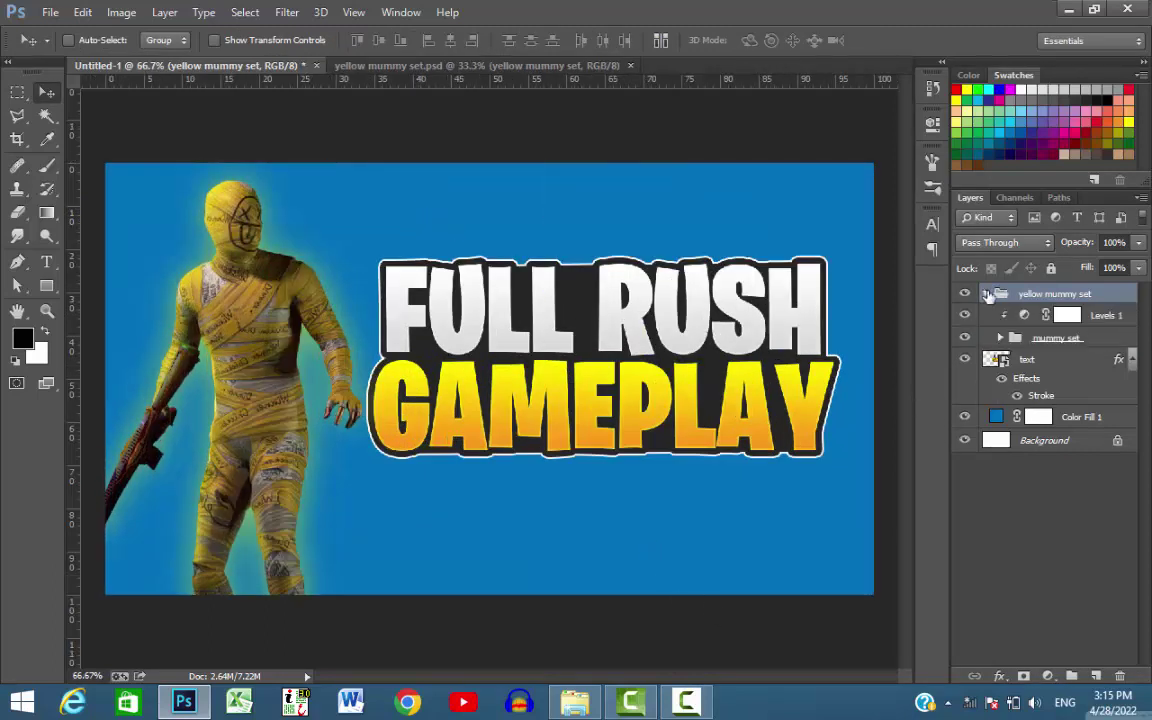
left_click(1067, 315)
double_click(1075, 339)
key("Return")
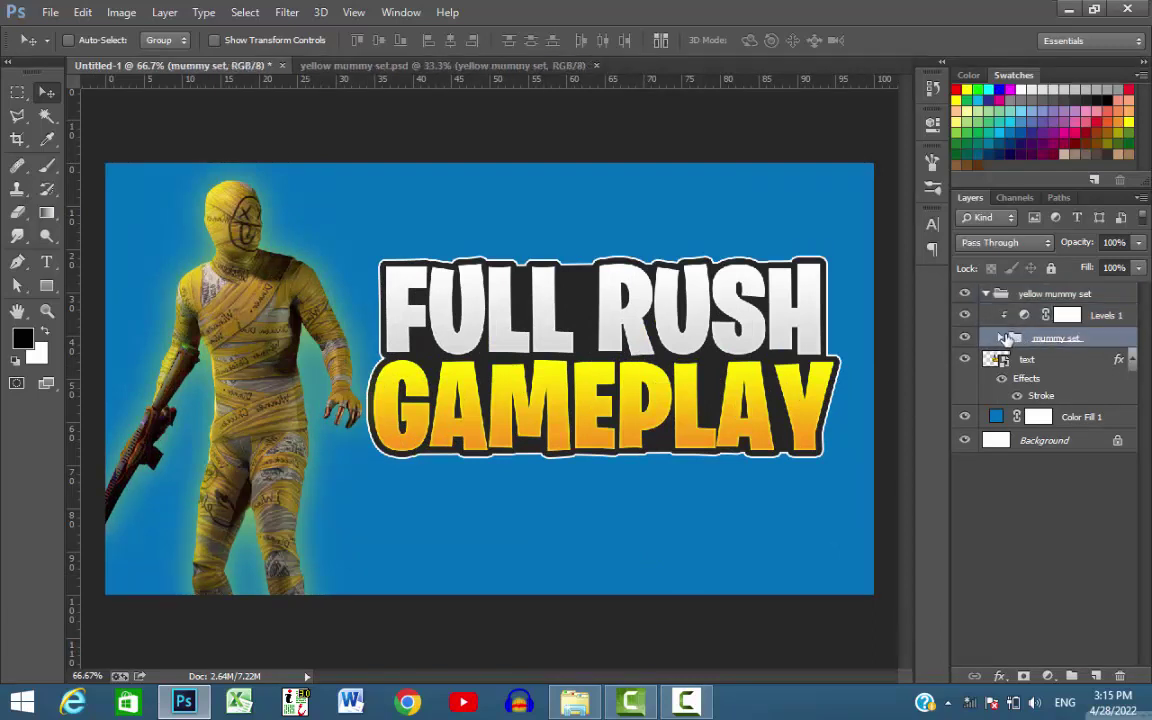
left_click(1000, 338)
left_click(1090, 359)
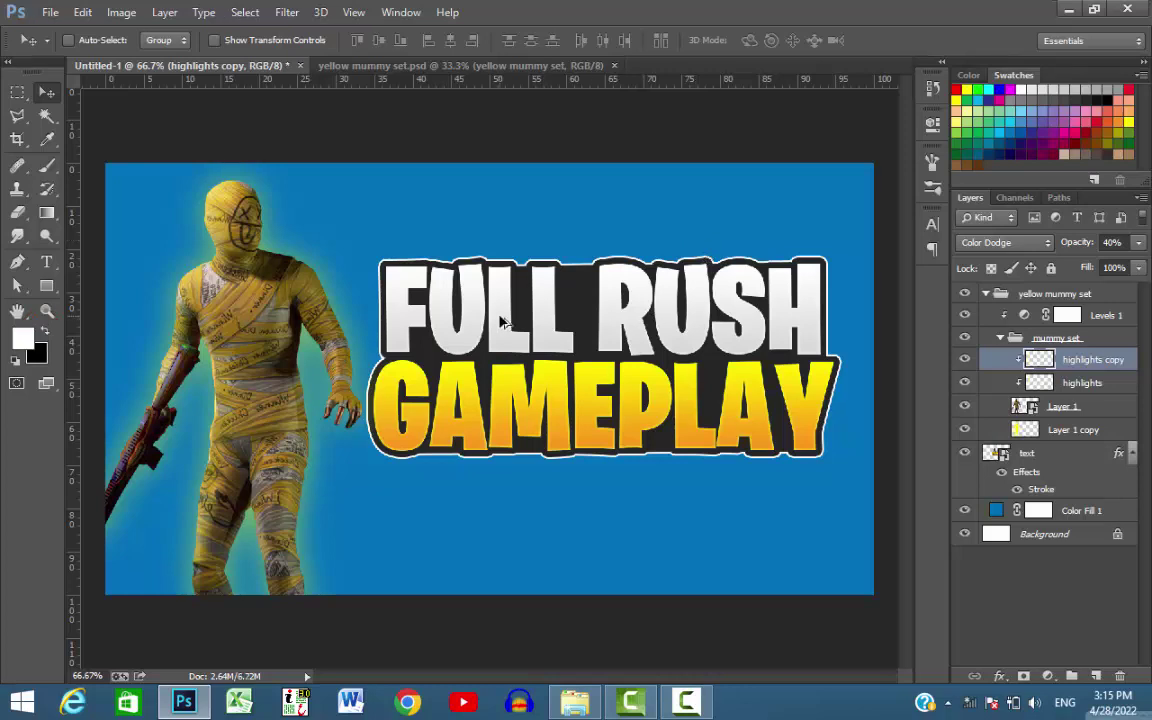
left_click(1045, 380)
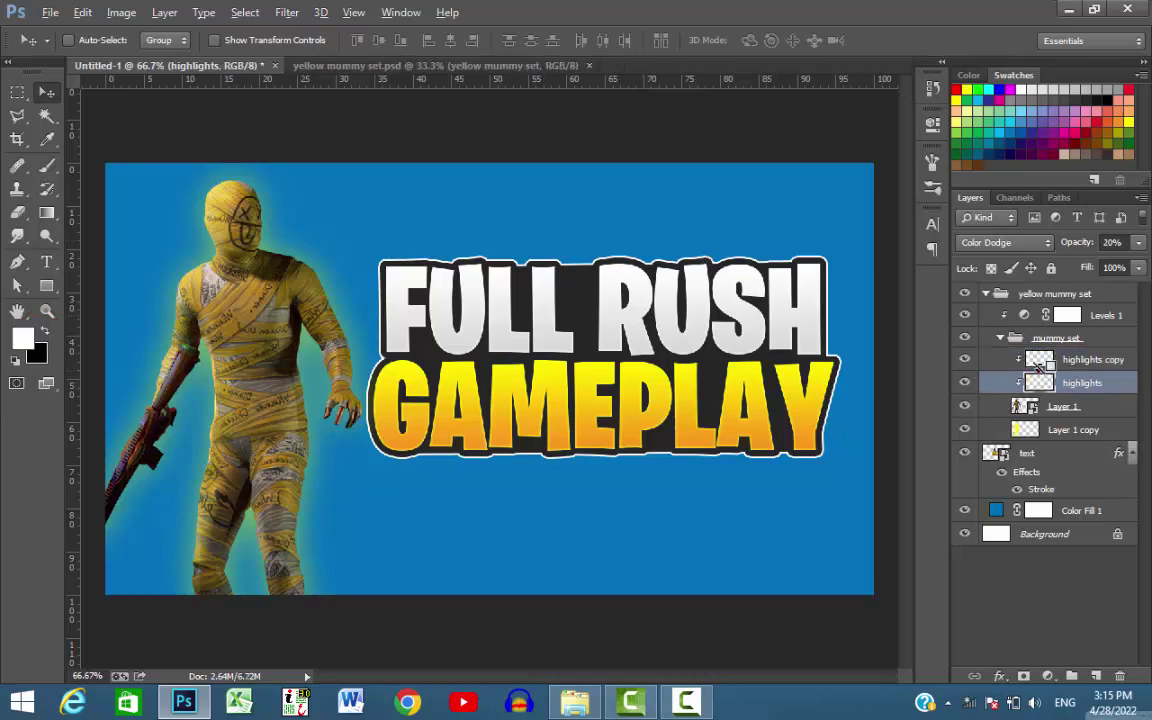
left_click(1054, 427)
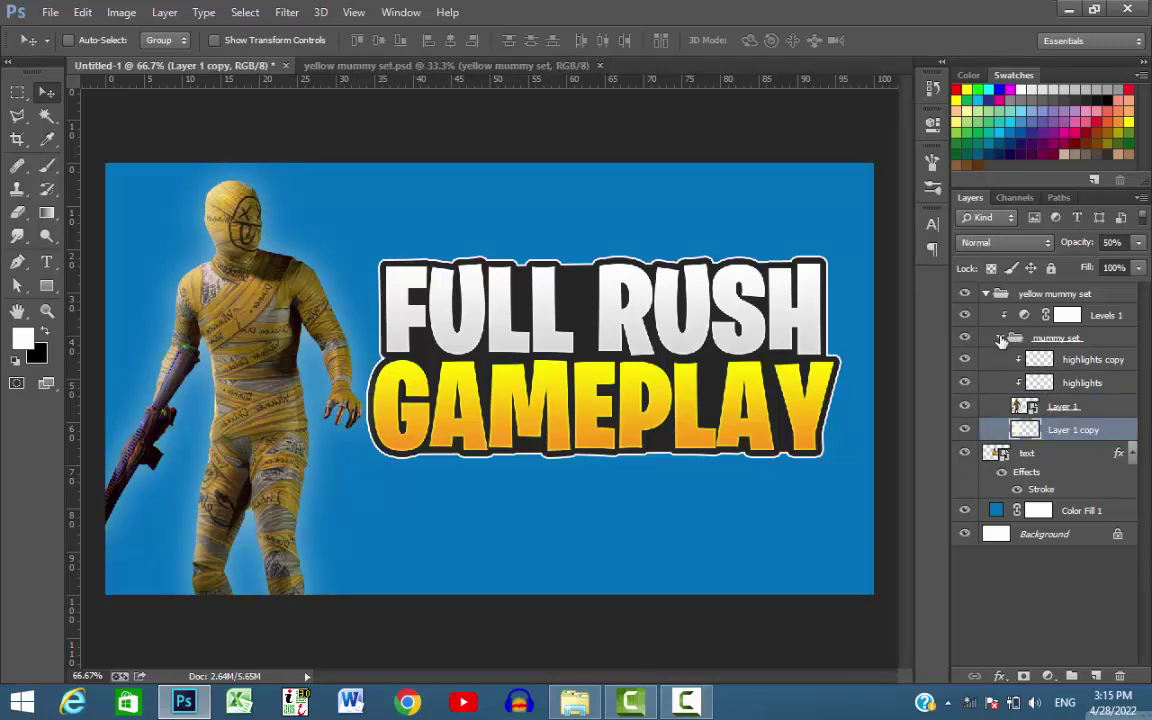
Collapse the mummy groups, nudge the mummy slightly left, zoom out and swap colours
left_click(1001, 339)
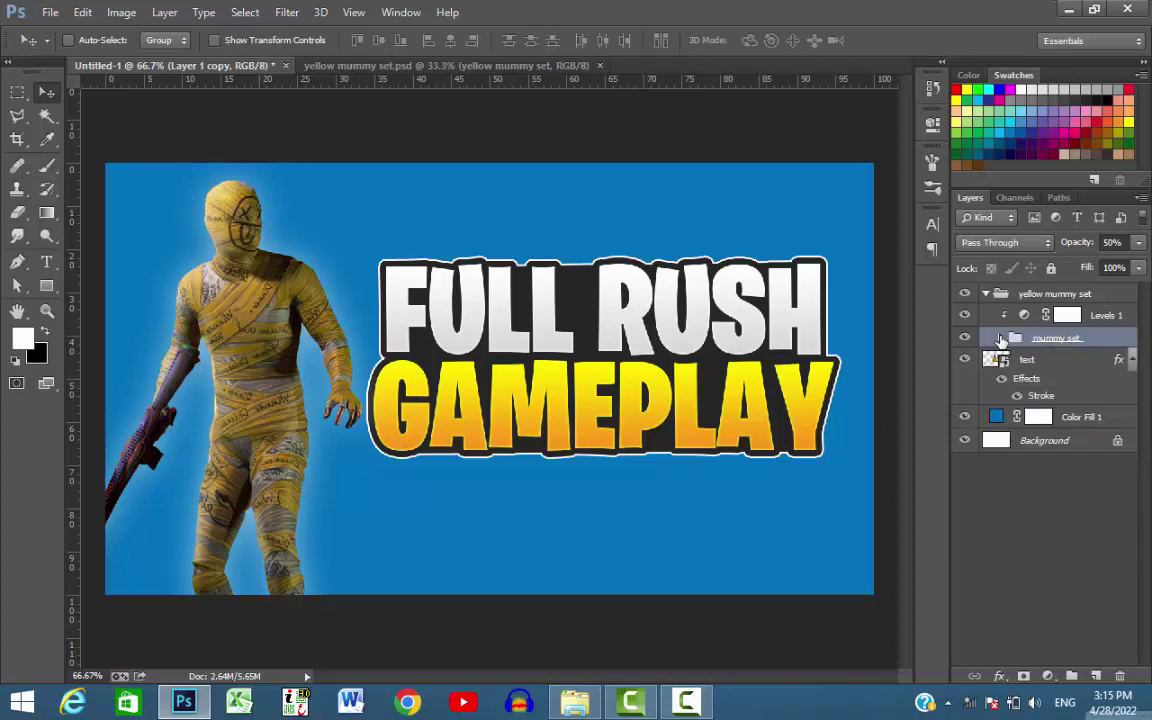
left_click(986, 295)
left_click_drag(347, 463, 341, 461)
key("ctrl+minus")
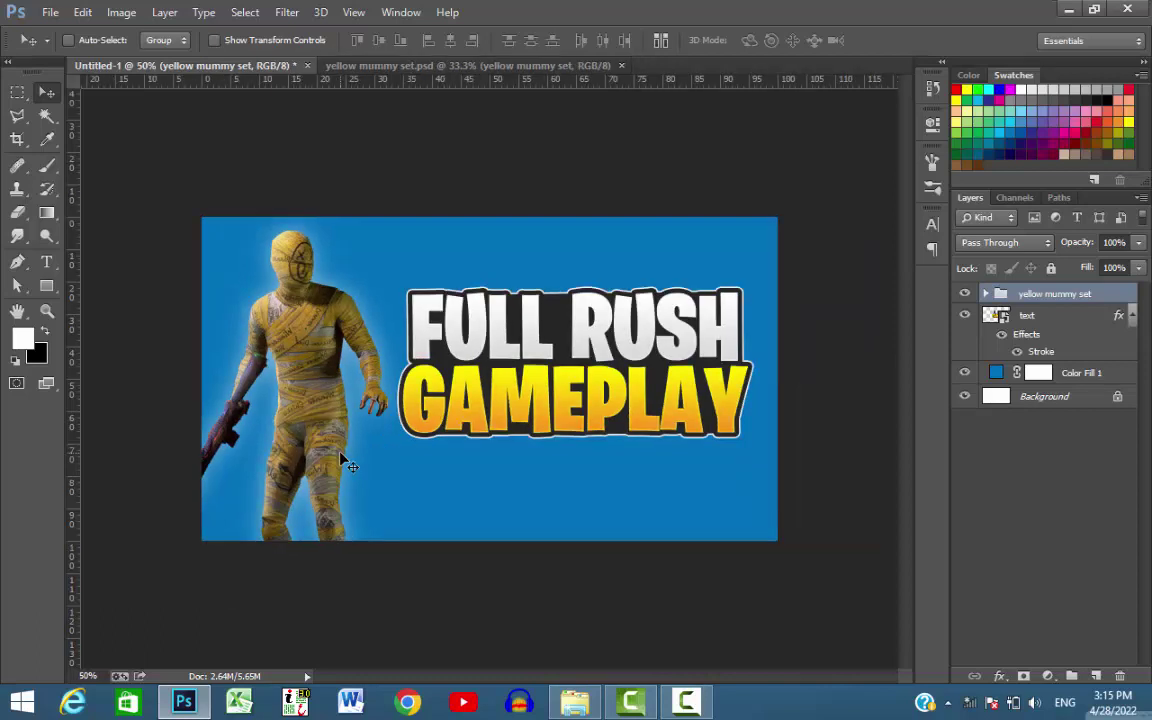
key("x")
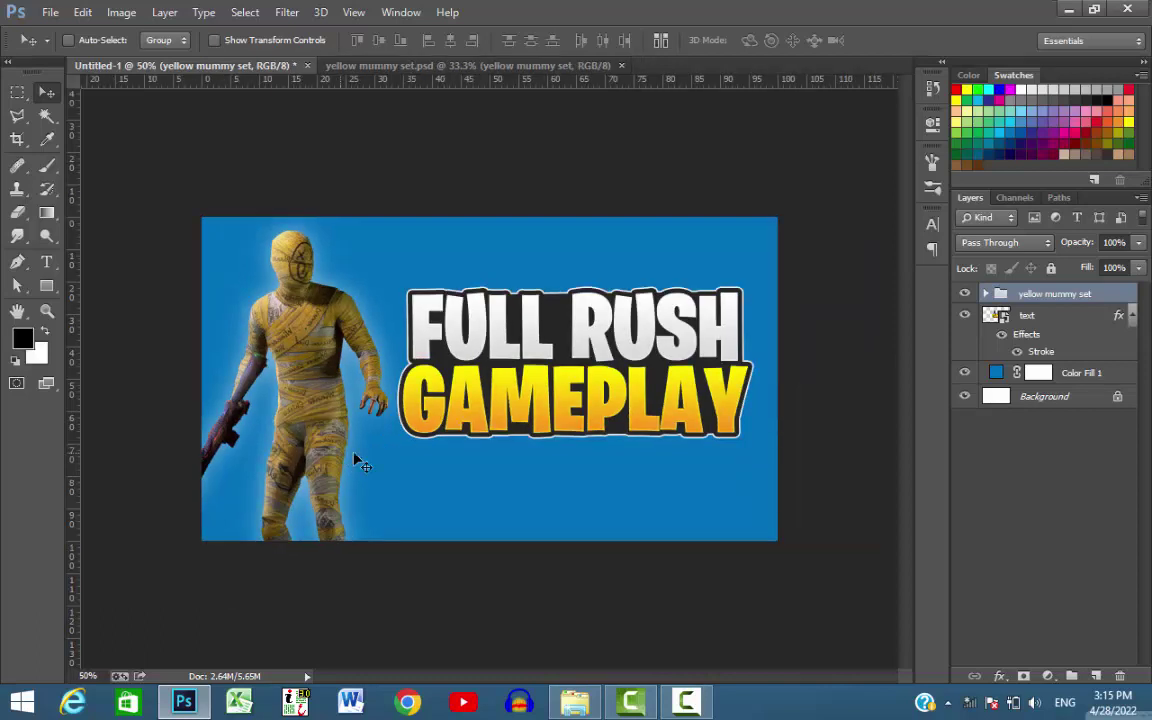
Open the Gaming Thumbnail material folder and drag M416 GLACIER SKIN into Photoshop
left_click(1068, 10)
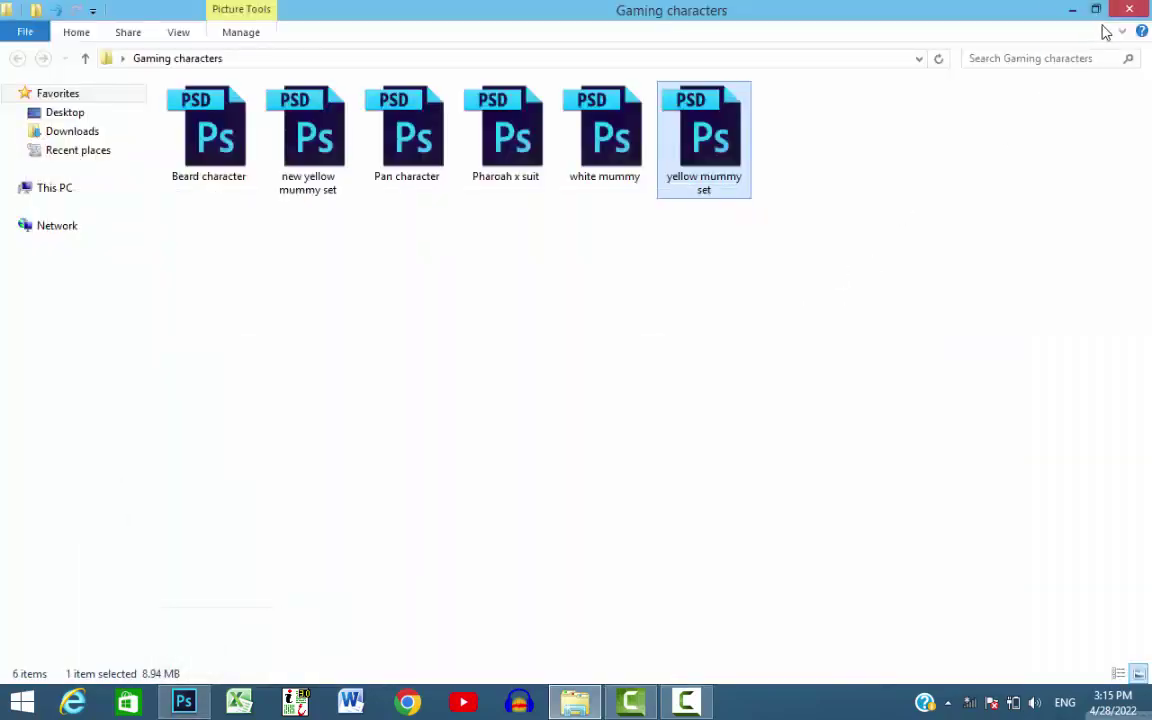
left_click(1072, 10)
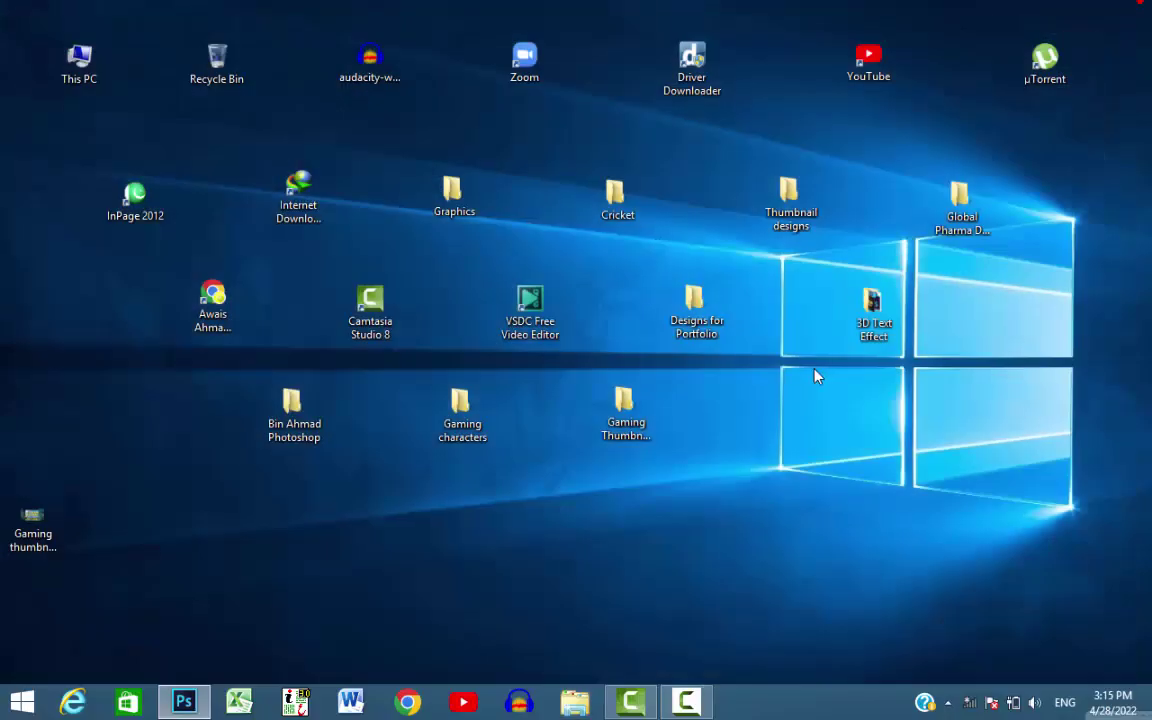
double_click(622, 425)
left_click(627, 275)
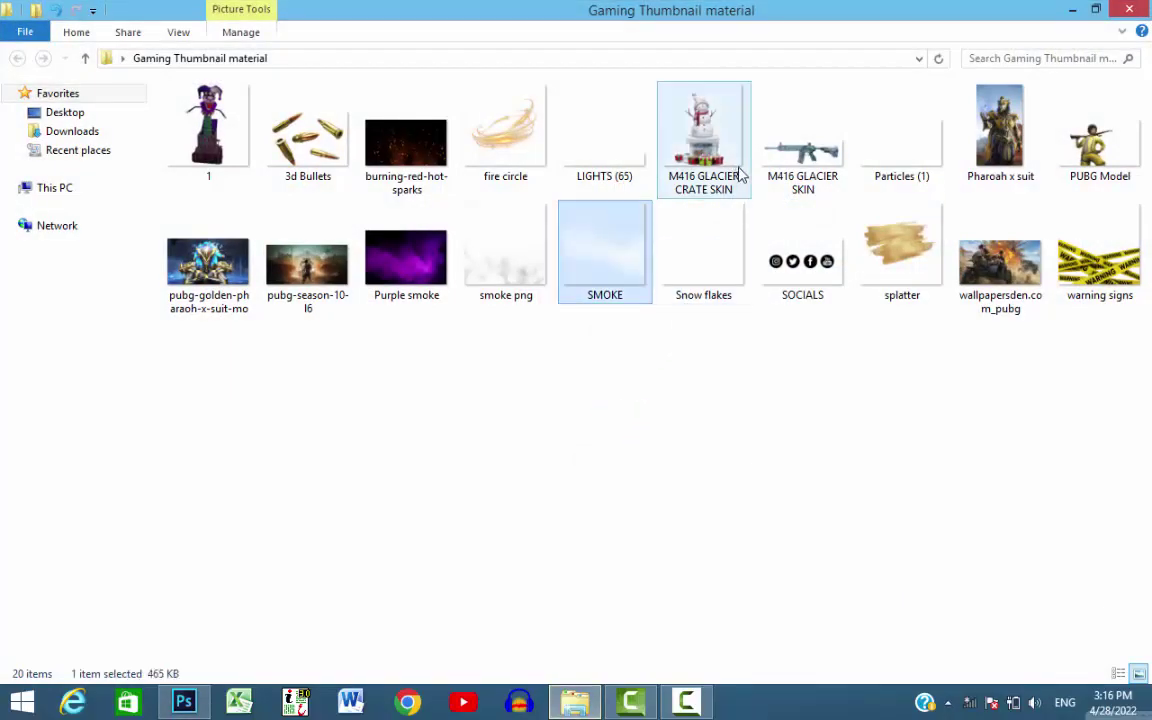
left_click(797, 160)
left_click_drag(805, 172, 668, 305)
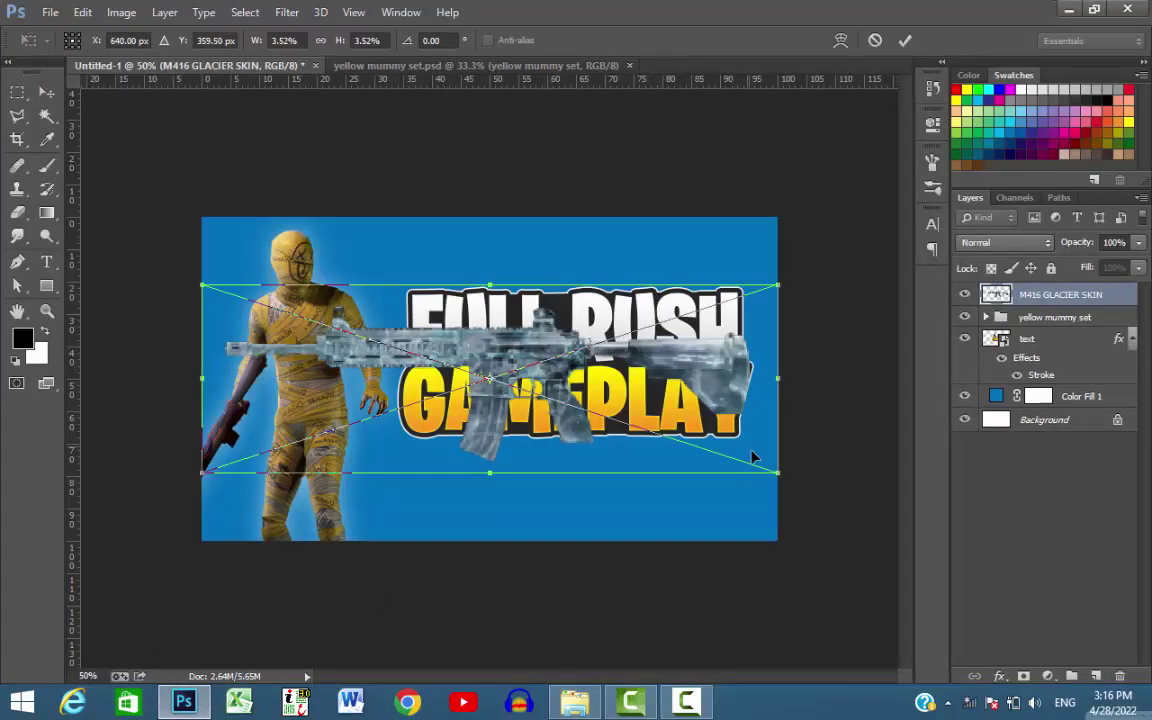
Shrink the M416, flip it and tilt it about 14° above the FULL RUSH title
left_click_drag(778, 474, 578, 430)
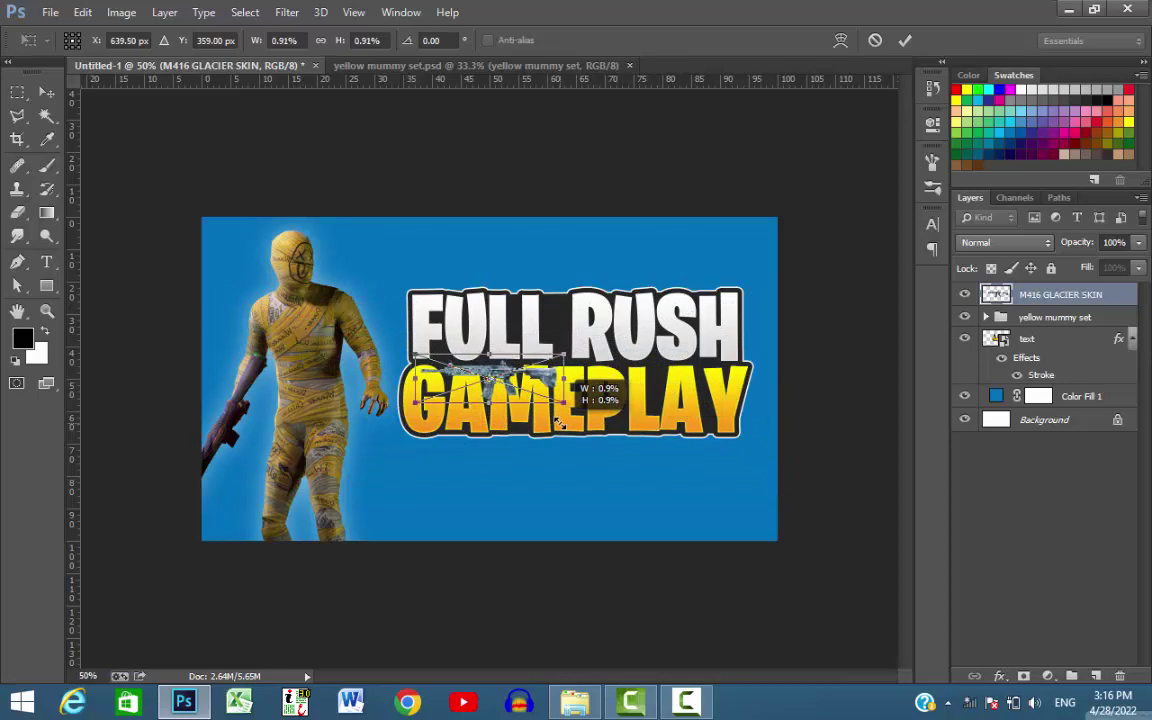
right_click(549, 388)
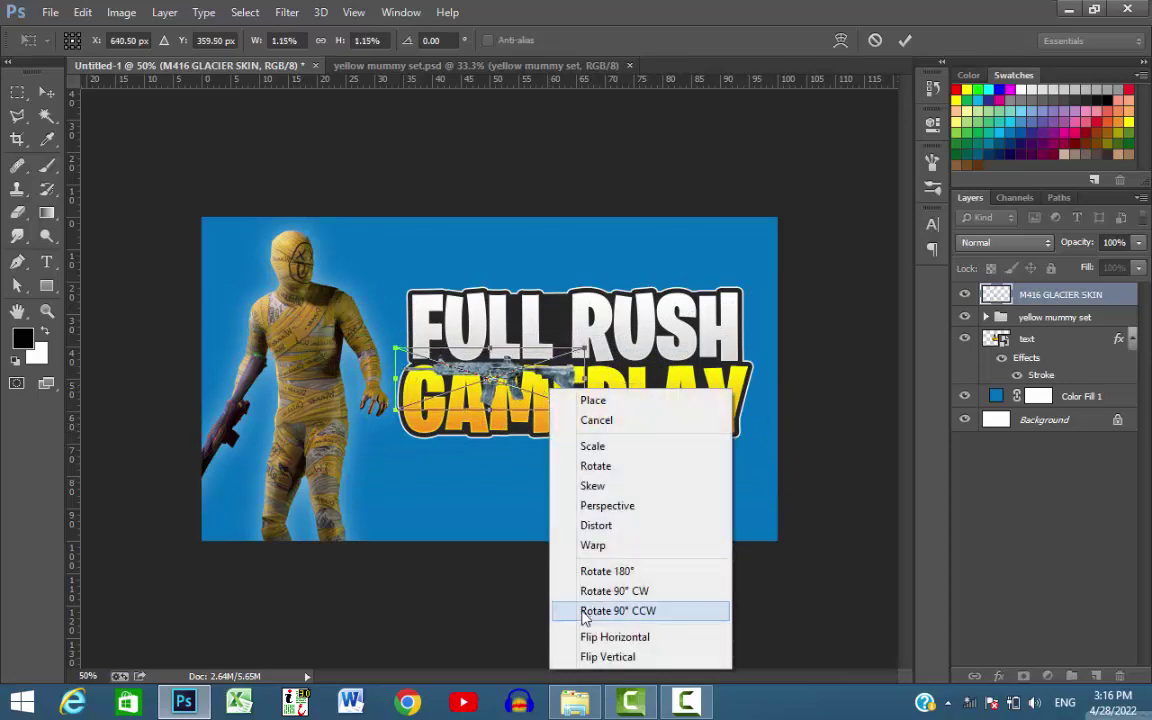
left_click(596, 637)
mouse_move(545, 501)
left_mouse_down()
mouse_move(558, 422)
mouse_move(628, 283)
left_mouse_up()
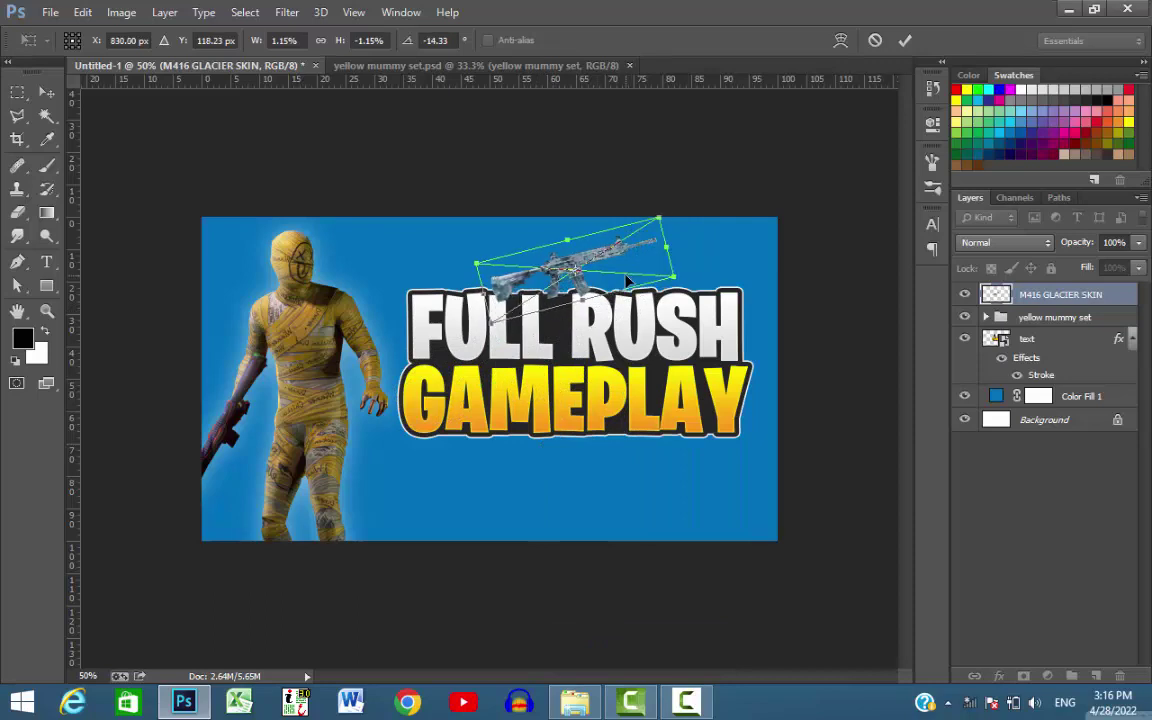
key("Return")
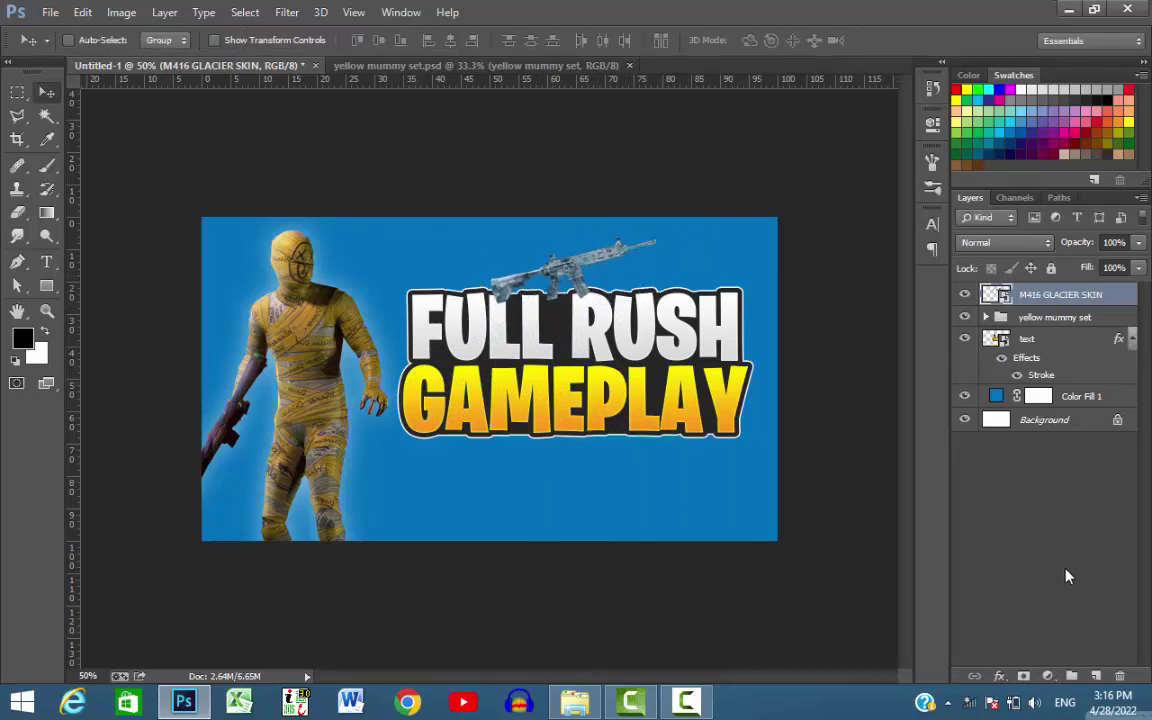
Give the rifle a white Stroke layer style
left_click(999, 676)
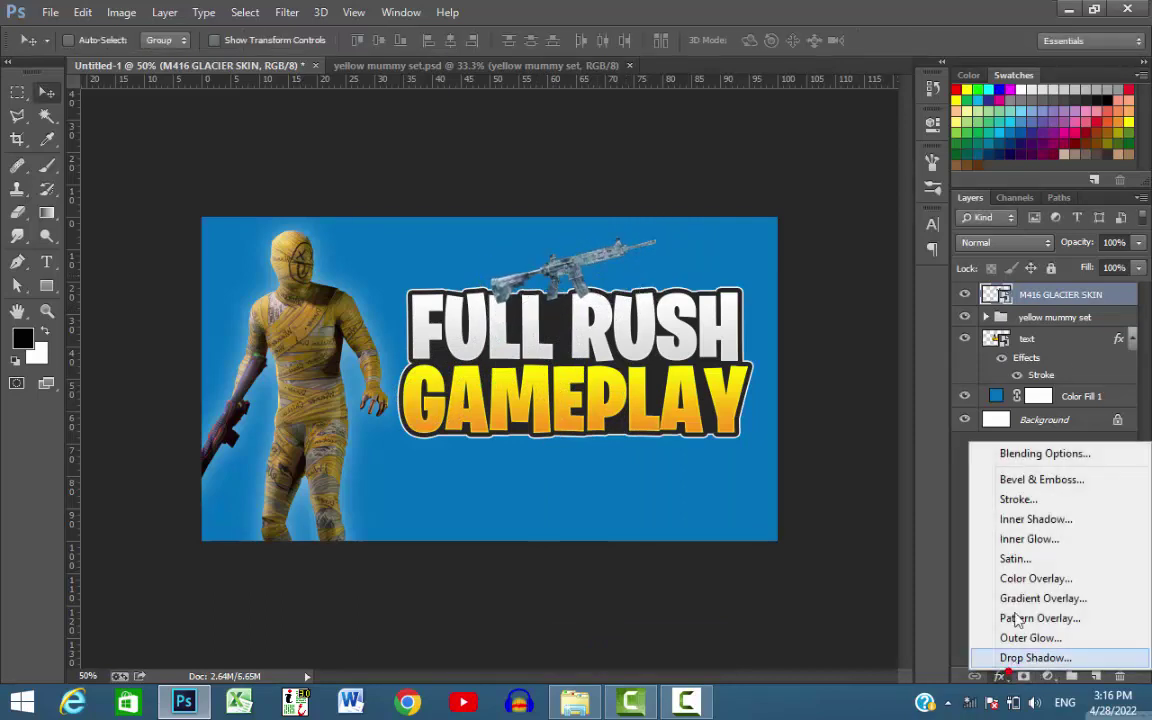
left_click(1020, 503)
left_click(793, 365)
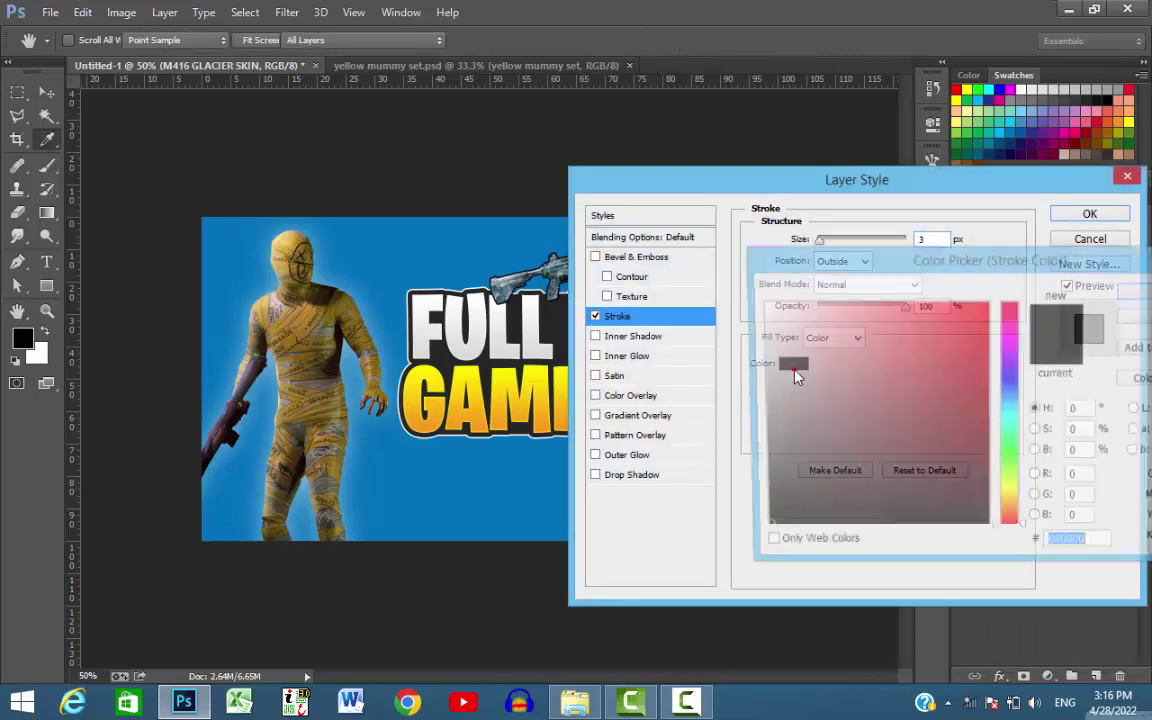
left_click(1146, 296)
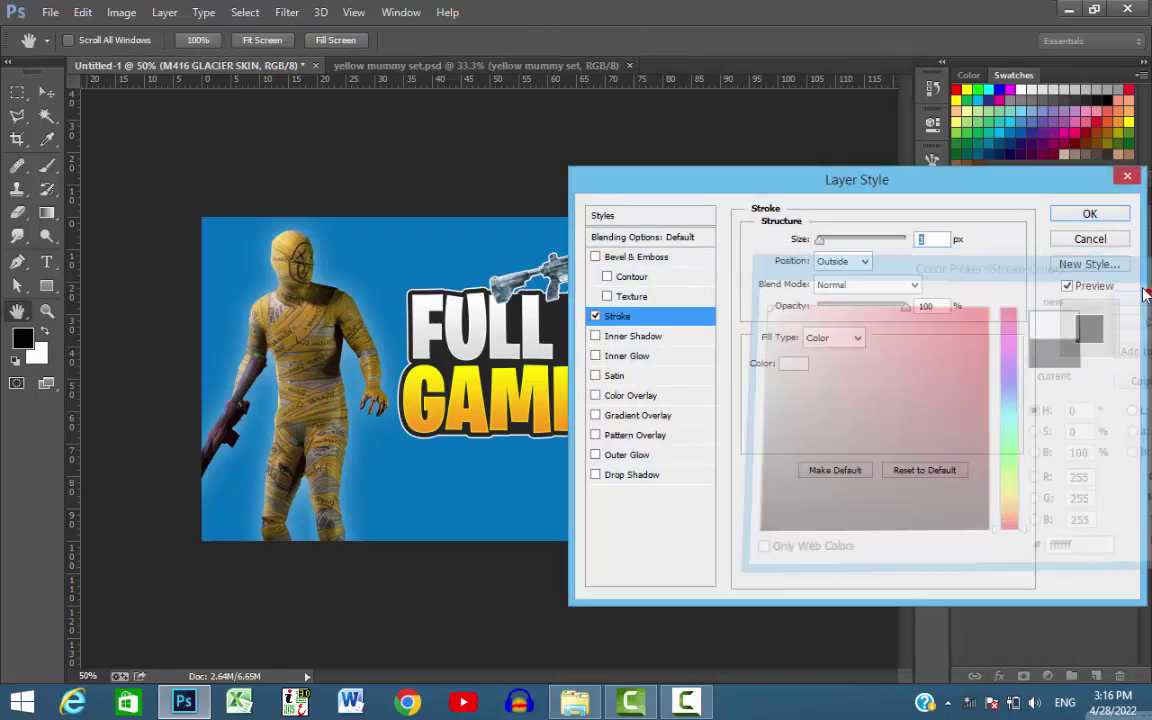
left_click(1090, 214)
Add a Curves adjustment clipped to the rifle and shape a steeper contrast S-curve
left_click(1045, 677)
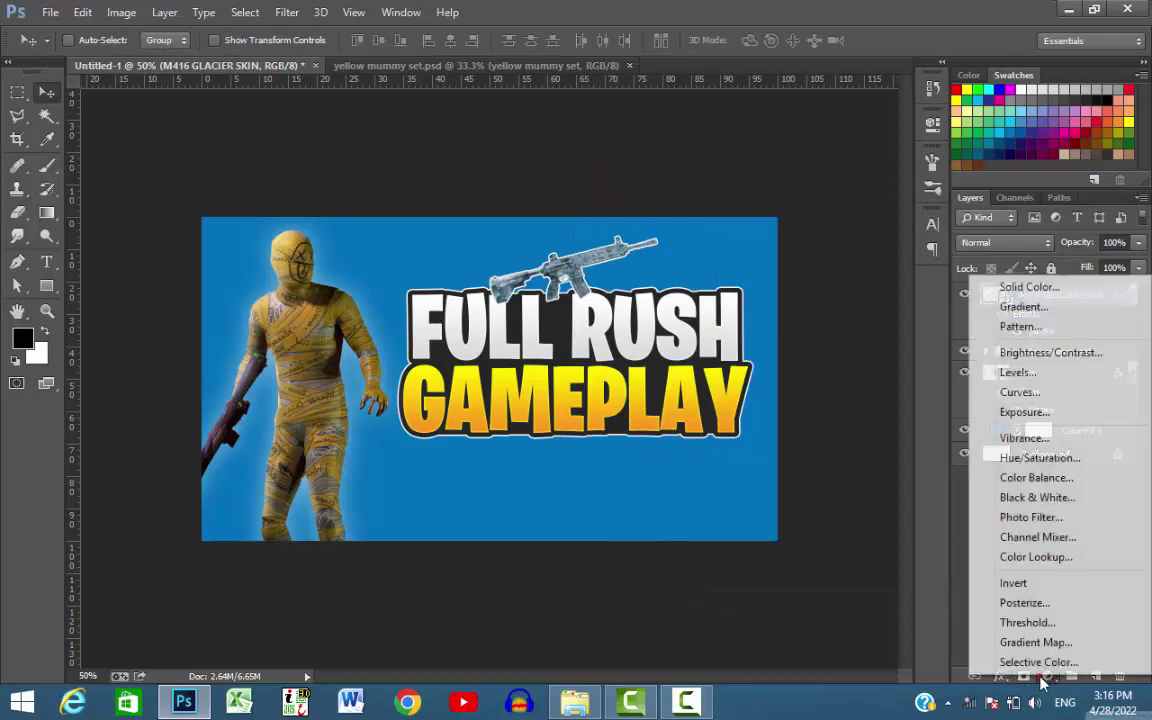
left_click(1029, 396)
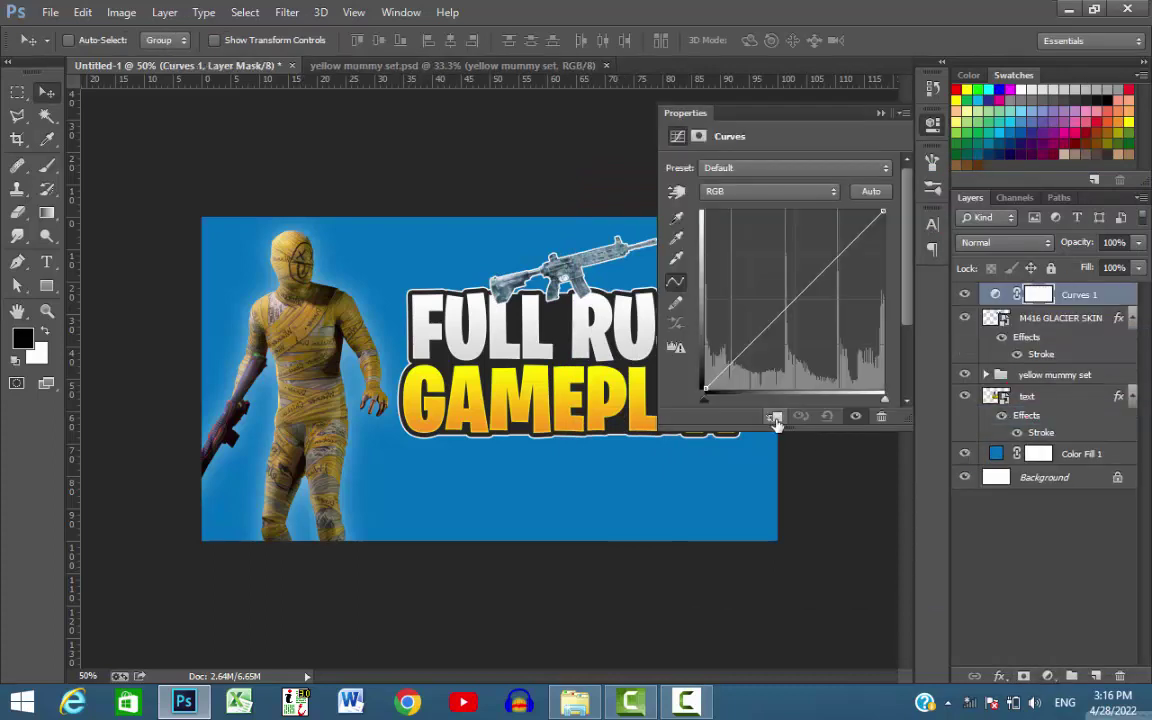
left_click(777, 417)
left_click_drag(796, 298, 784, 282)
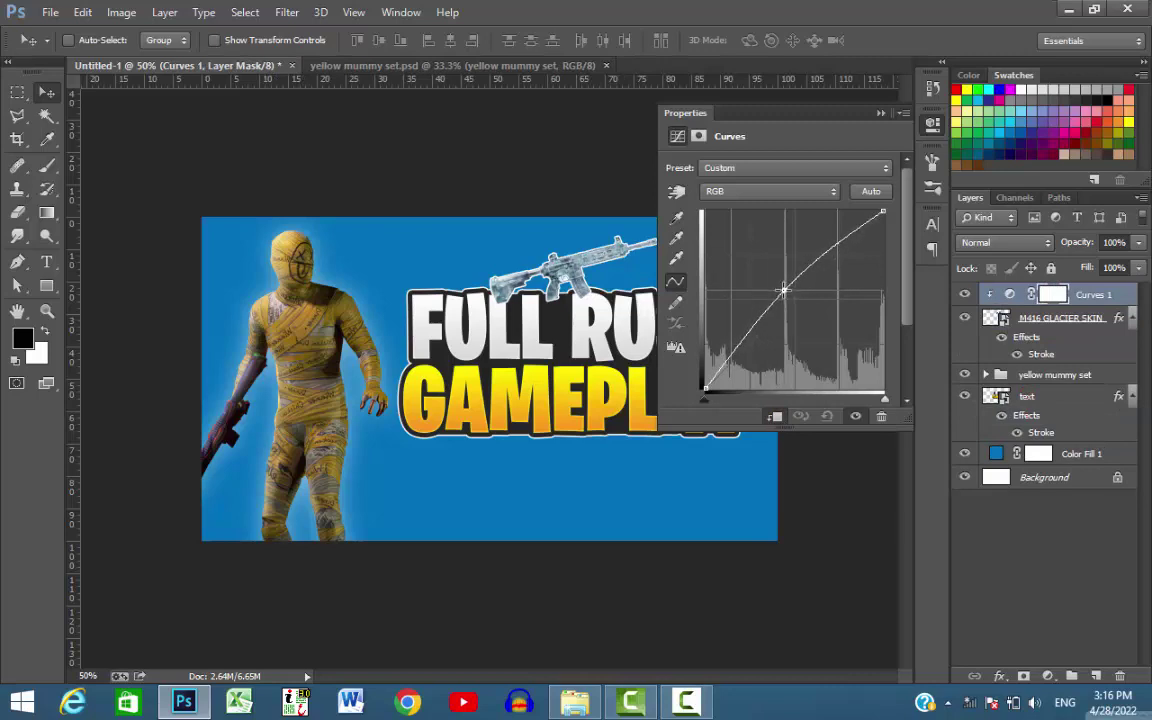
left_click_drag(835, 238, 830, 230)
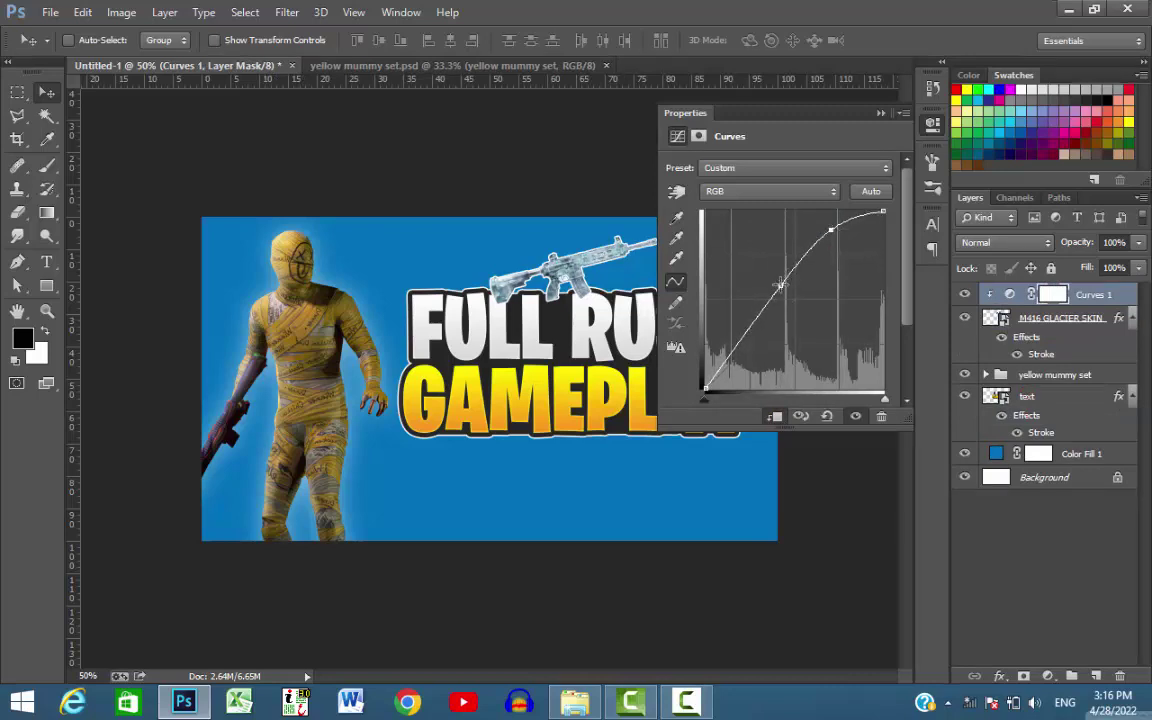
left_click_drag(779, 285, 786, 291)
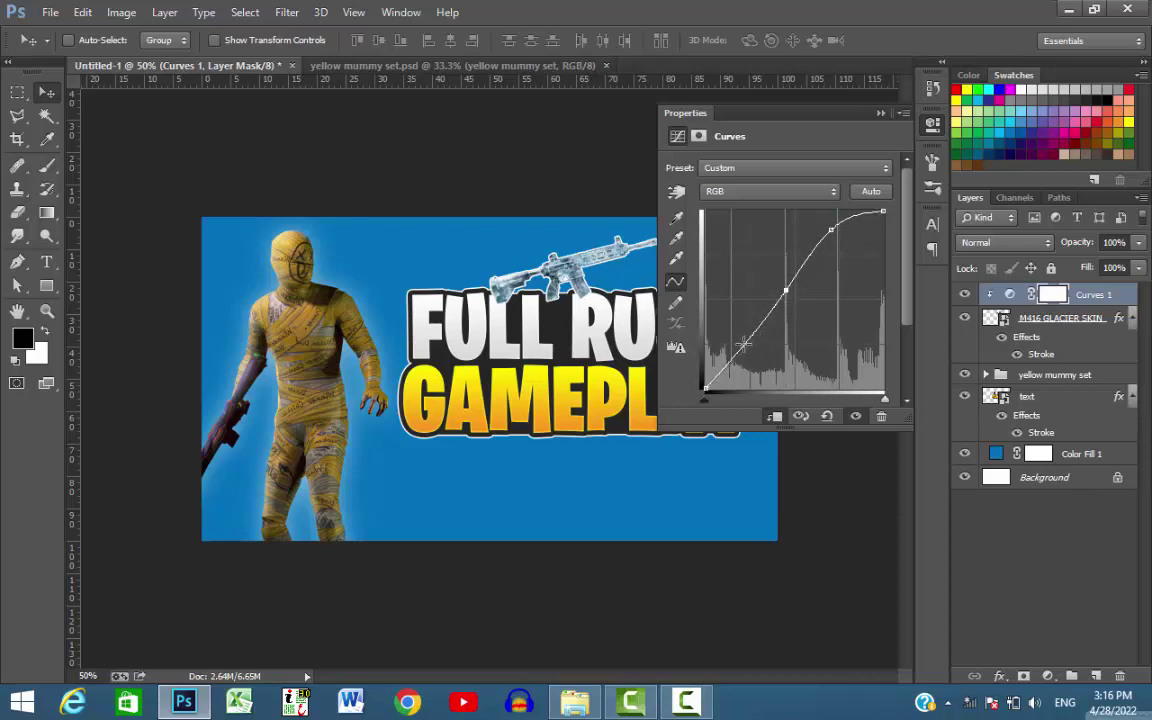
left_click_drag(751, 330, 764, 326)
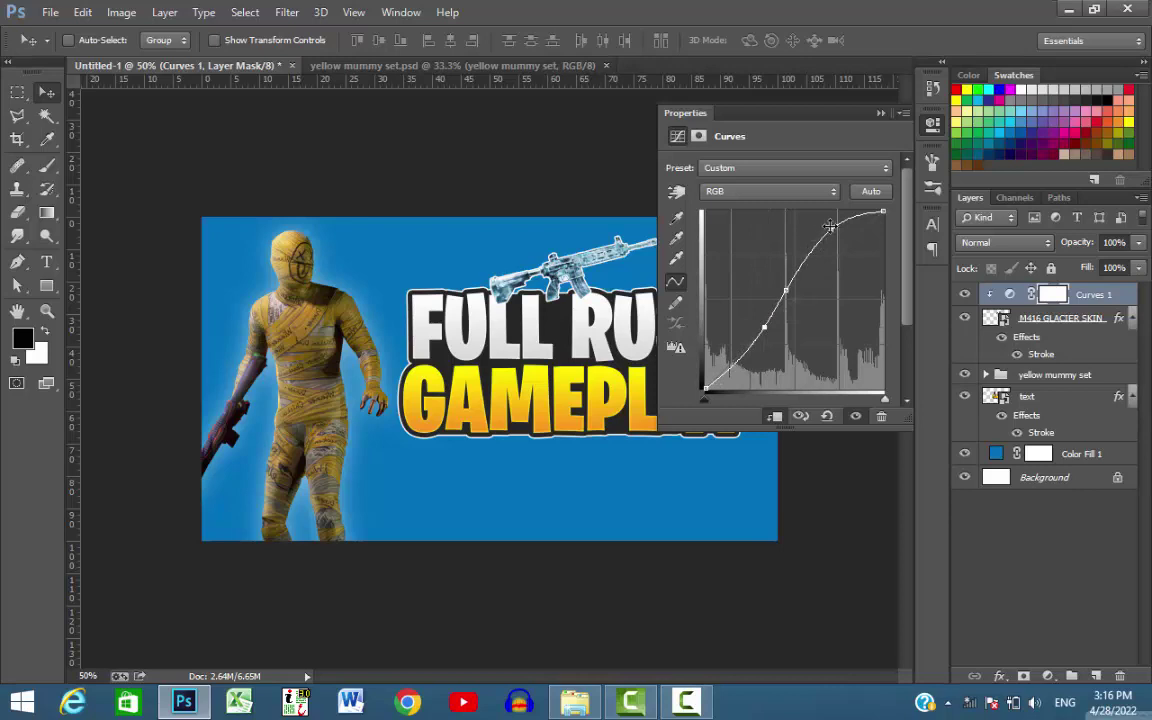
left_click_drag(825, 231, 814, 244)
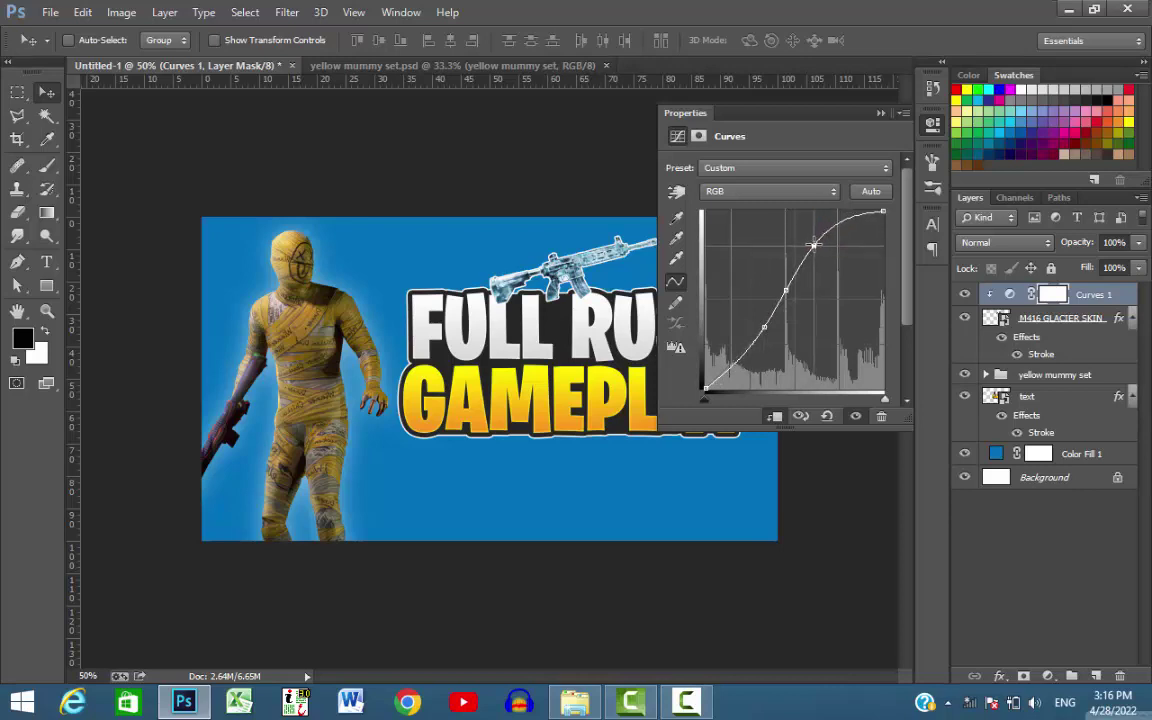
Collapse Properties and select the M416 GLACIER CRATE SKIN image in the material folder
left_click(880, 114)
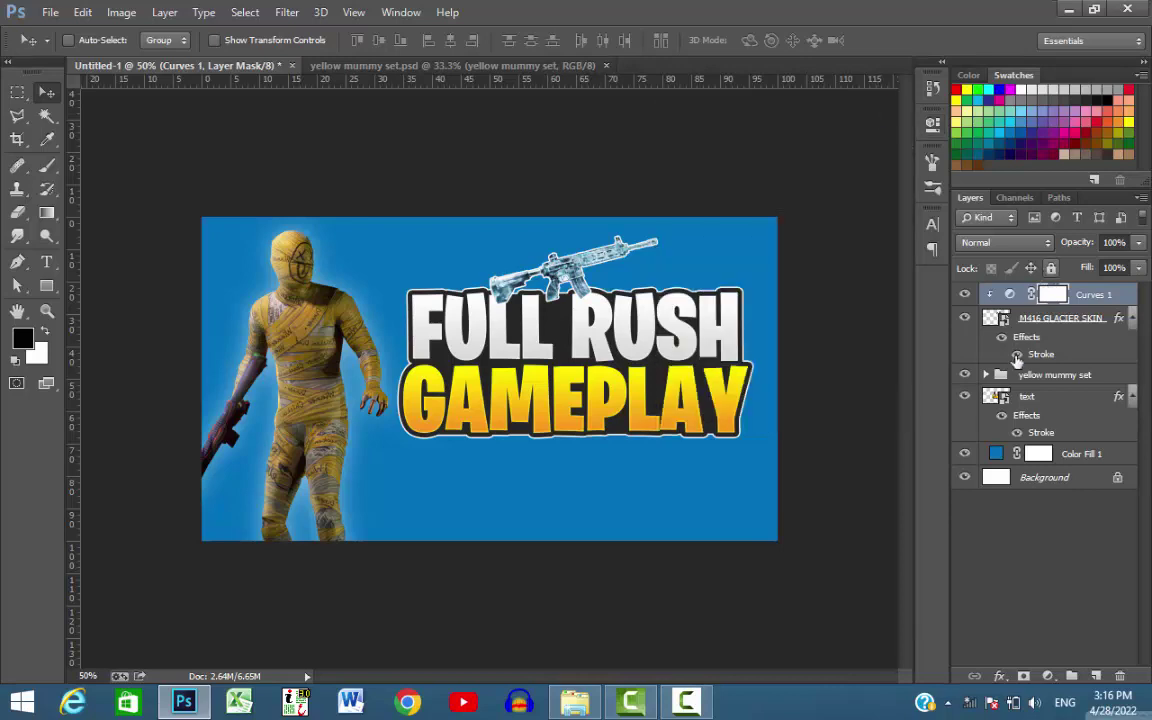
mouse_move(575, 703)
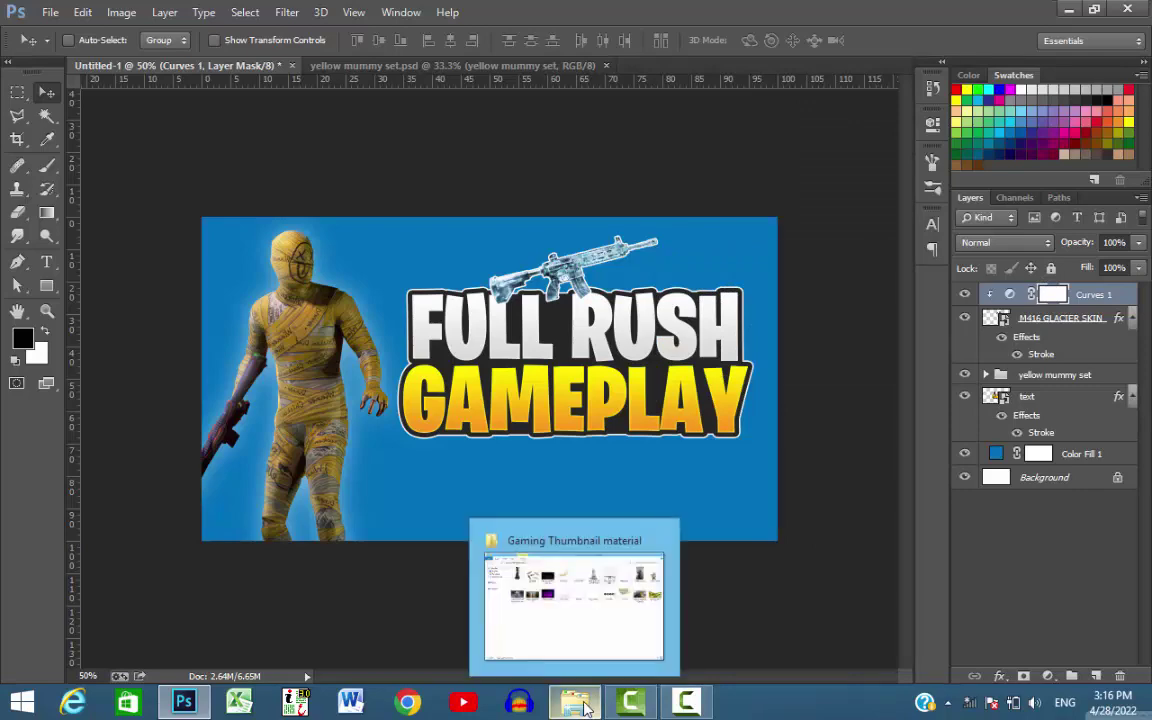
left_click(515, 540)
left_click(718, 158)
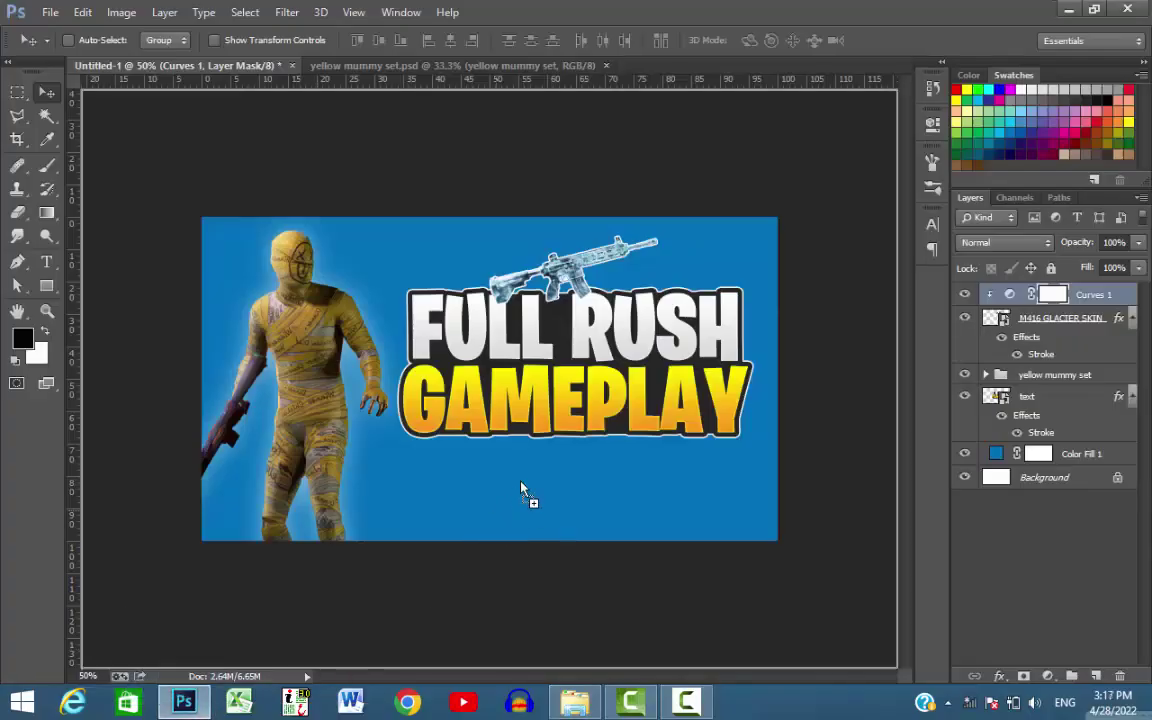
Place the snowman crate, shrink it below GAMEPLAY, and copy the rifle's Stroke onto it
left_click_drag(716, 190, 468, 432)
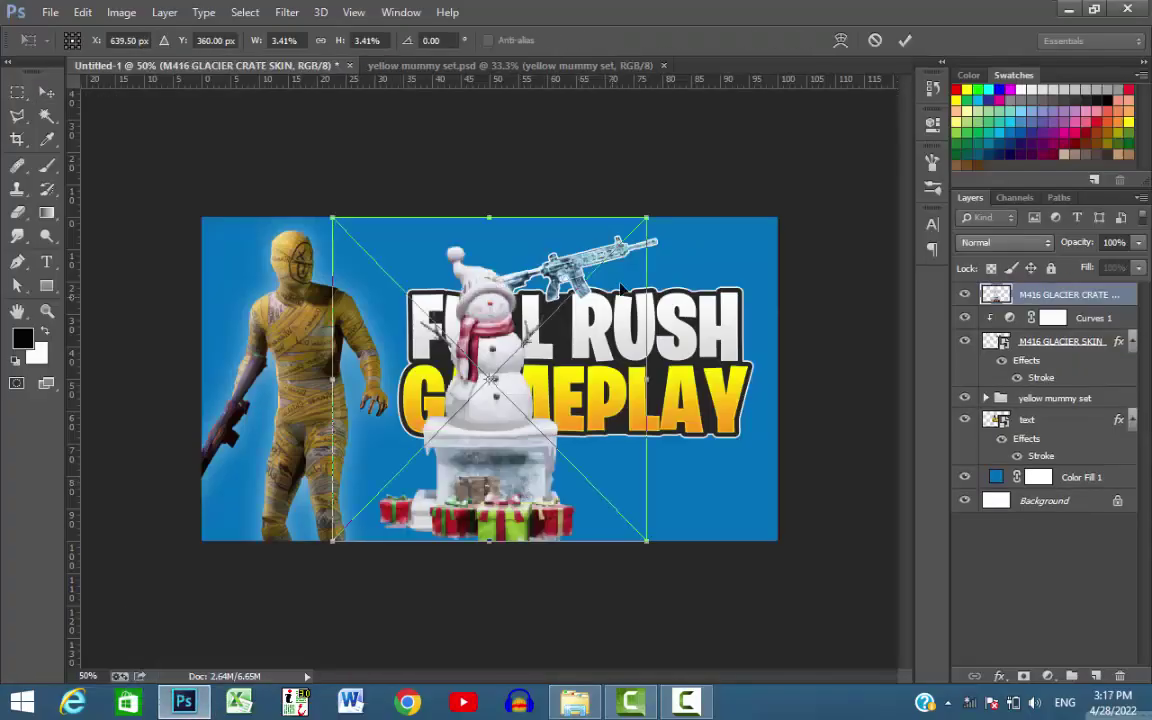
left_click_drag(647, 212, 563, 310)
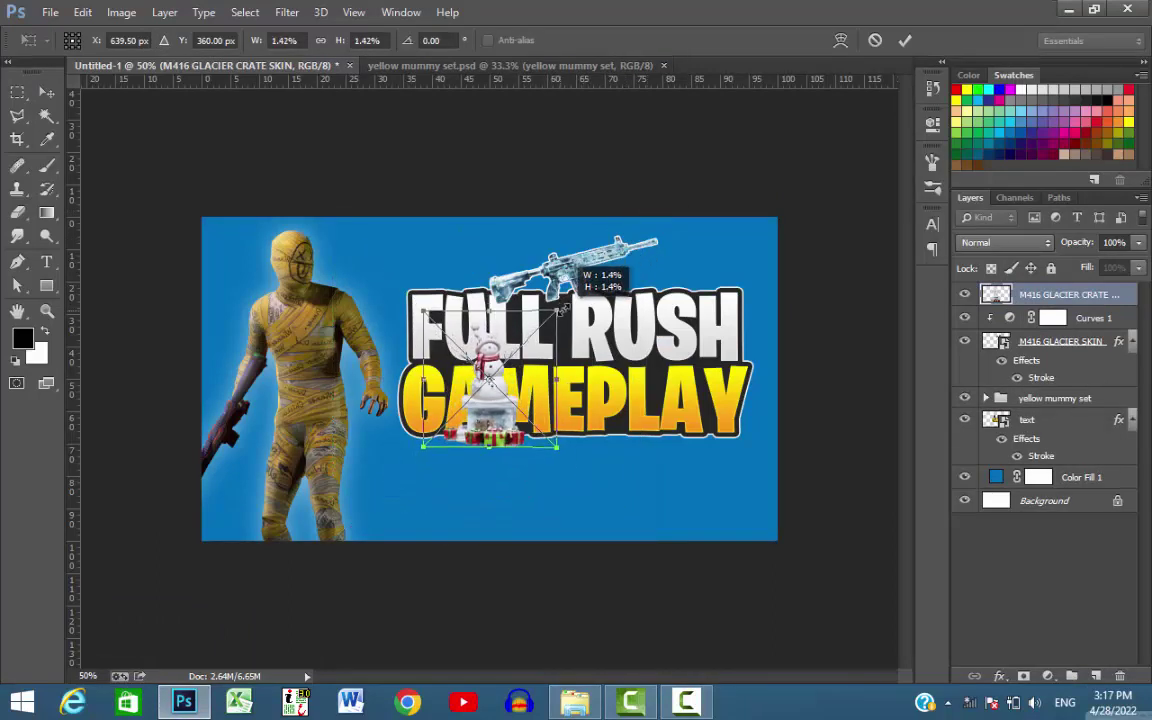
key("Return")
left_click_drag(518, 371, 600, 466)
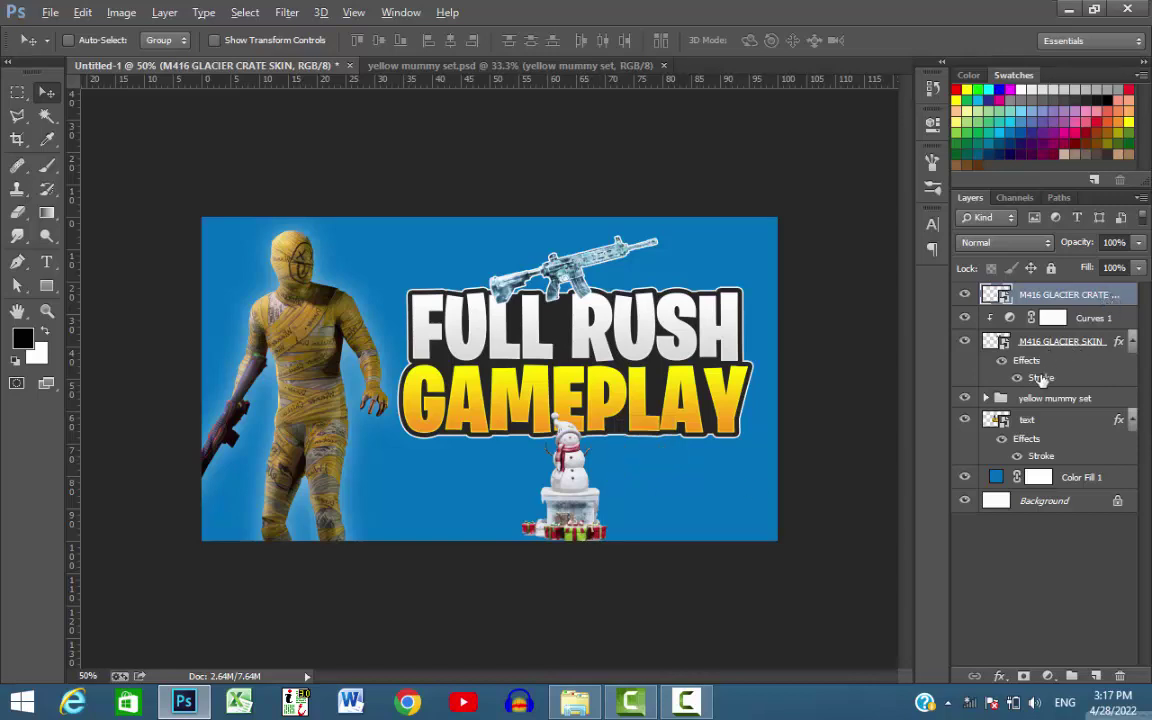
left_click_drag(1042, 378, 1057, 298)
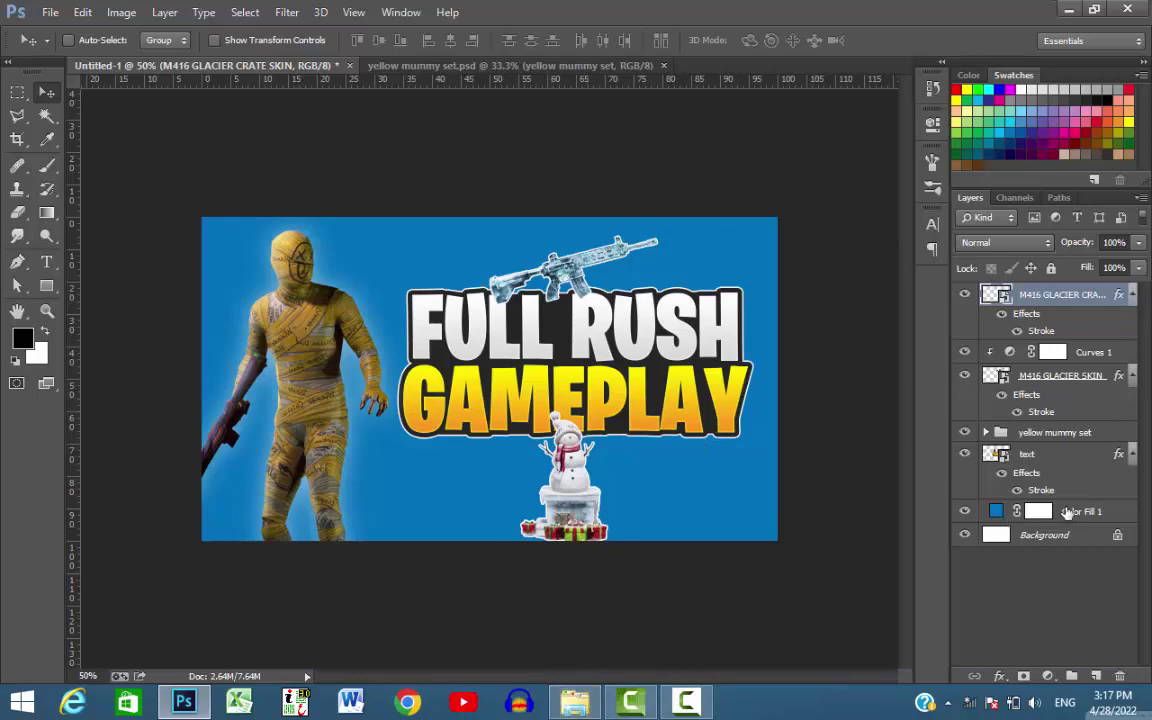
Place the Snow flakes image, flip it vertically, and enlarge it to cover the blue background
left_click(575, 702)
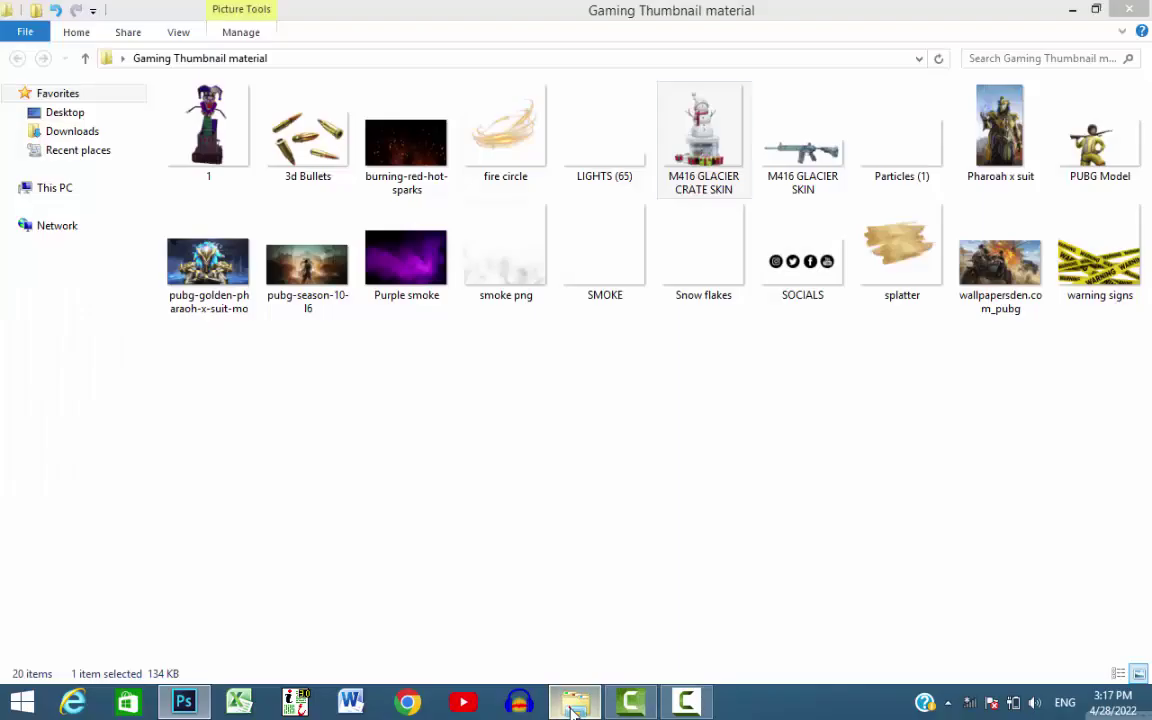
left_click(852, 366)
left_click(709, 287)
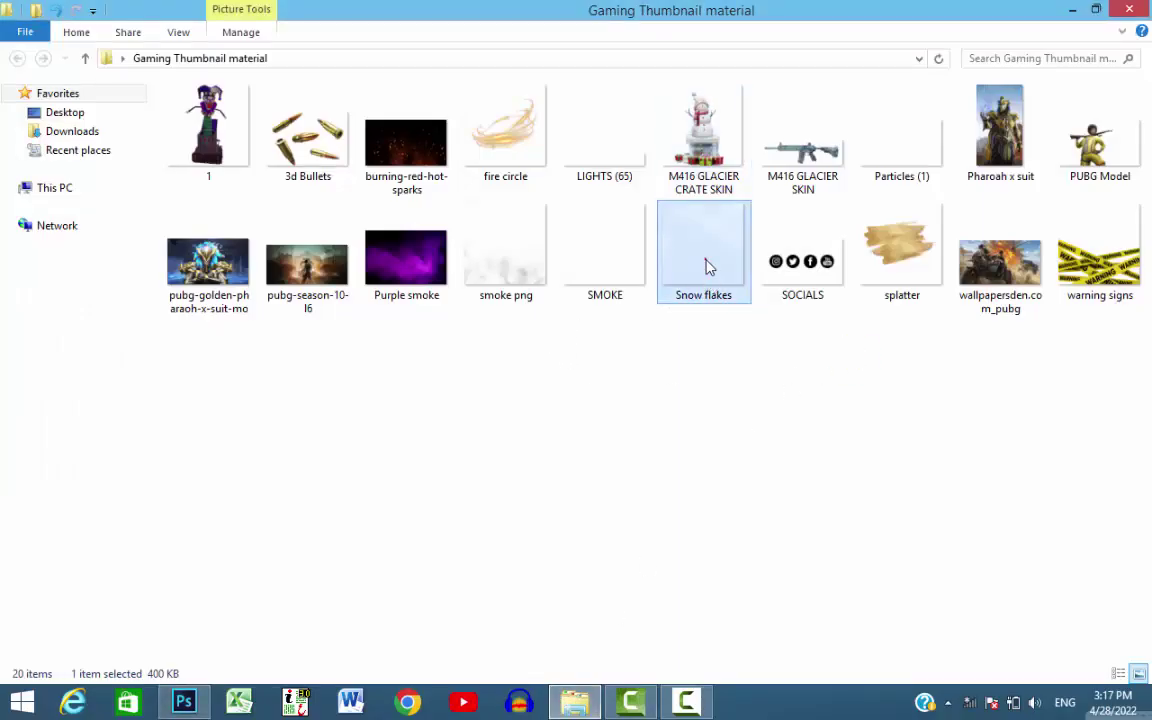
left_click_drag(709, 267, 465, 427)
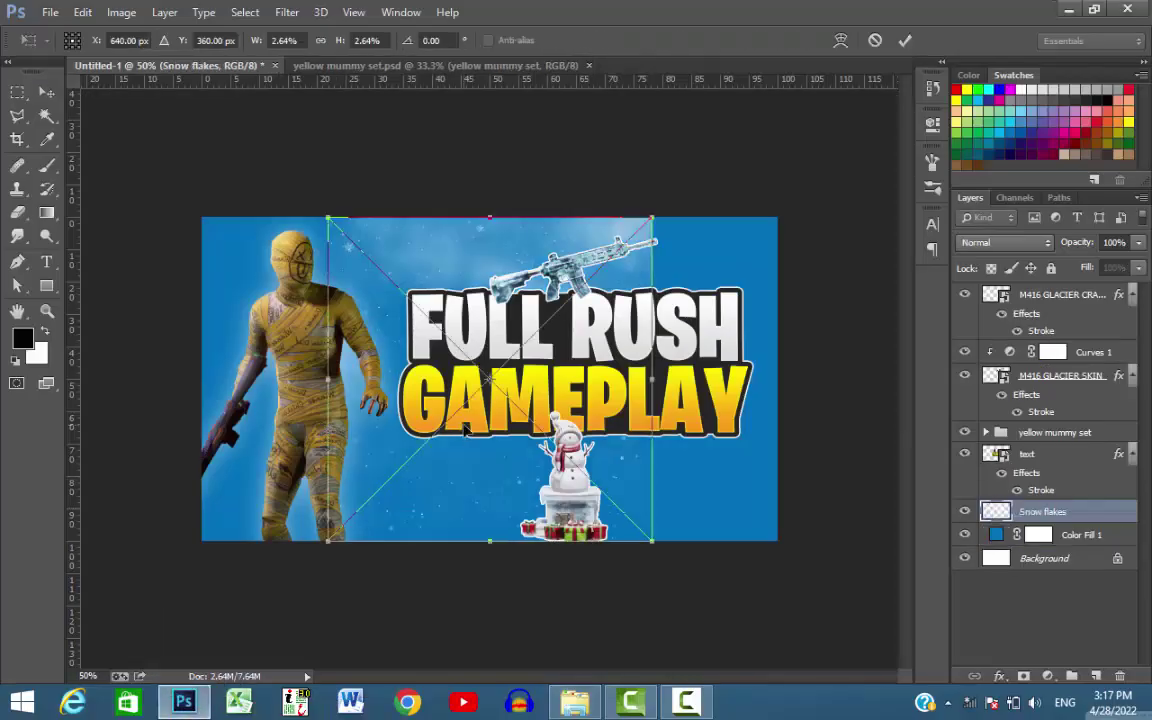
right_click(465, 430)
left_click(510, 404)
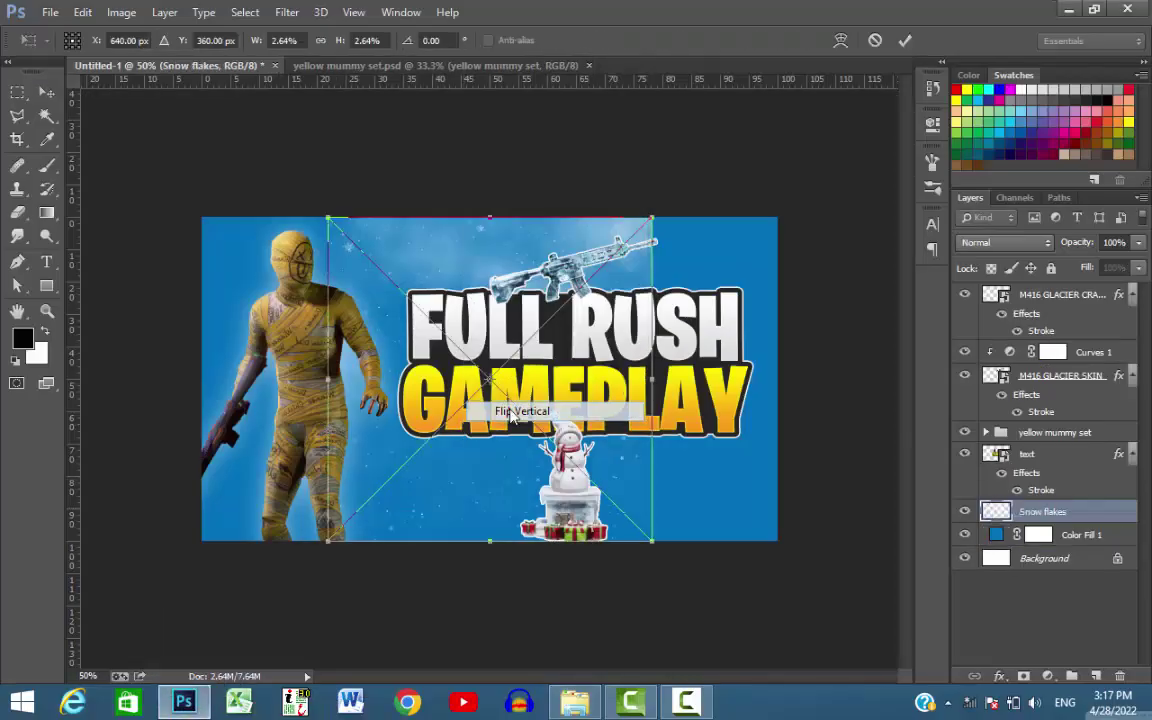
key("ctrl+minus")
key("ctrl+minus")
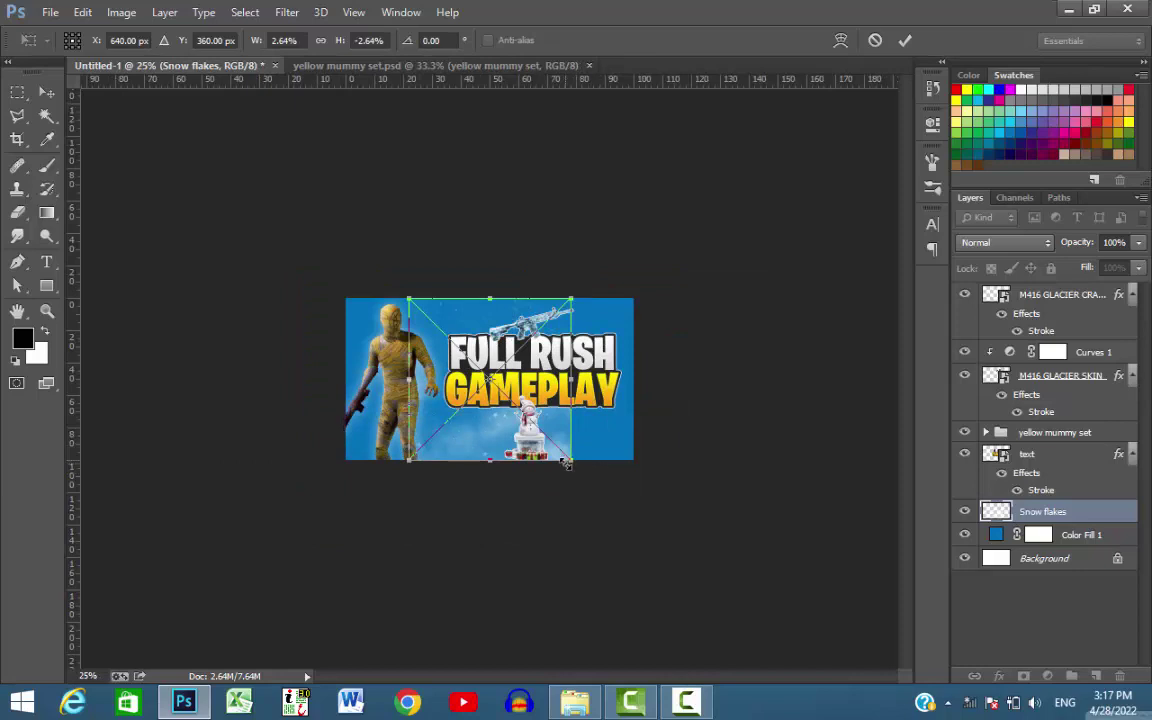
mouse_move(567, 463)
left_mouse_down()
mouse_move(670, 494)
mouse_move(617, 418)
left_mouse_up()
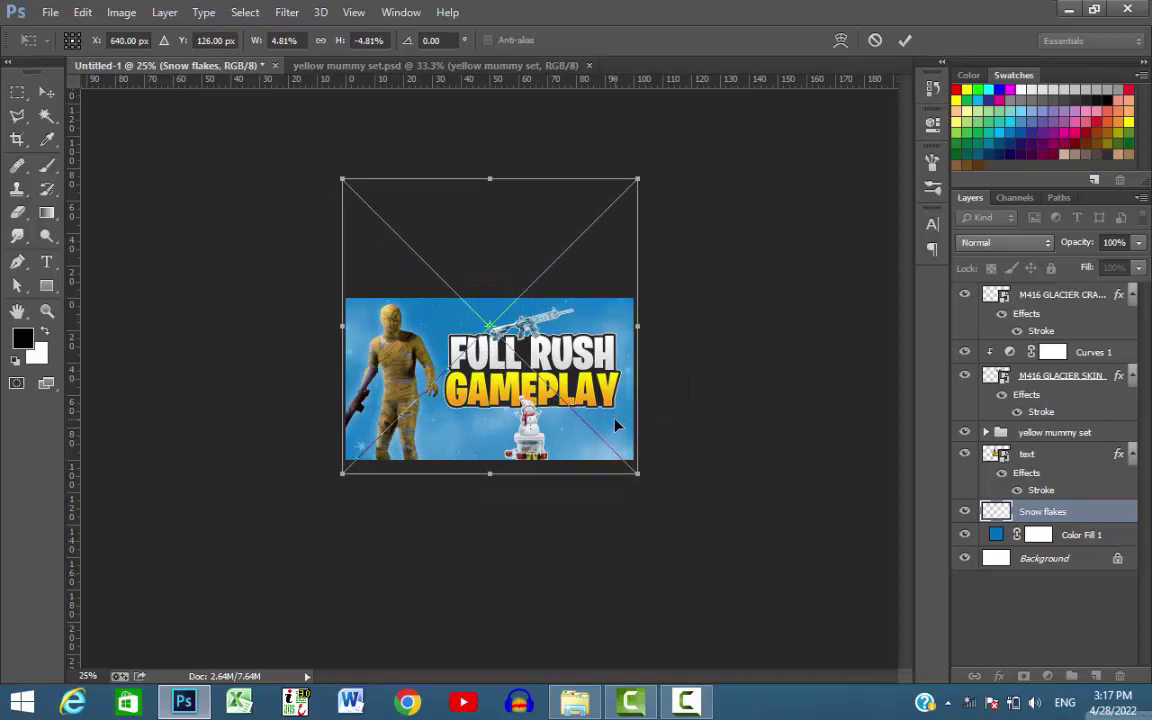
key("Return")
key("ctrl+plus")
key("ctrl+plus")
key("ctrl+plus")
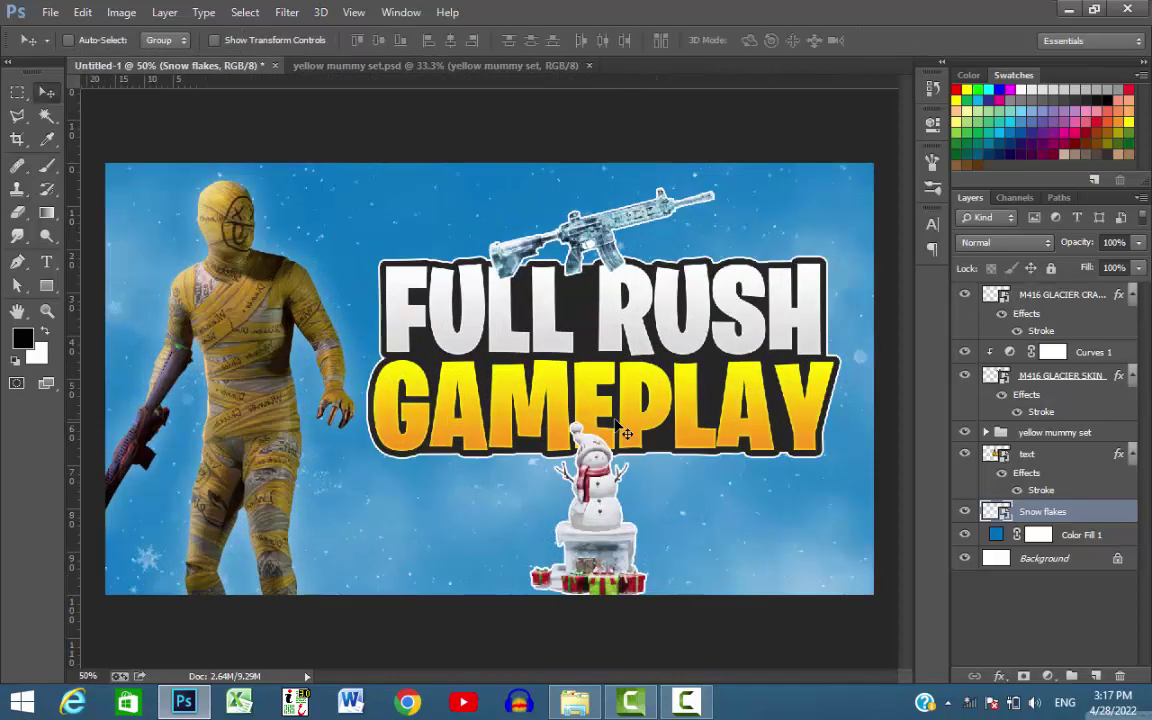
key("ctrl+minus")
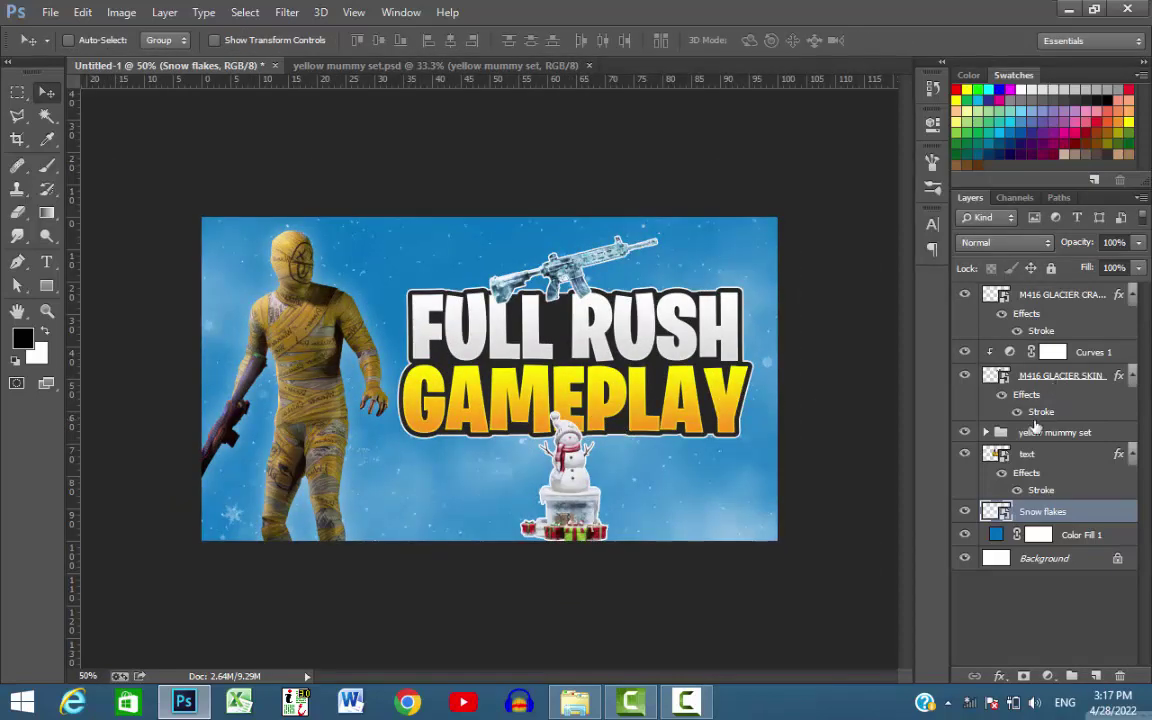
Add a new Layer 2 beneath the yellow mummy set group
left_click(1078, 437)
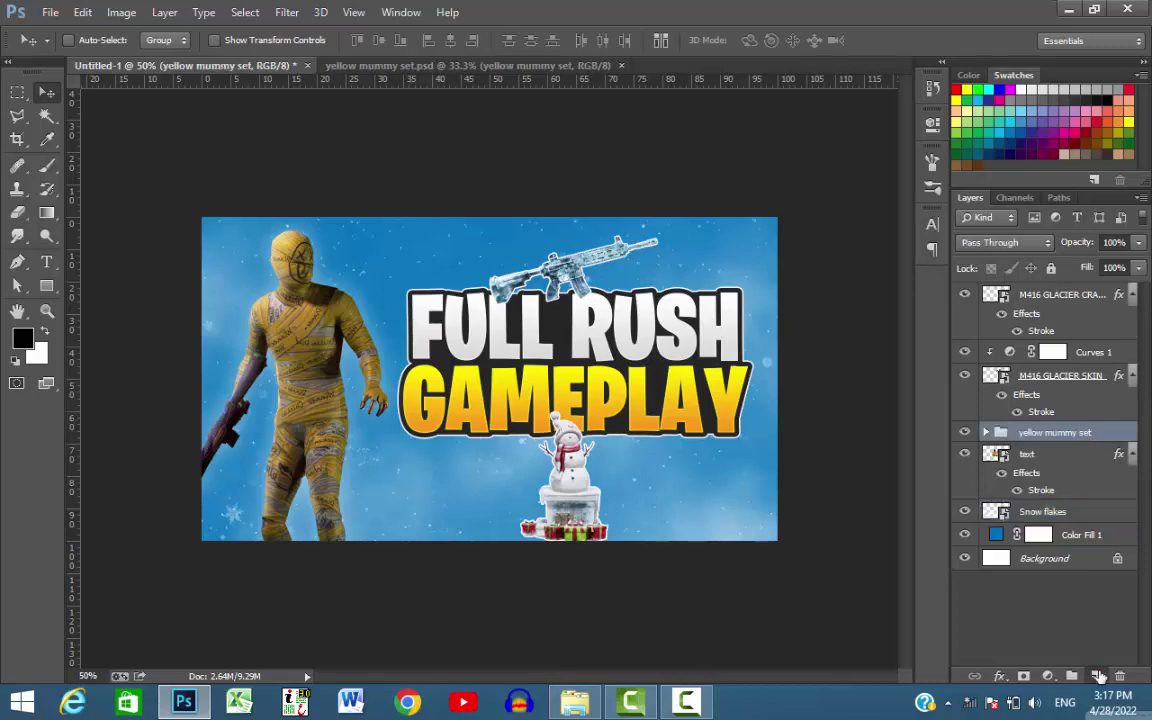
key("ctrl+shift+alt+n")
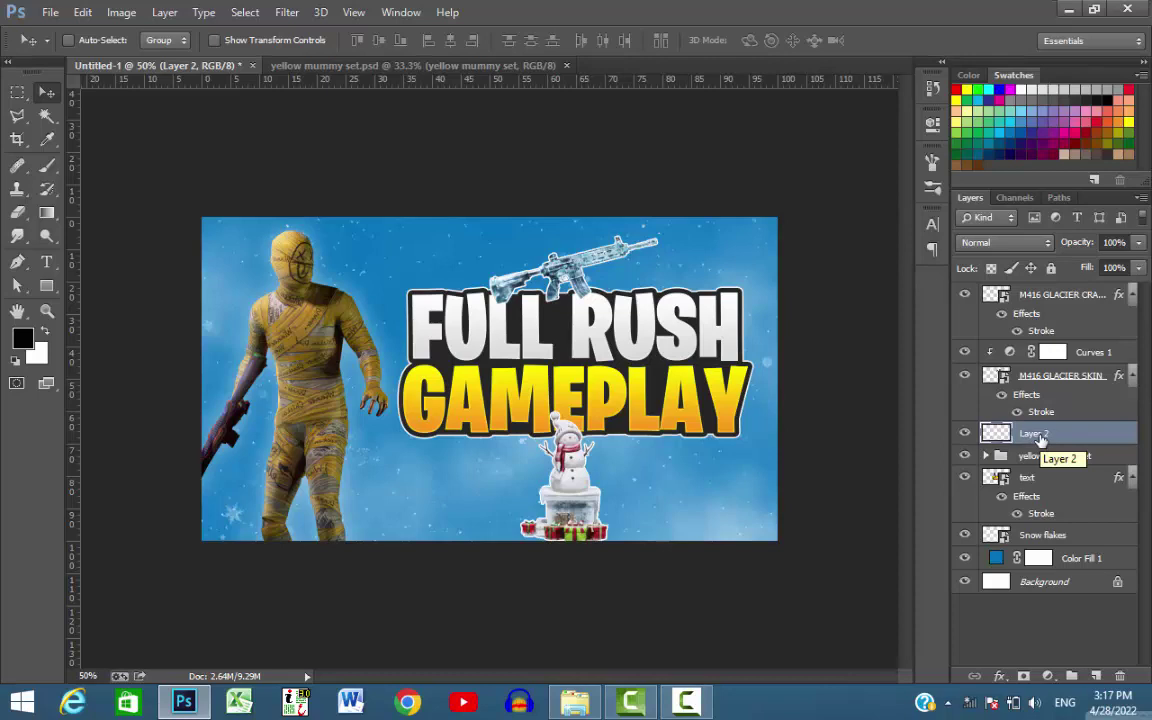
left_click_drag(1040, 440, 1040, 472)
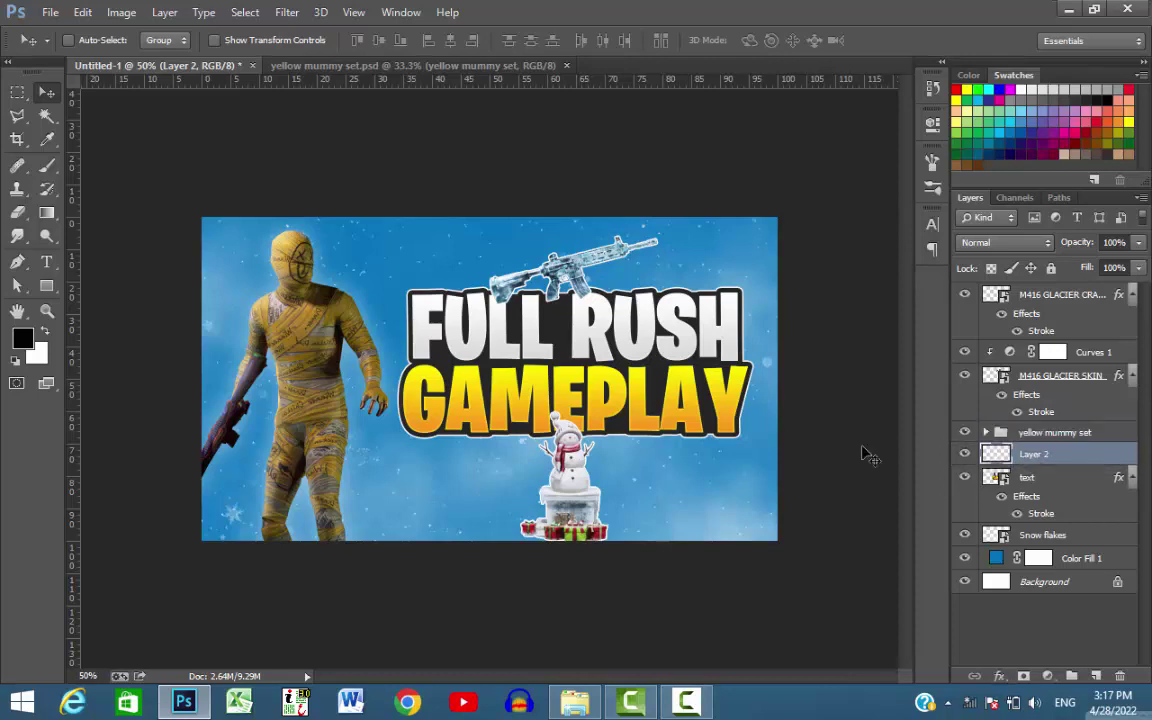
Draw a white-to-transparent gradient fading in from the thumbnail's top-left corner
key("g")
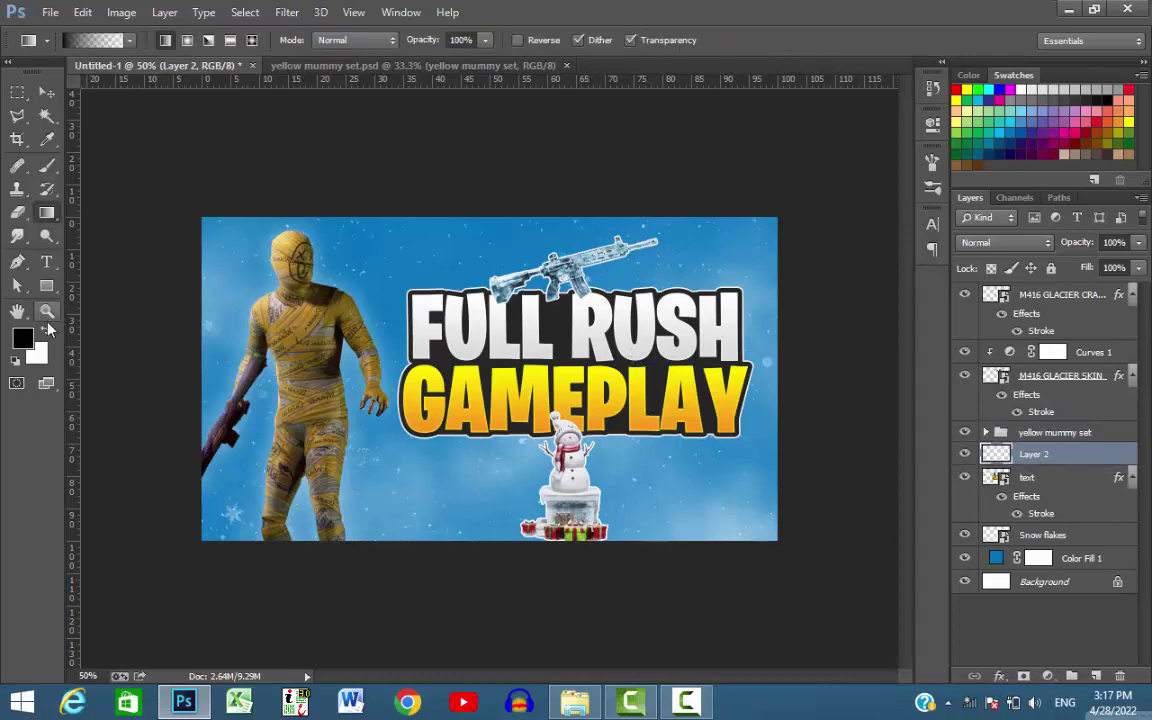
double_click(44, 326)
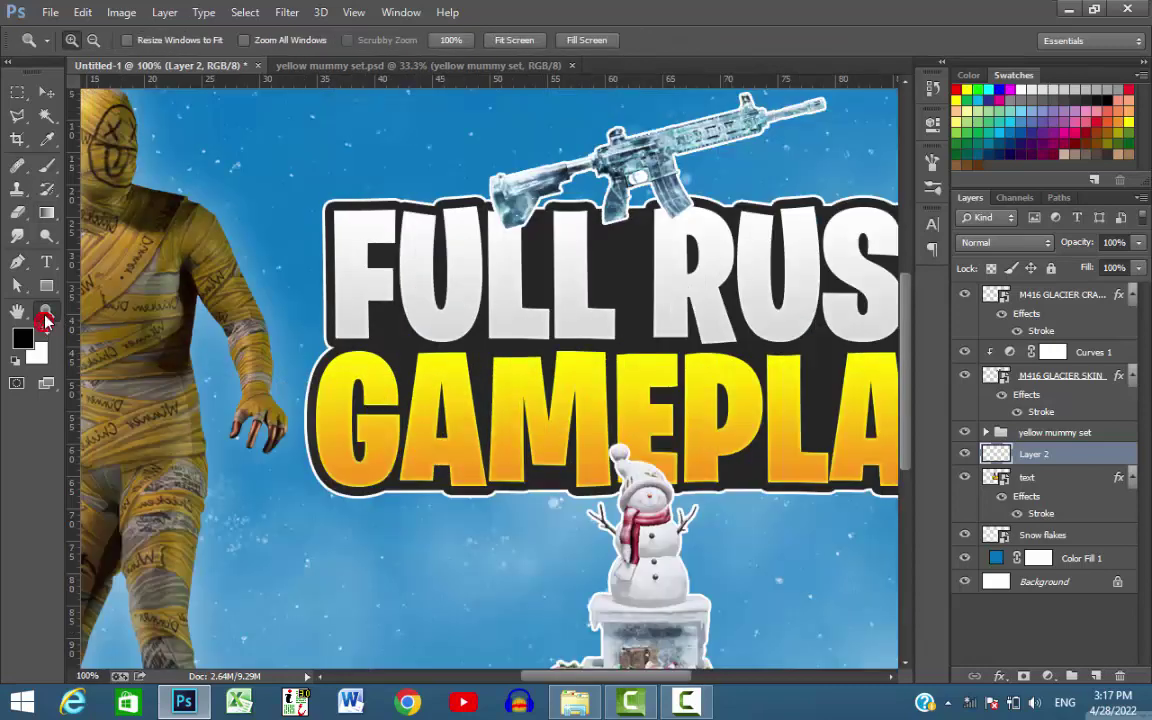
left_click(46, 215)
key("ctrl+0")
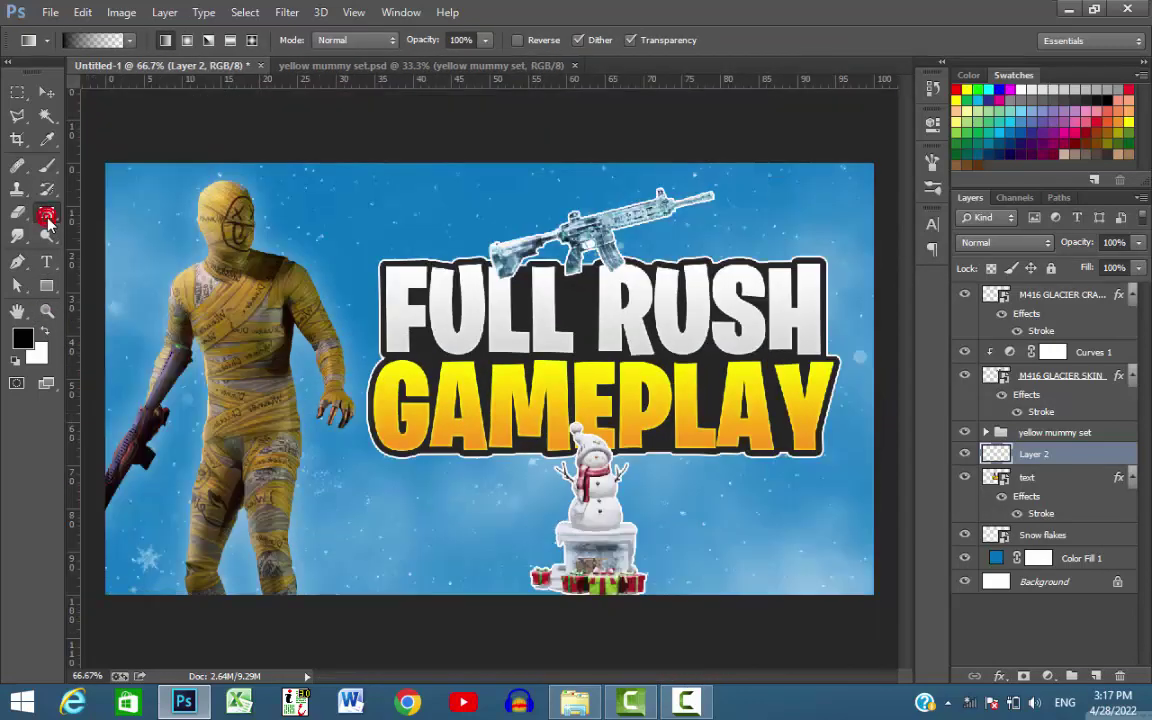
left_click(45, 330)
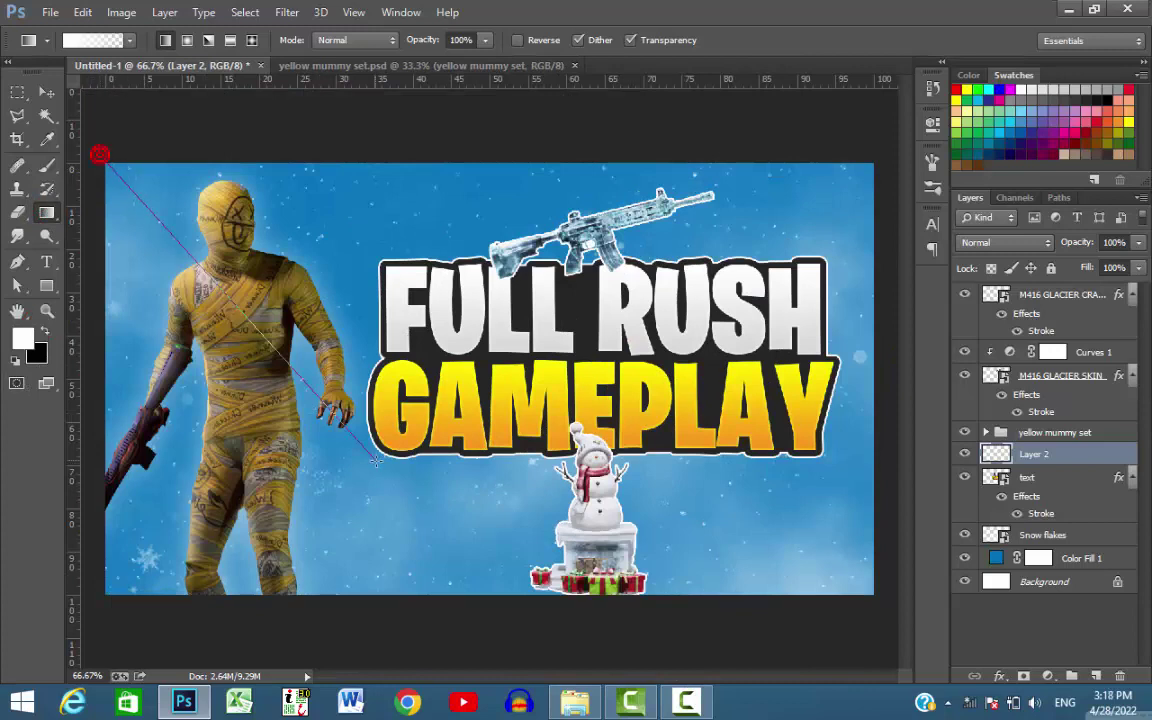
left_click_drag(100, 155, 400, 472)
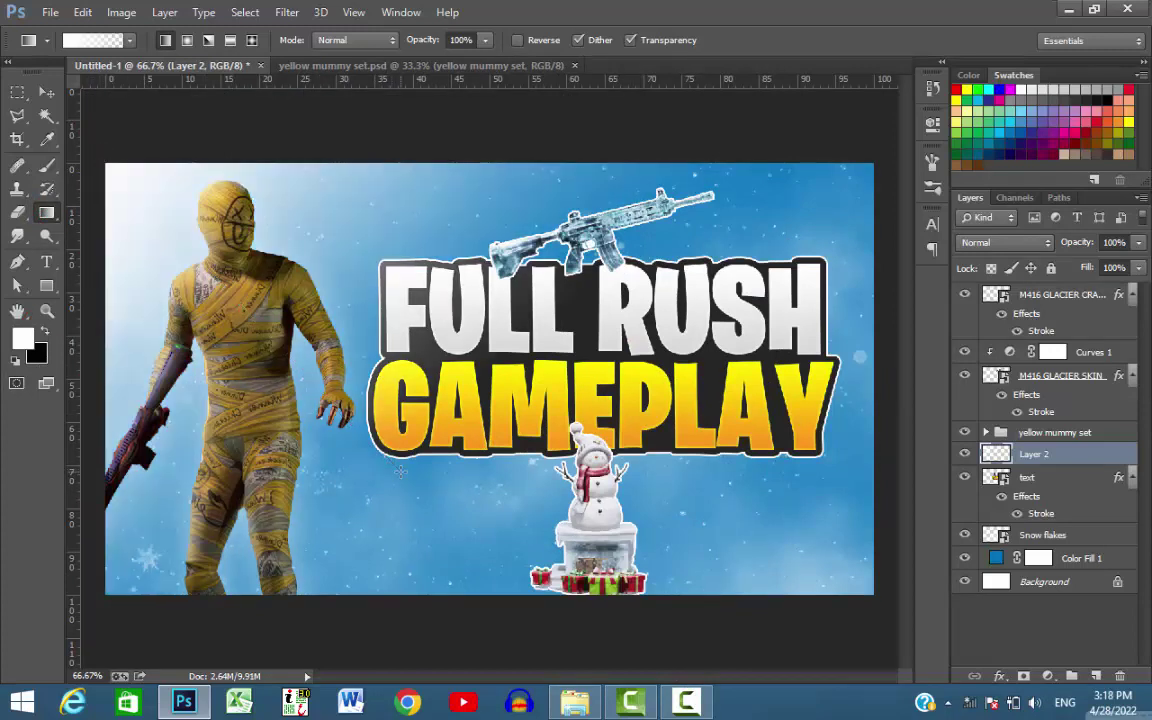
key("v")
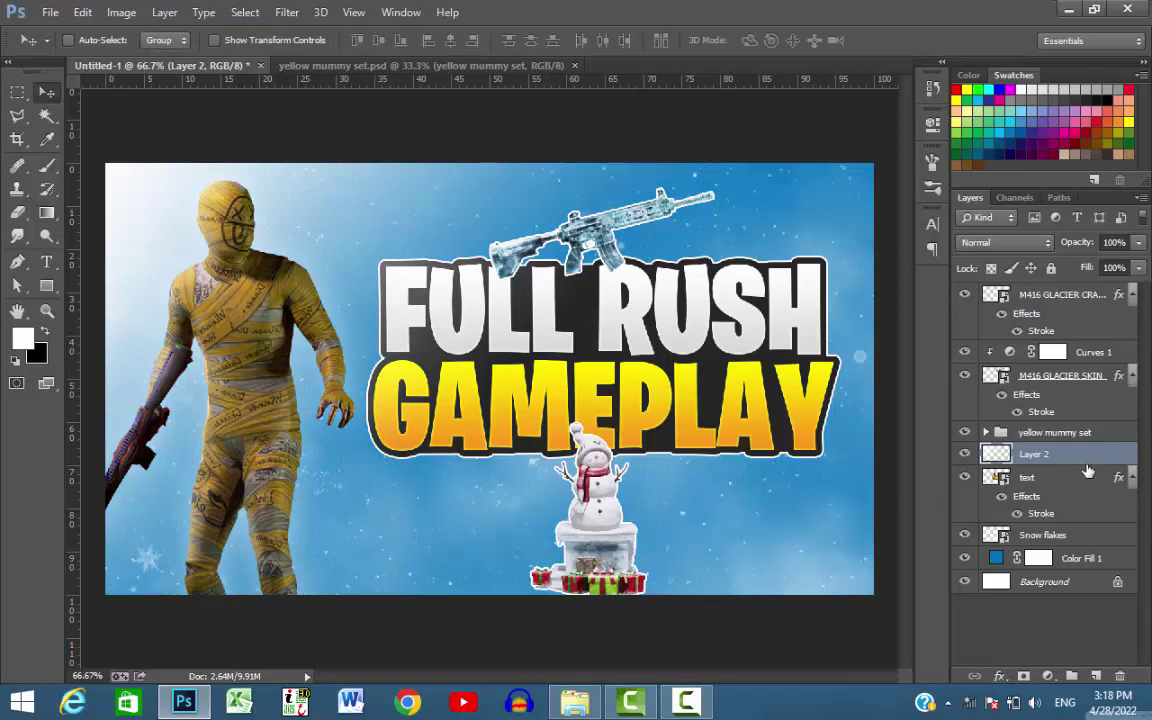
Add a layer named highlights above yellow mummy set and clip it to the group
left_click(1048, 484)
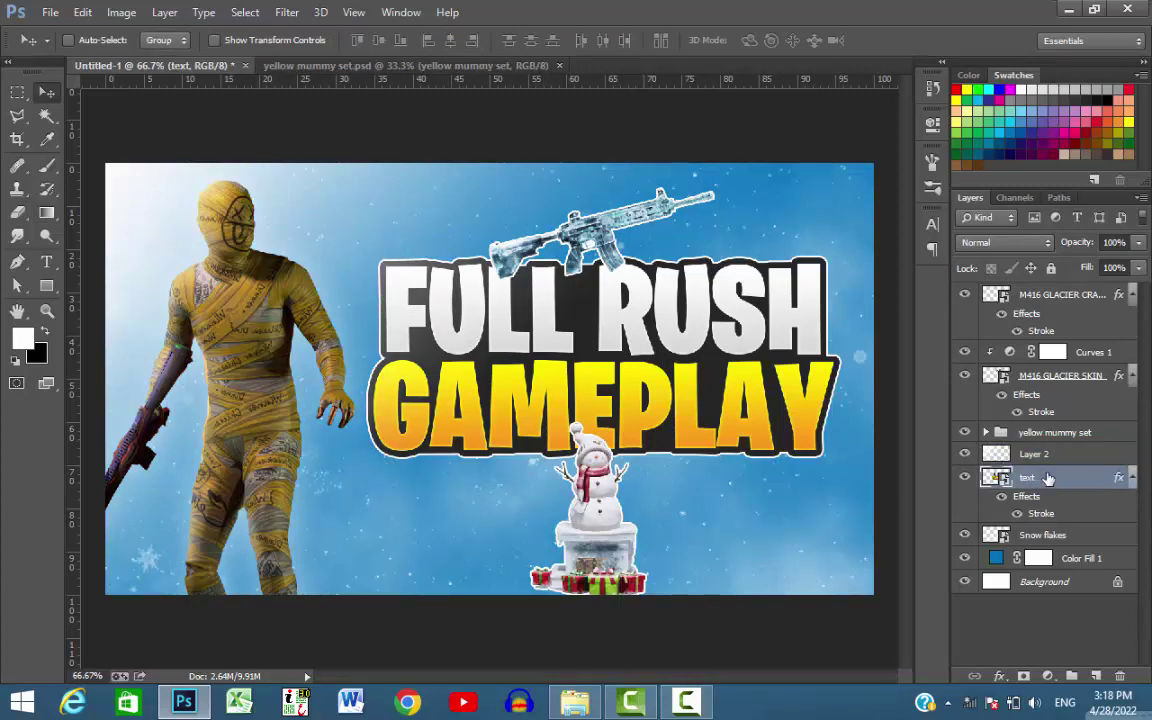
left_click(1047, 460)
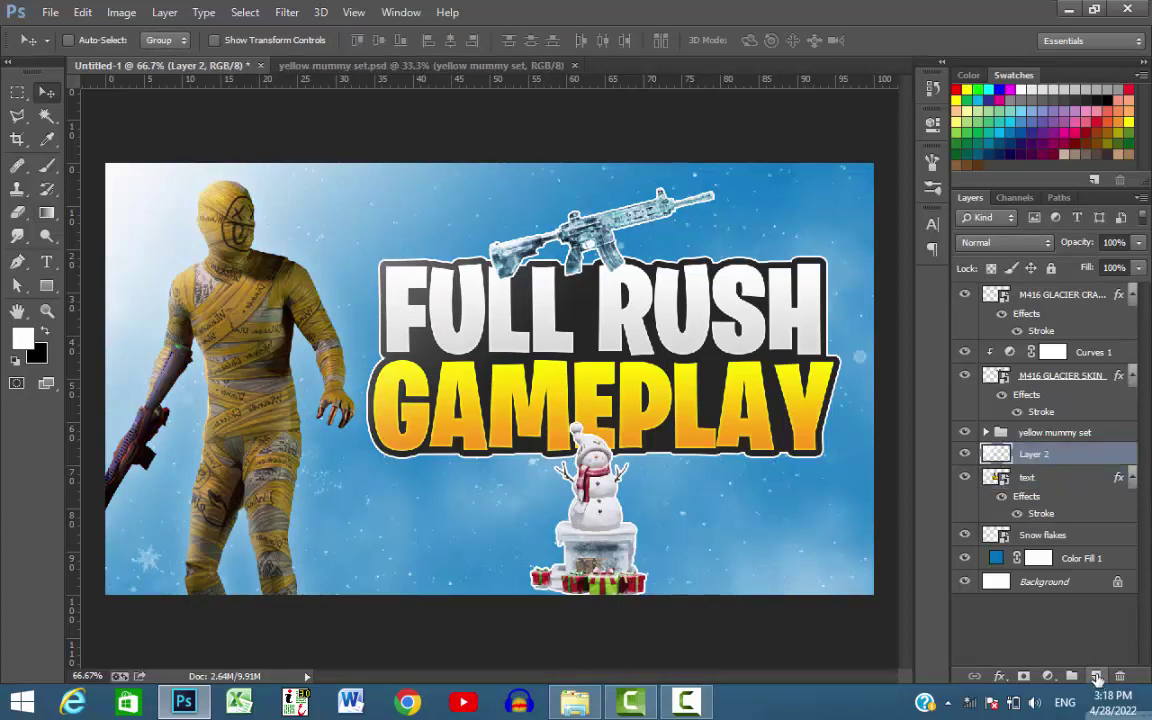
left_click(1068, 434)
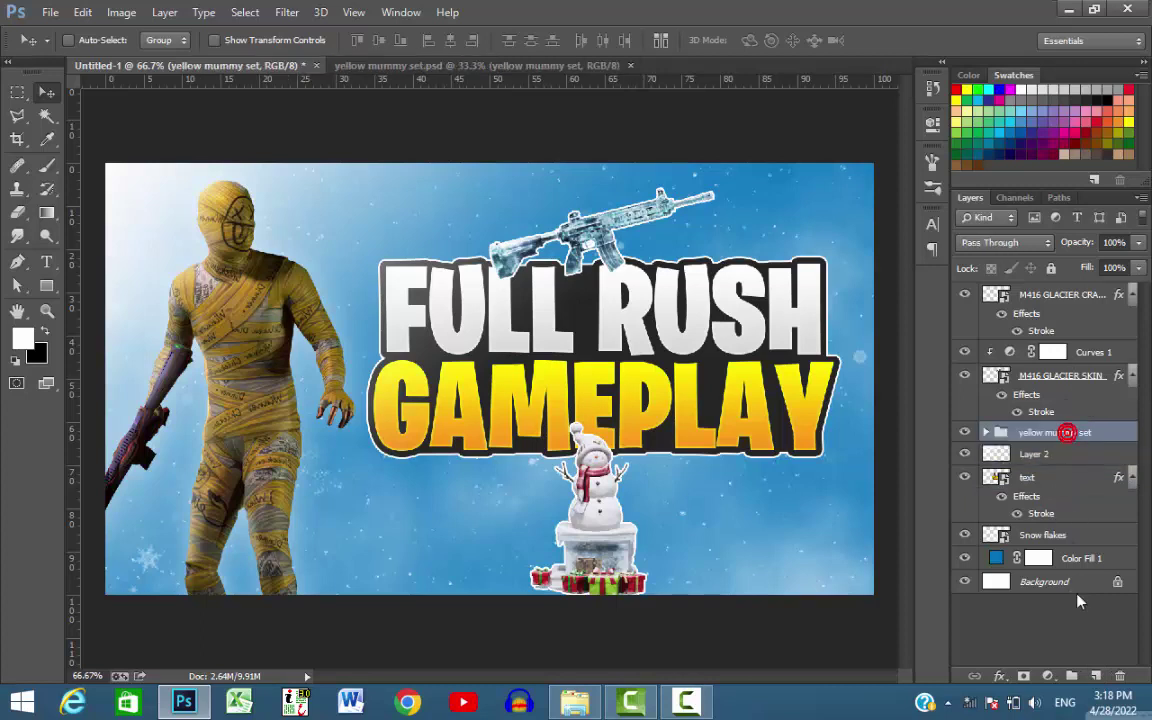
left_click(1095, 676)
double_click(1030, 432)
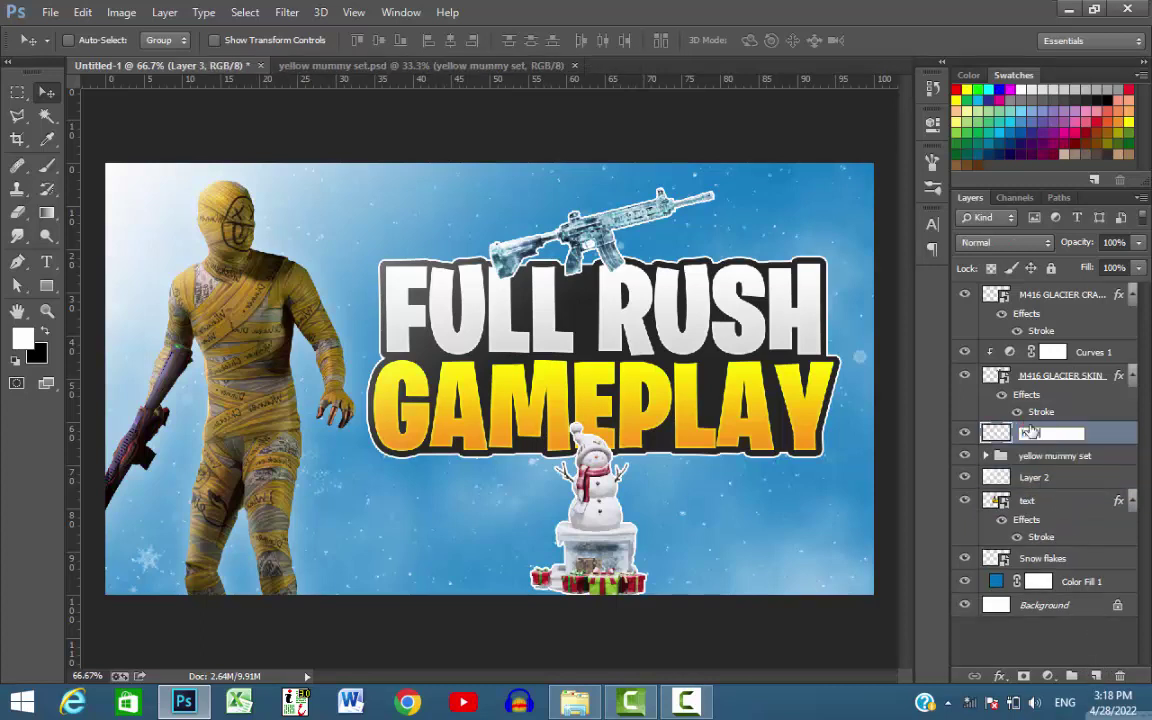
type("highlights")
key("Return")
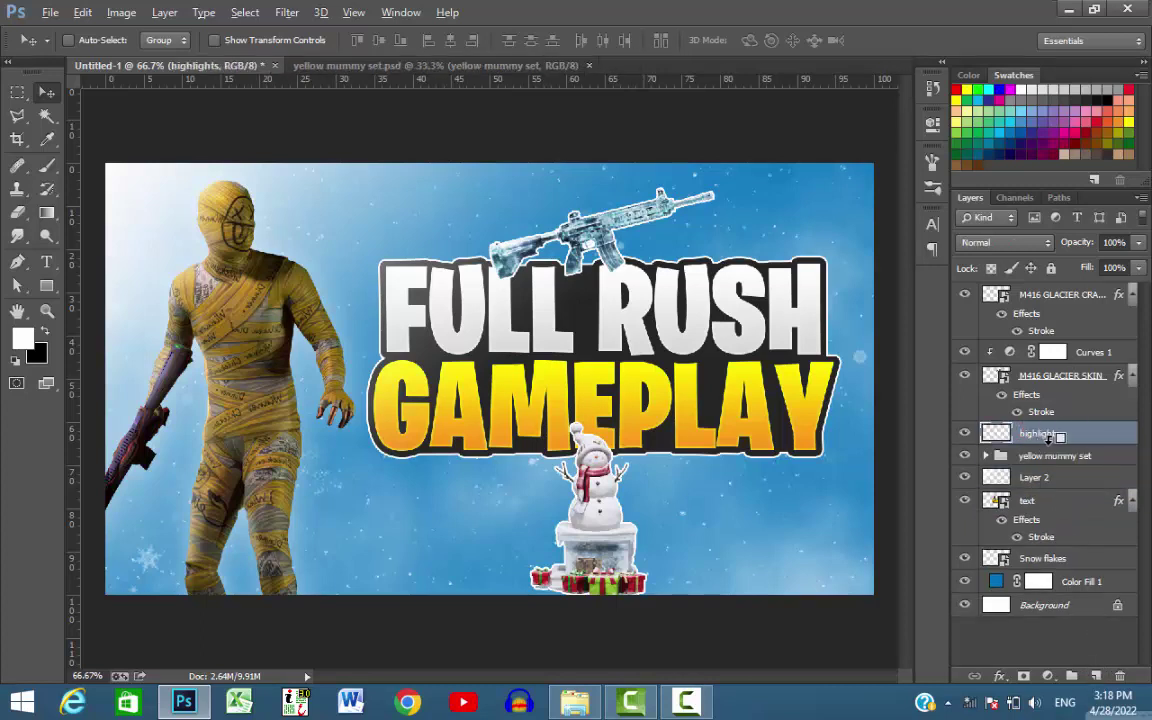
left_click(1048, 440, "alt")
Brush soft white highlights onto the mummy with a 128 px brush
key("b")
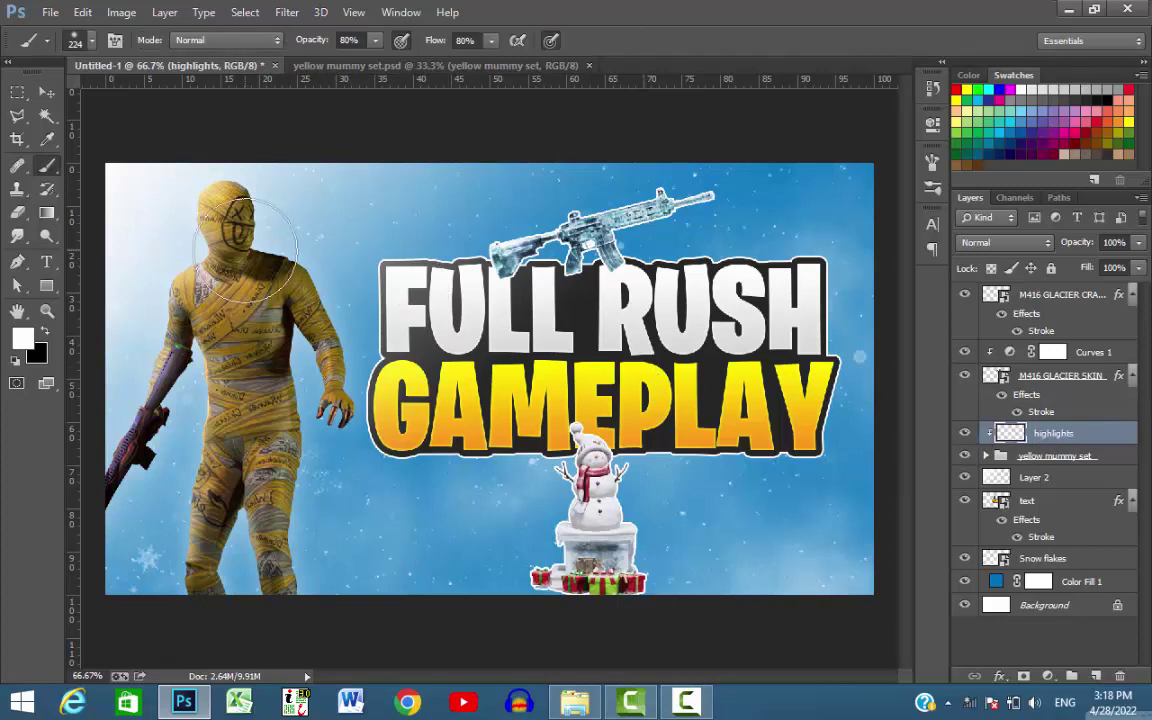
mouse_move(174, 216)
left_mouse_down()
mouse_move(130, 216)
mouse_move(185, 410)
mouse_move(168, 550)
left_mouse_up()
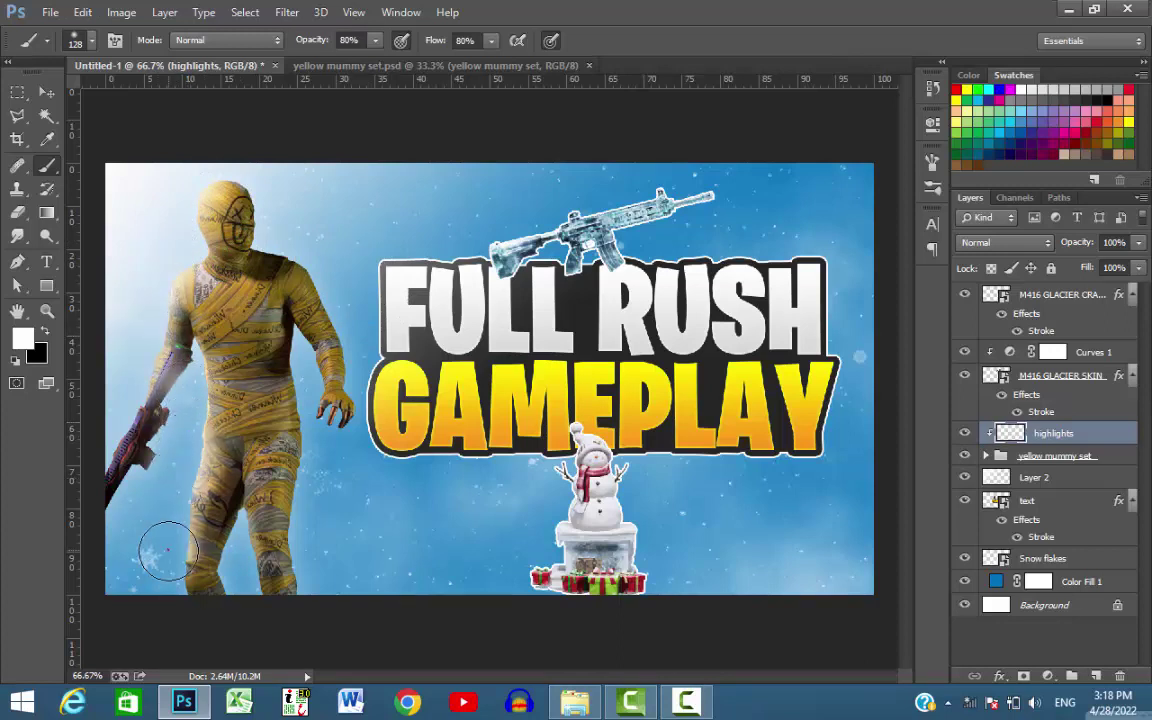
key("v")
key("ctrl+minus")
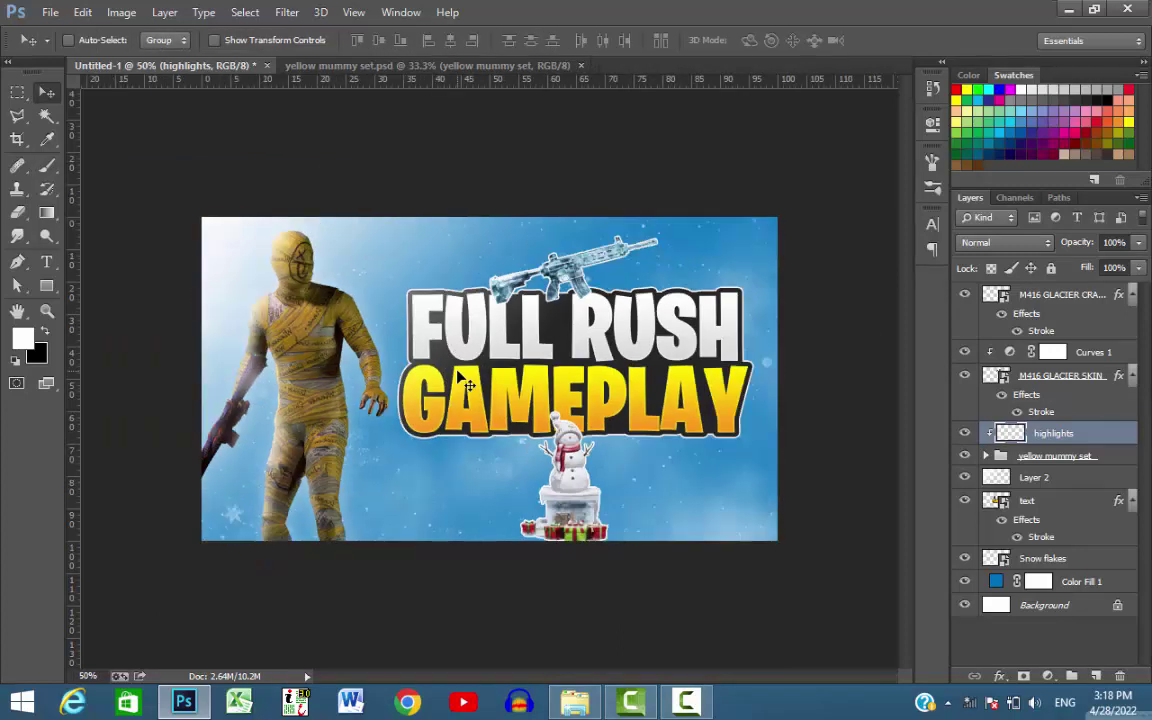
key("x")
key("x")
key("c")
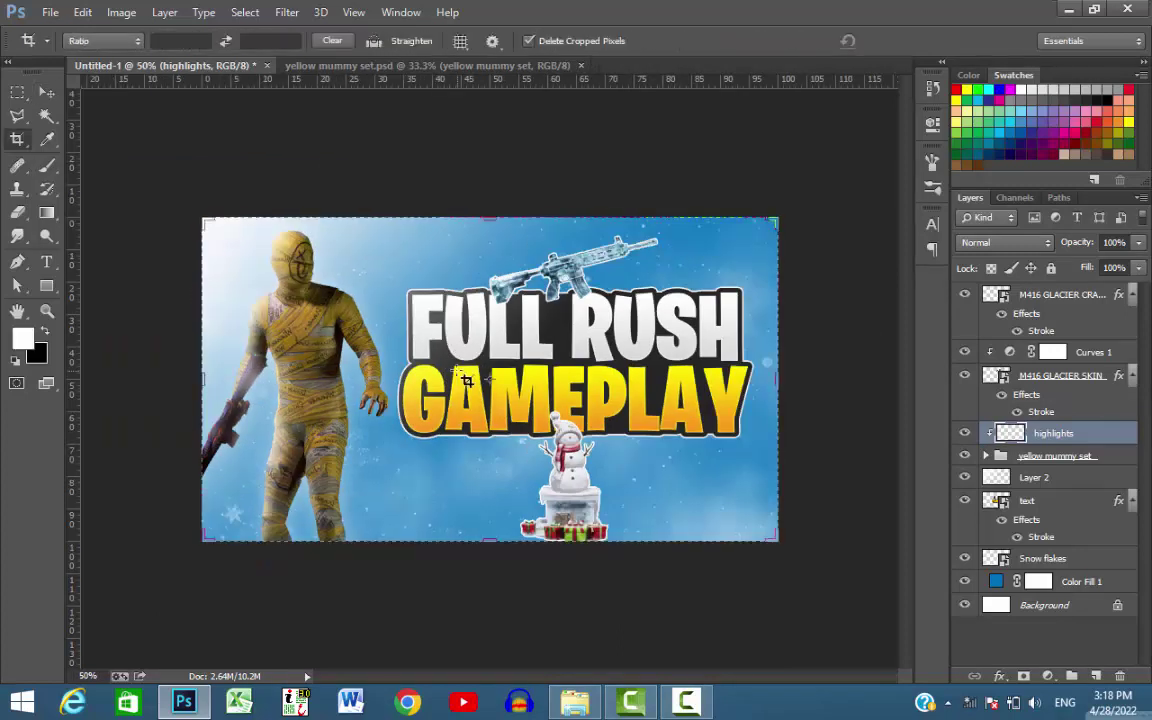
key("v")
key("x")
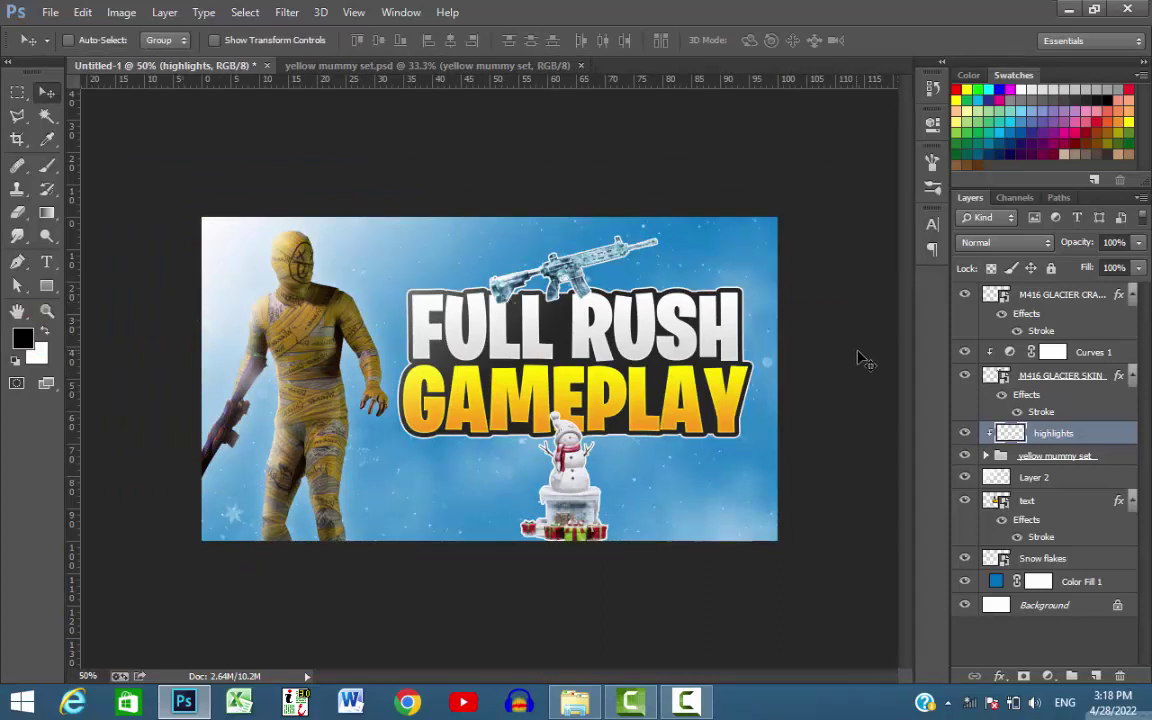
Add a Color Lookup adjustment above the crate layer using the Crisp_Winter.look preset
left_click(1071, 298)
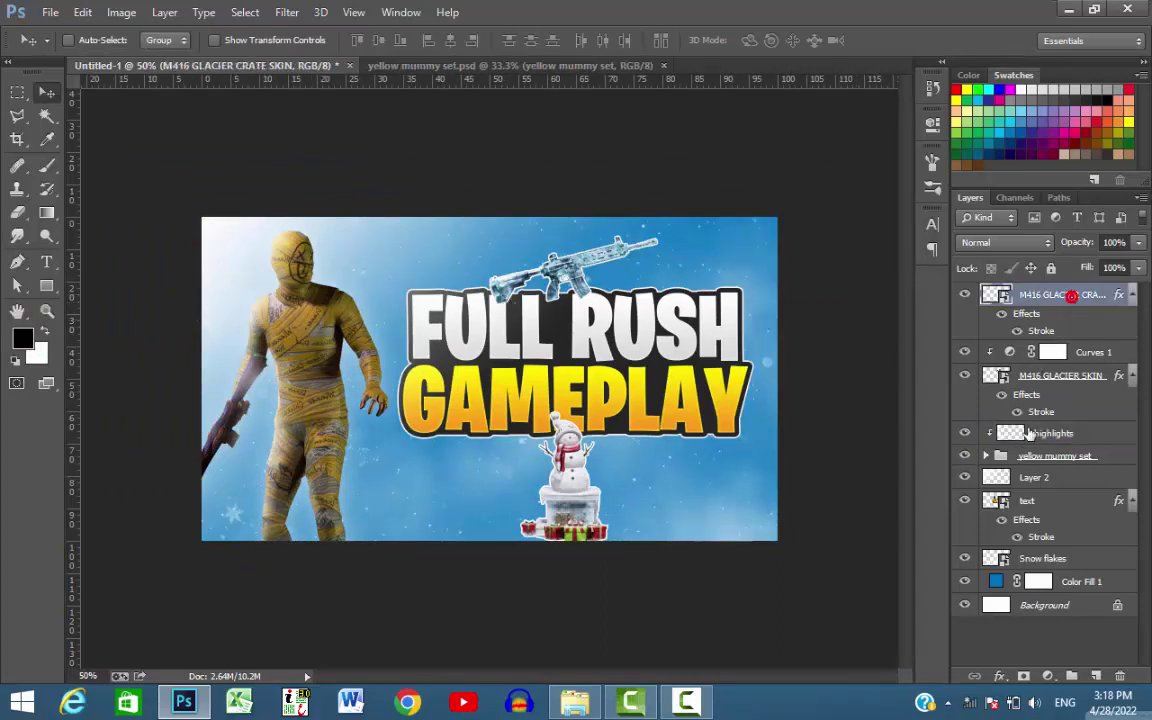
left_click(1053, 677)
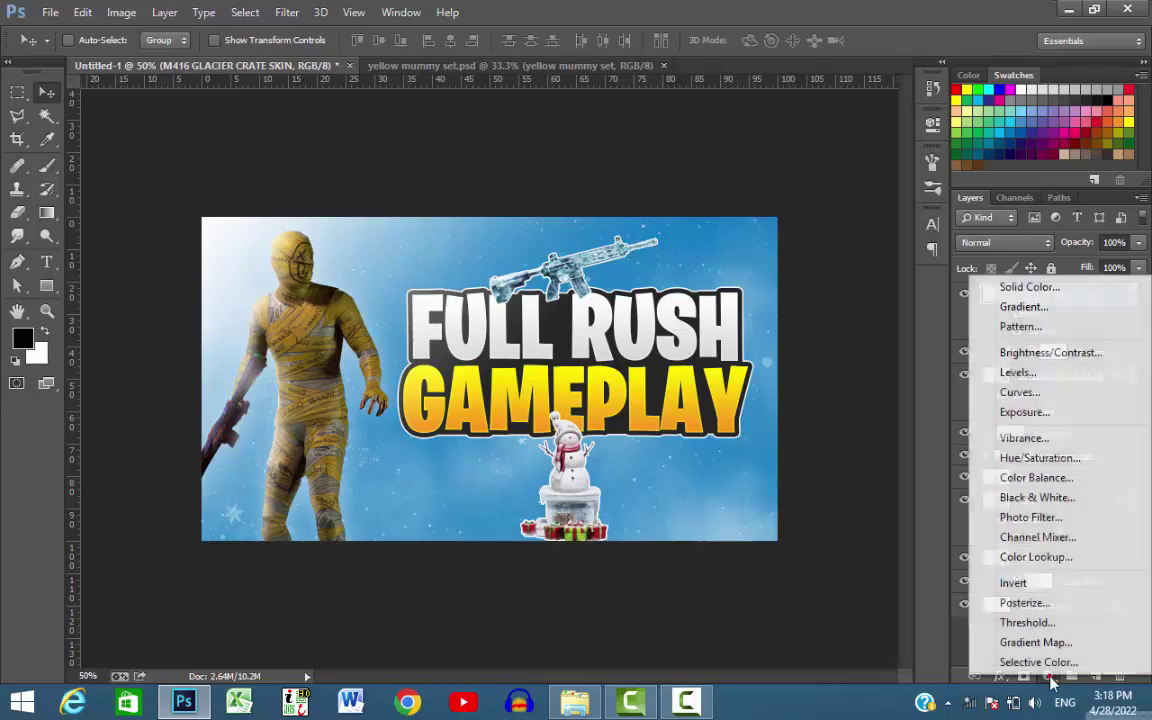
left_click(1015, 557)
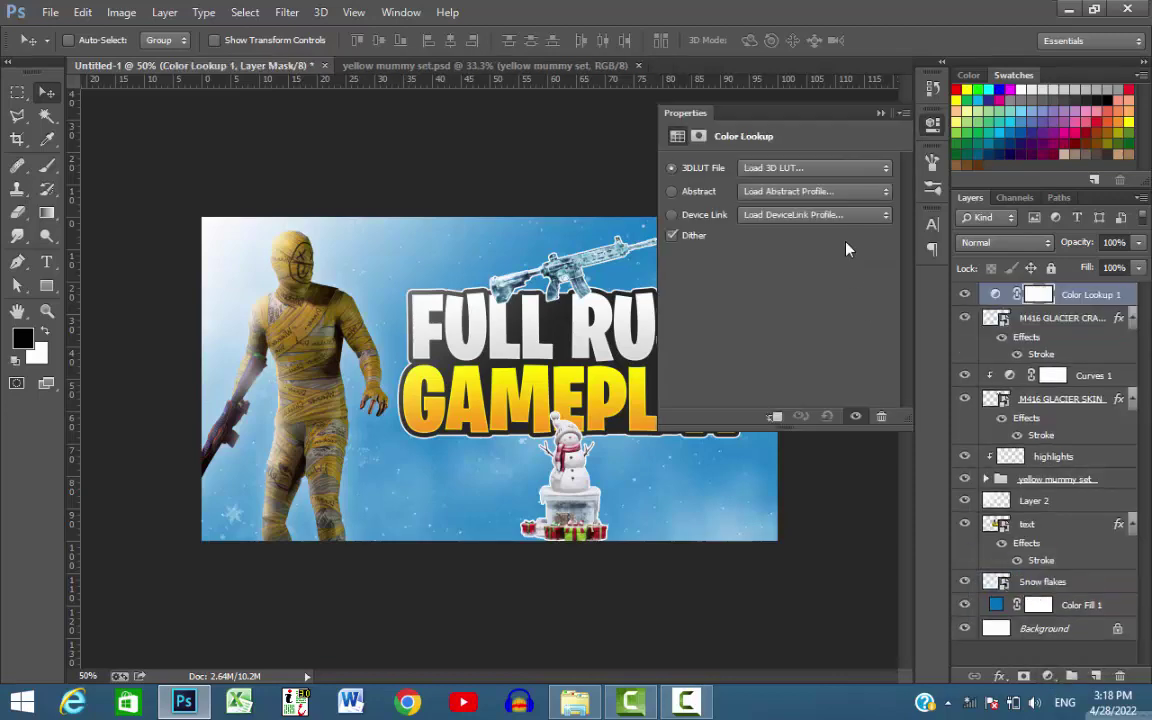
left_click(832, 167)
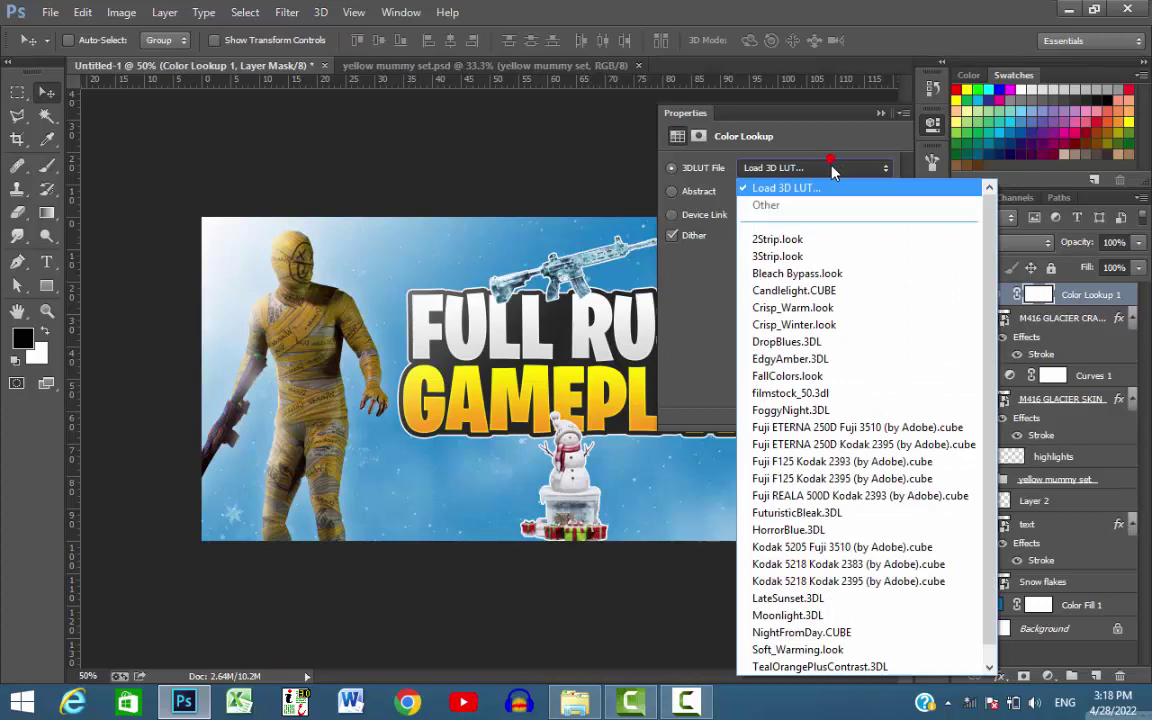
left_click(823, 239)
key("Down")
key("Down")
key("Down")
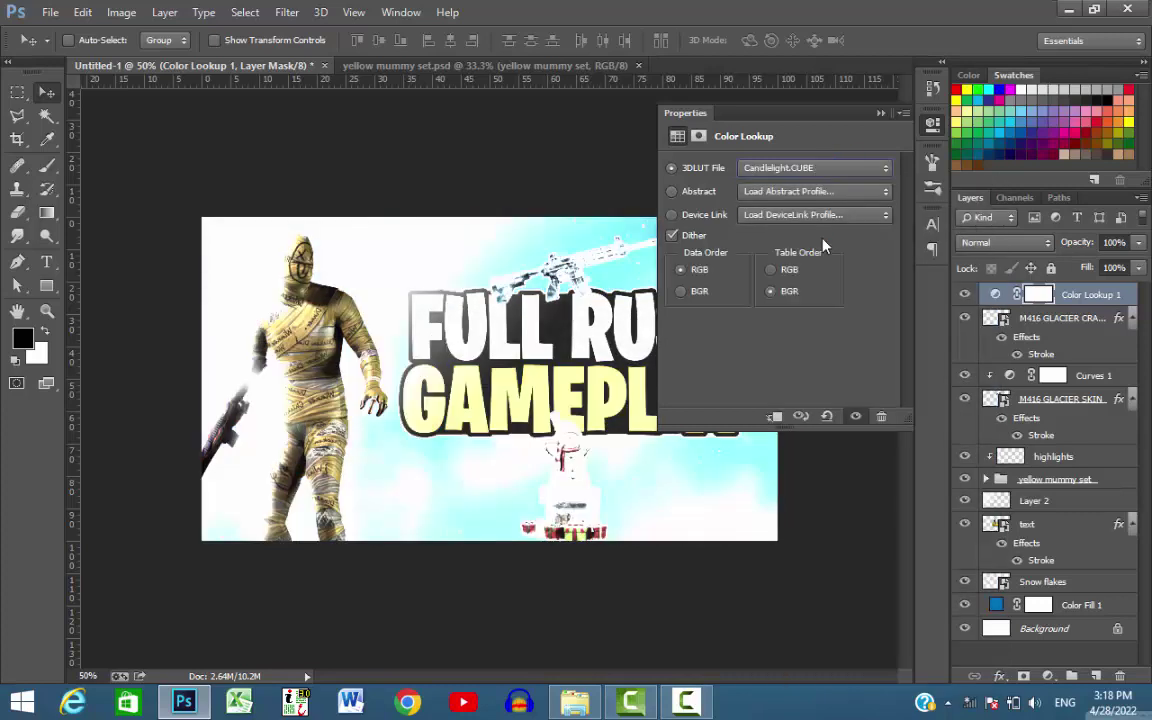
key("Down")
key("Down")
key("Up")
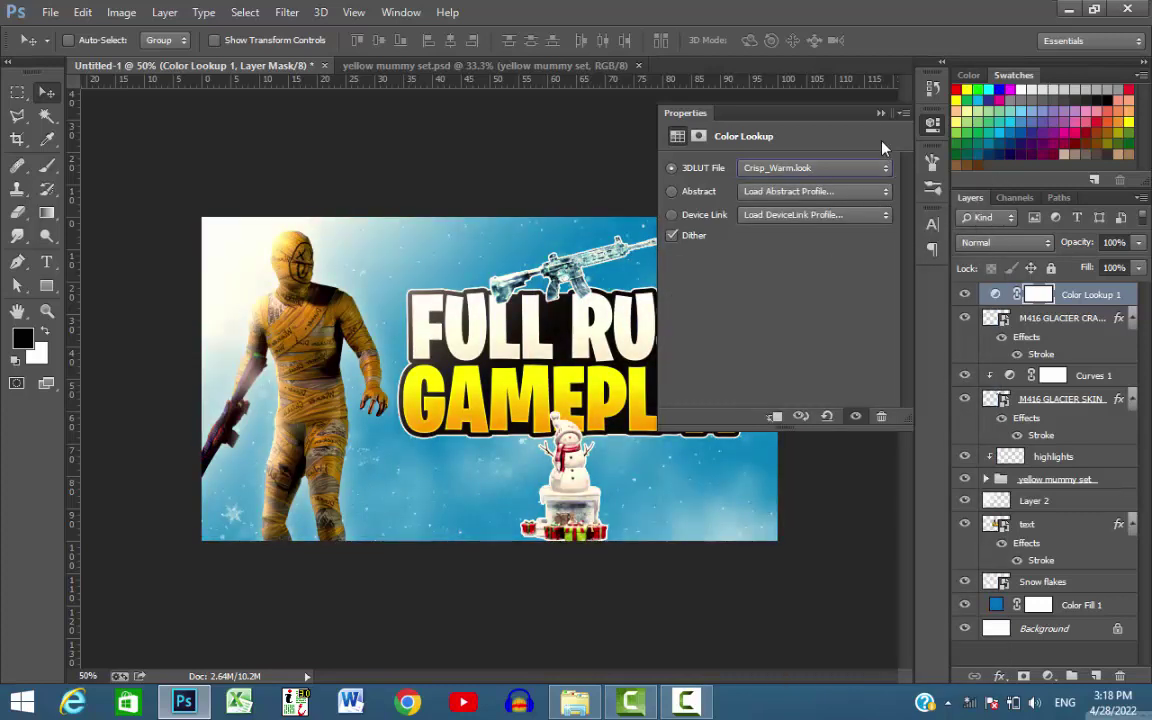
key("Down")
Close Properties and set the Color Lookup 1 layer opacity to 30%
left_click(880, 113)
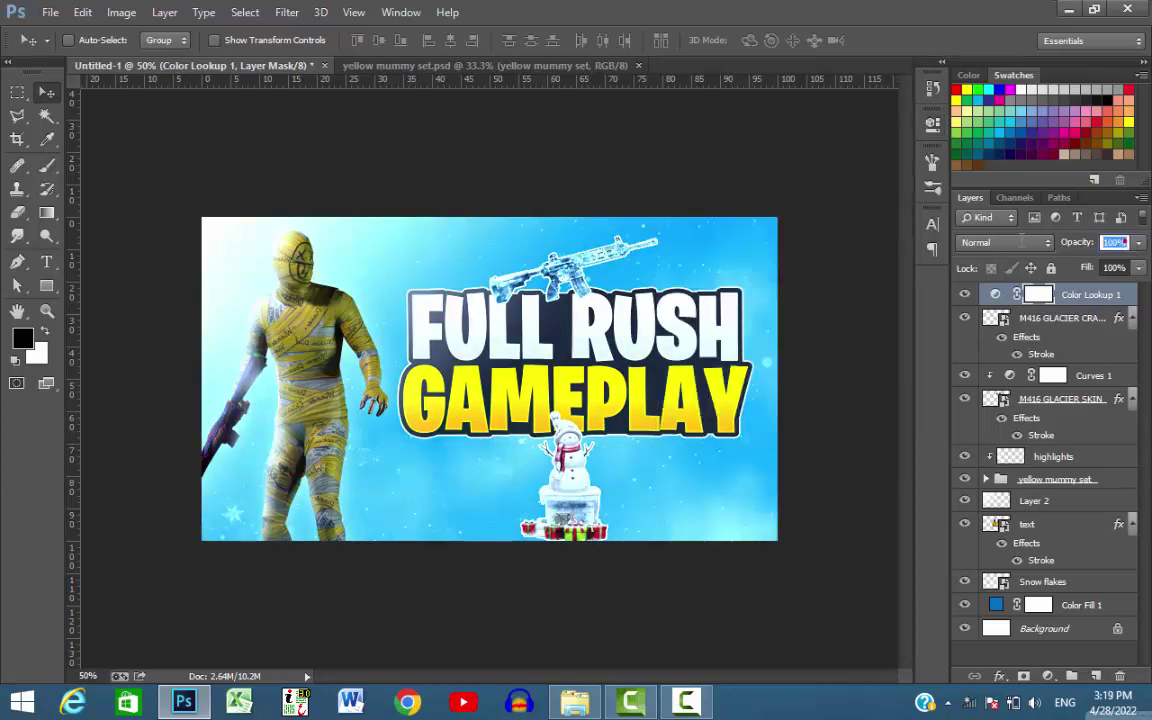
type("0")
key("Return")
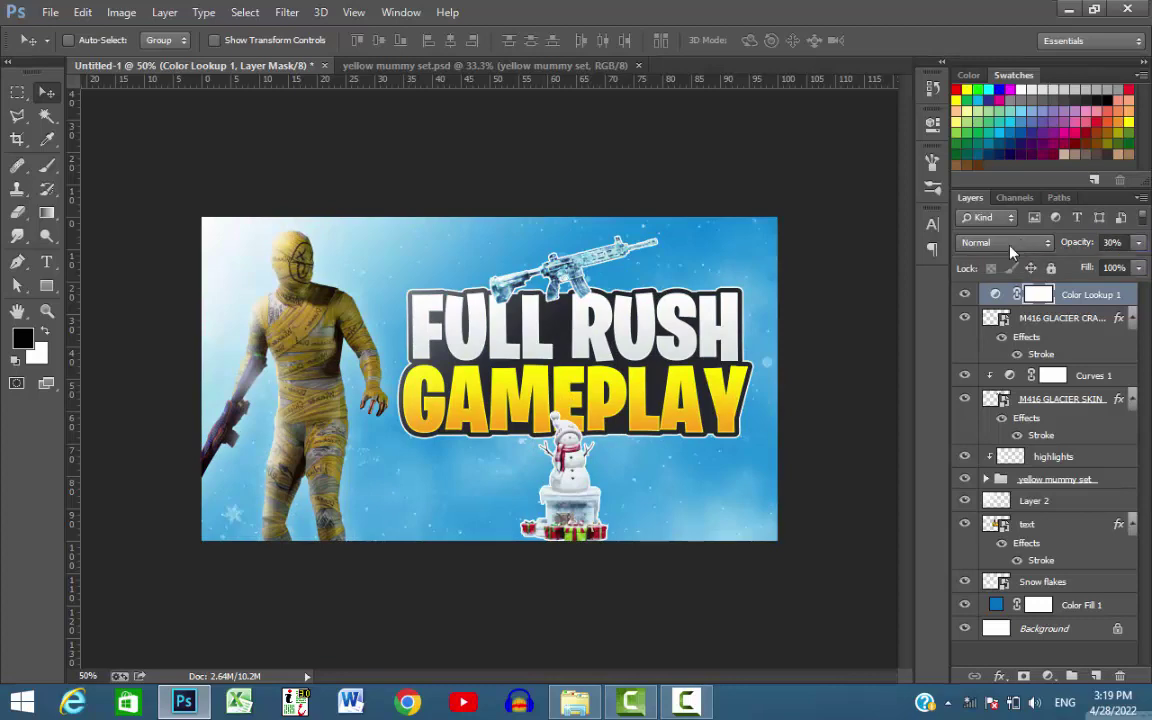
key("ctrl+plus")
key("ctrl+minus")
Search Downloads for 'live', drag Live-PNG-File into the thumbnail and shrink it over GAMEPLAY
left_click(1068, 10)
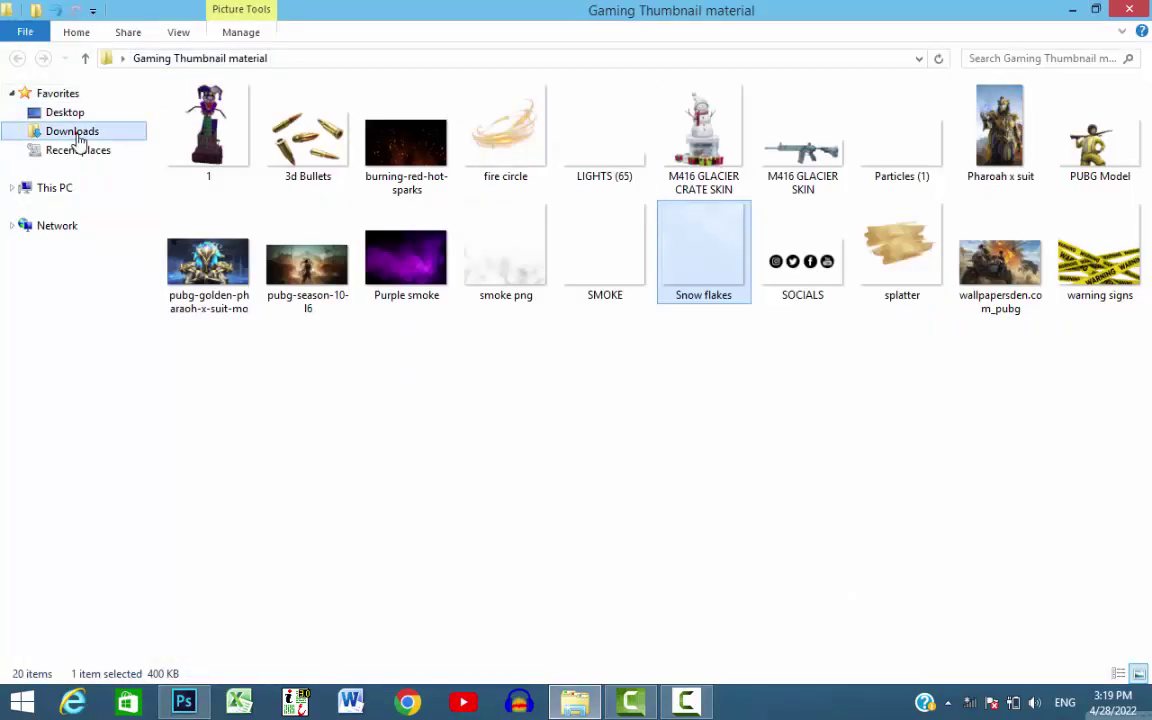
left_click(75, 133)
left_click(1056, 55)
type("live")
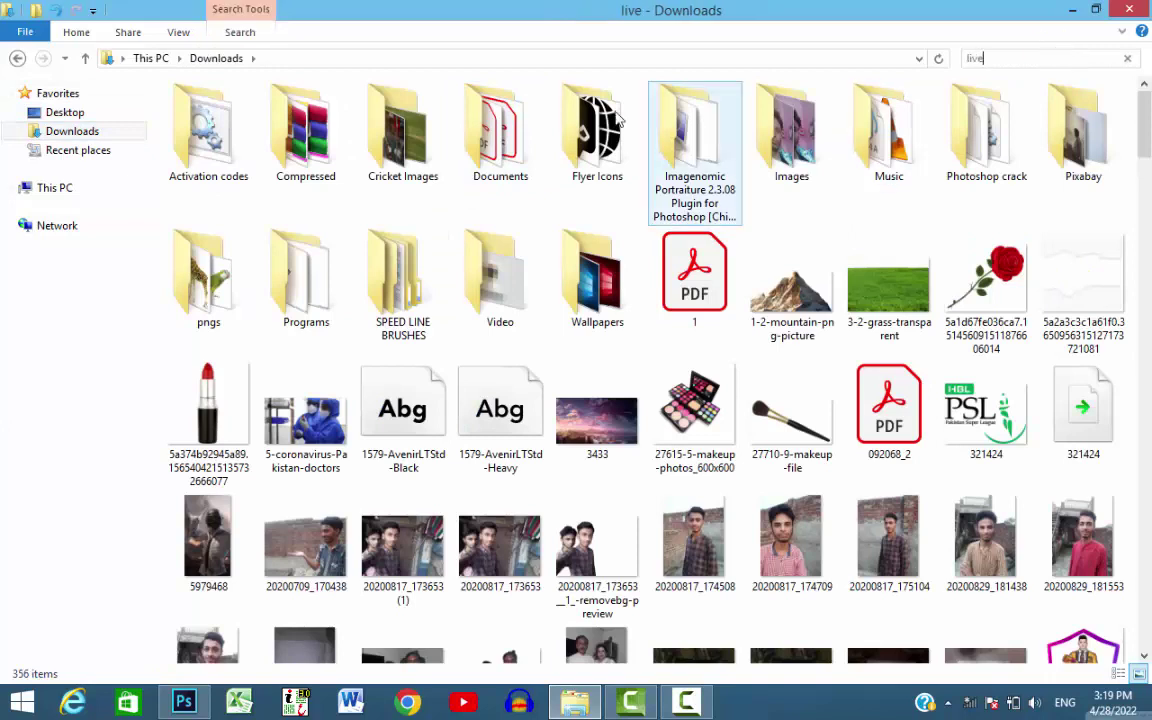
left_click(418, 165)
mouse_move(418, 185)
left_mouse_down()
mouse_move(183, 708)
mouse_move(685, 287)
left_mouse_up()
left_click_drag(209, 495, 474, 428)
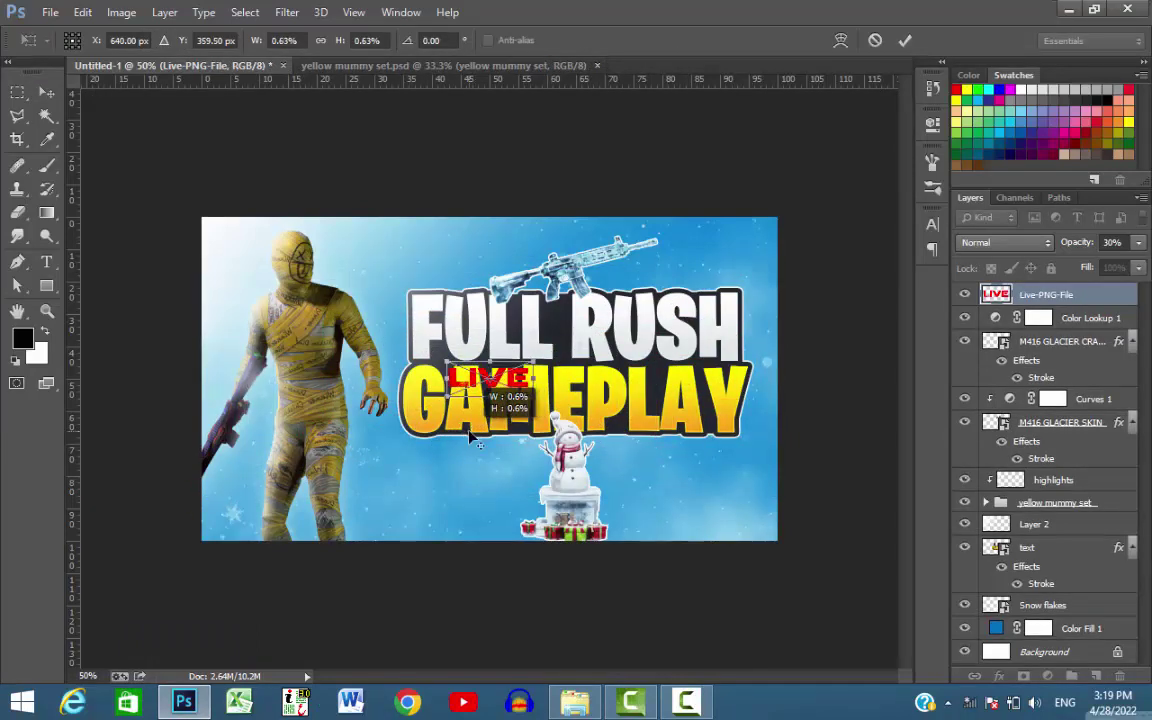
Commit the LIVE badge, move it to the top-right corner, and scale it slightly smaller
key("Return")
left_click_drag(507, 407, 740, 258)
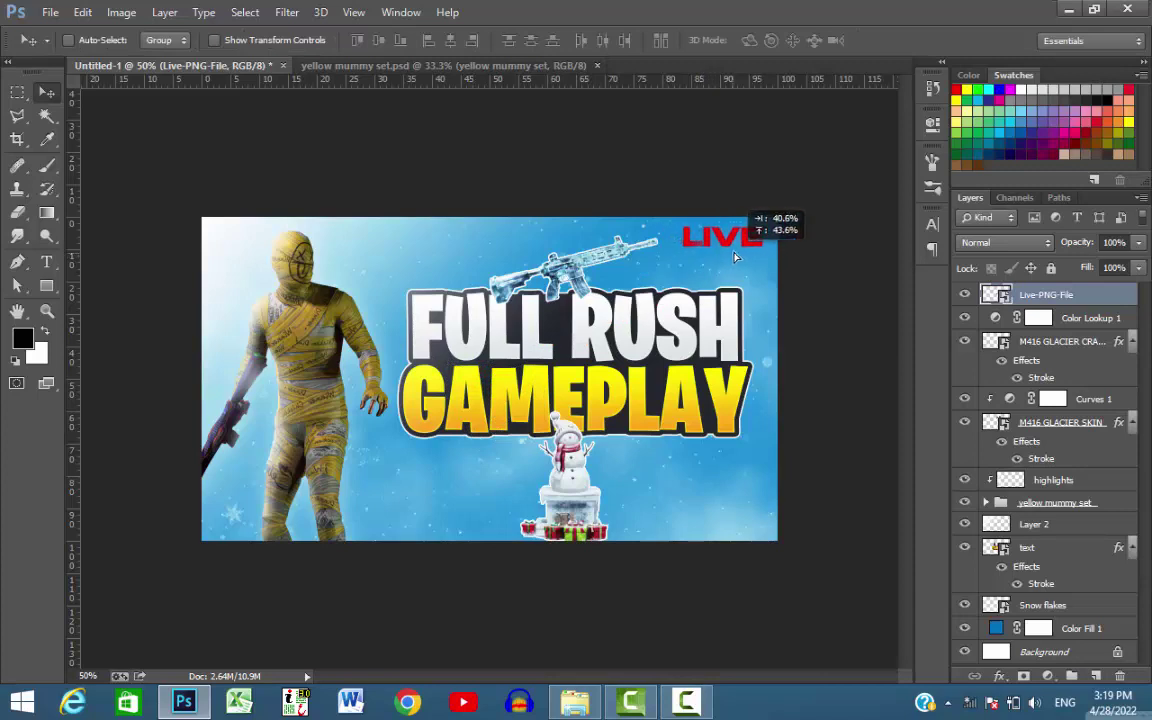
key("ctrl+r")
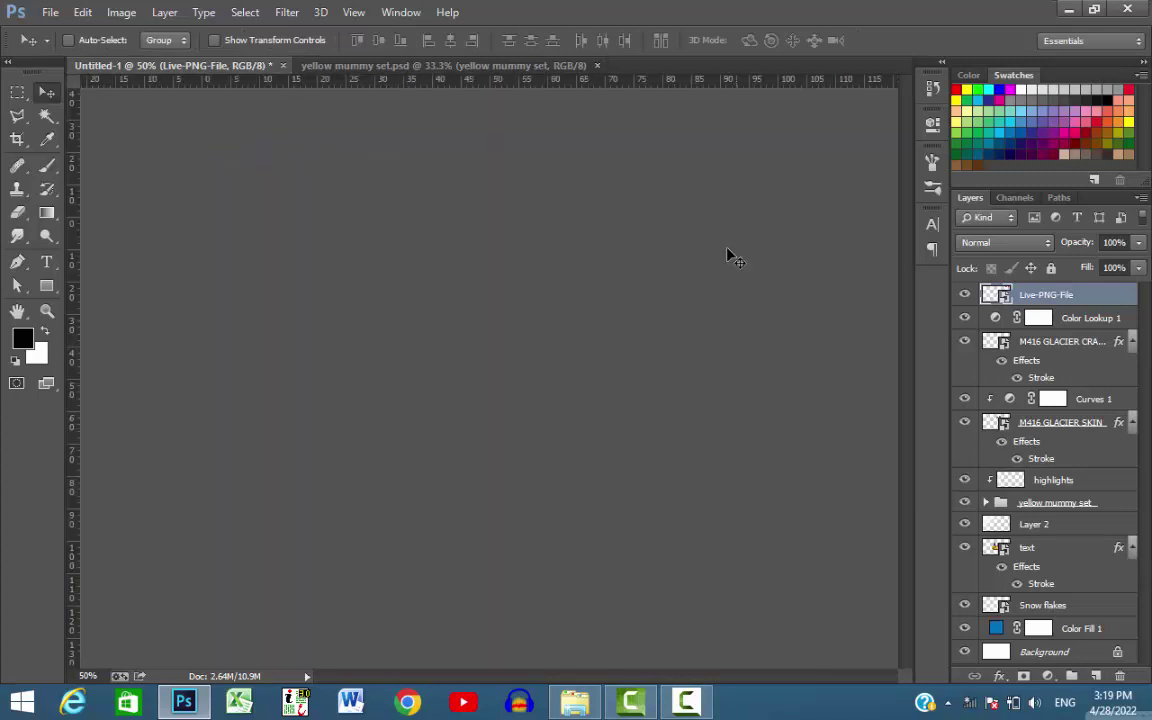
key("ctrl+t")
left_click_drag(685, 250, 703, 240)
key("Return")
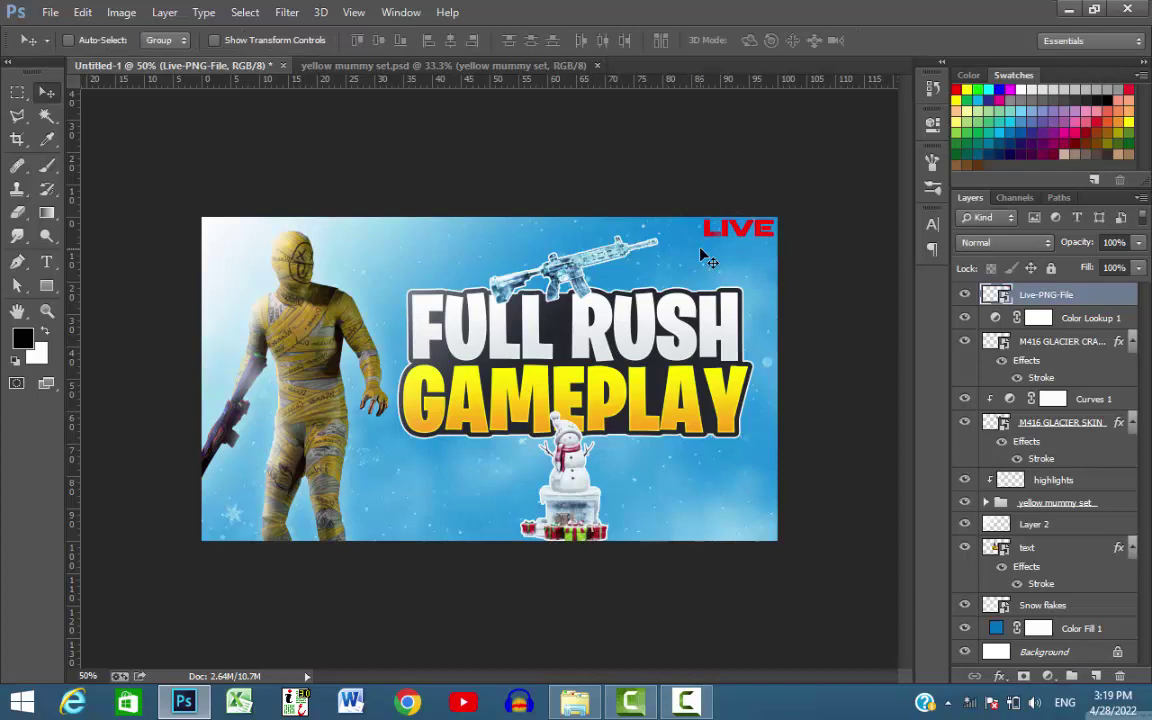
key("ctrl+plus")
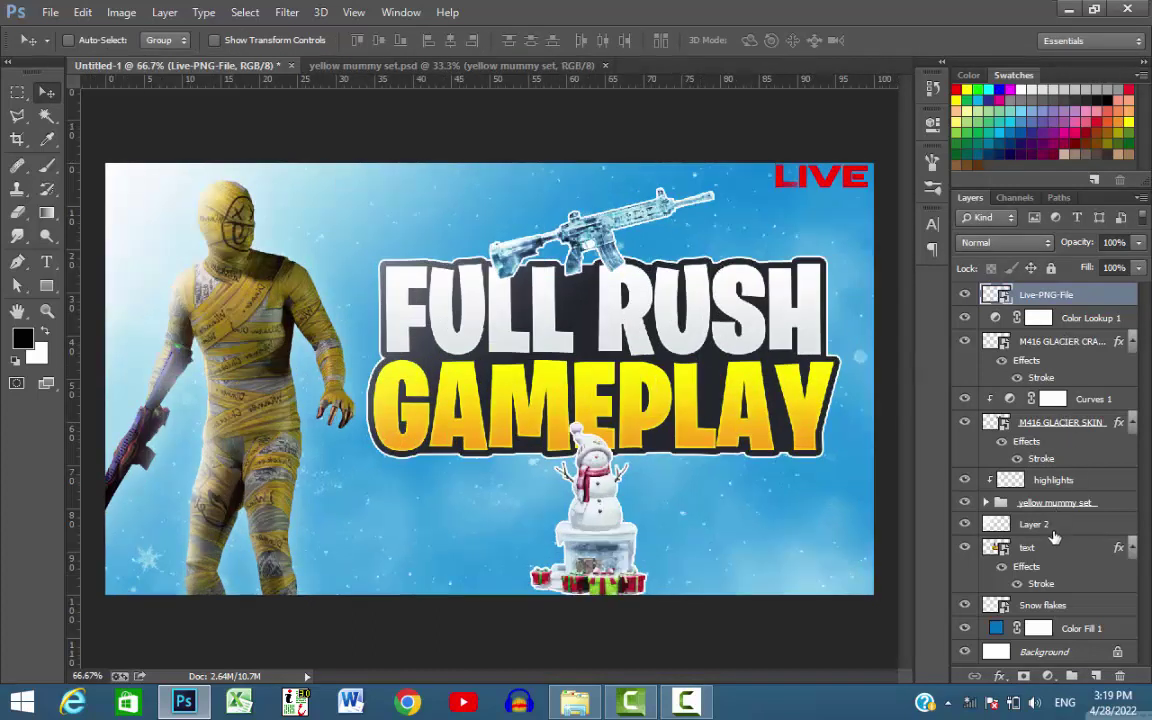
Add a new Layer 3 and position it just above the Snow flakes layer
left_click(1045, 550)
left_click(1095, 679)
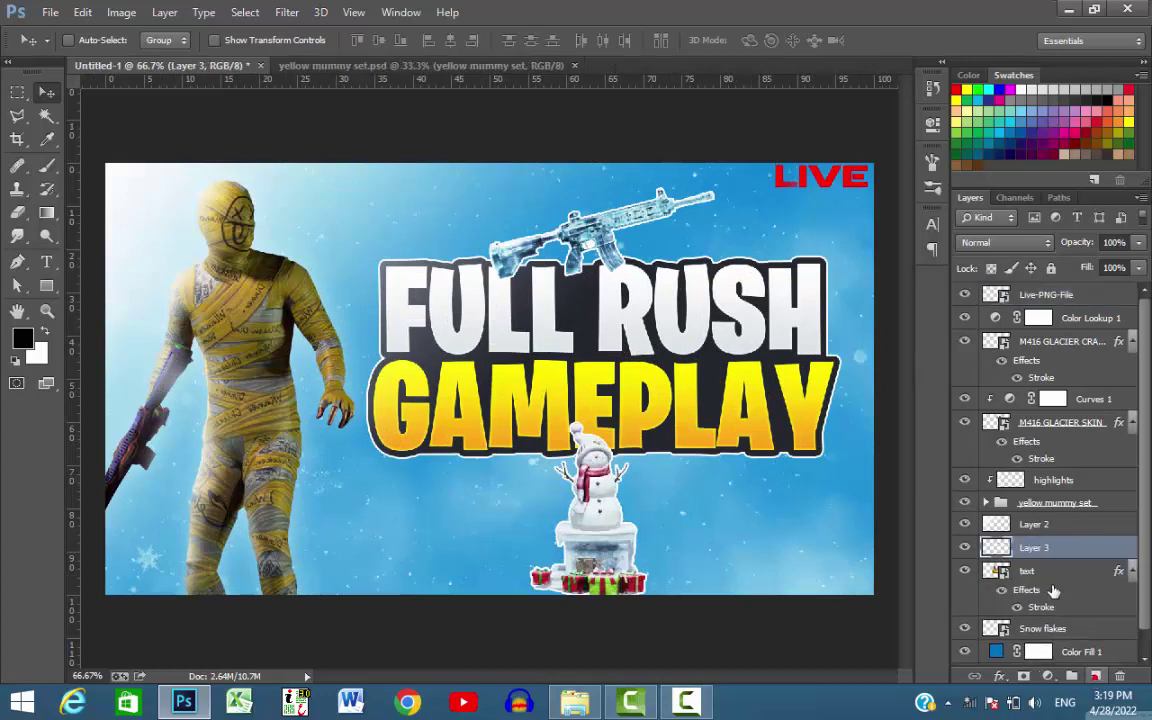
left_click_drag(1045, 557, 1052, 613)
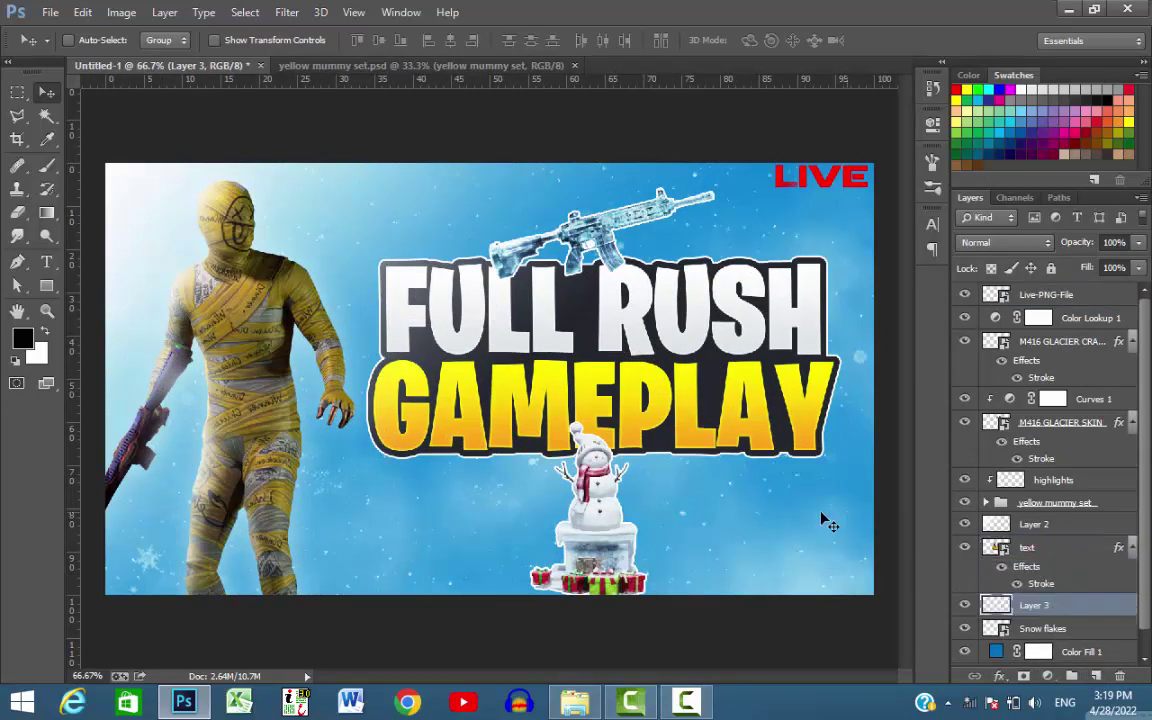
Paint two soft white light dabs behind the title with a 623 px brush
key("b")
key("x")
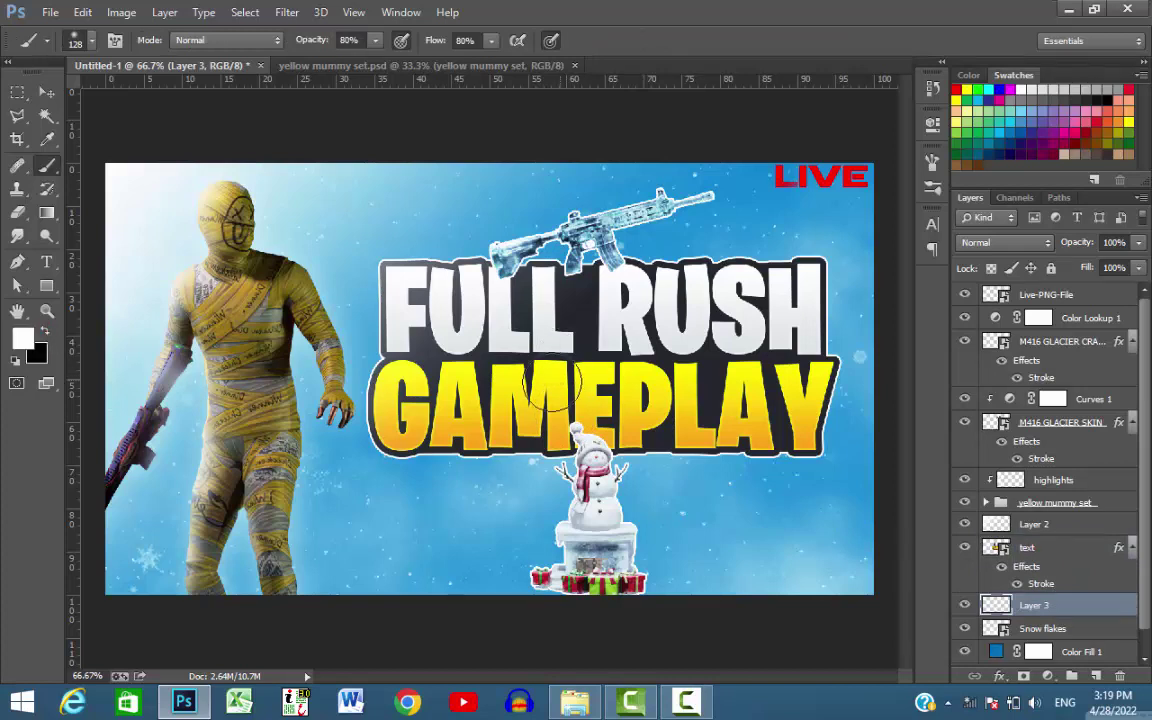
left_click_drag(553, 383, 654, 365)
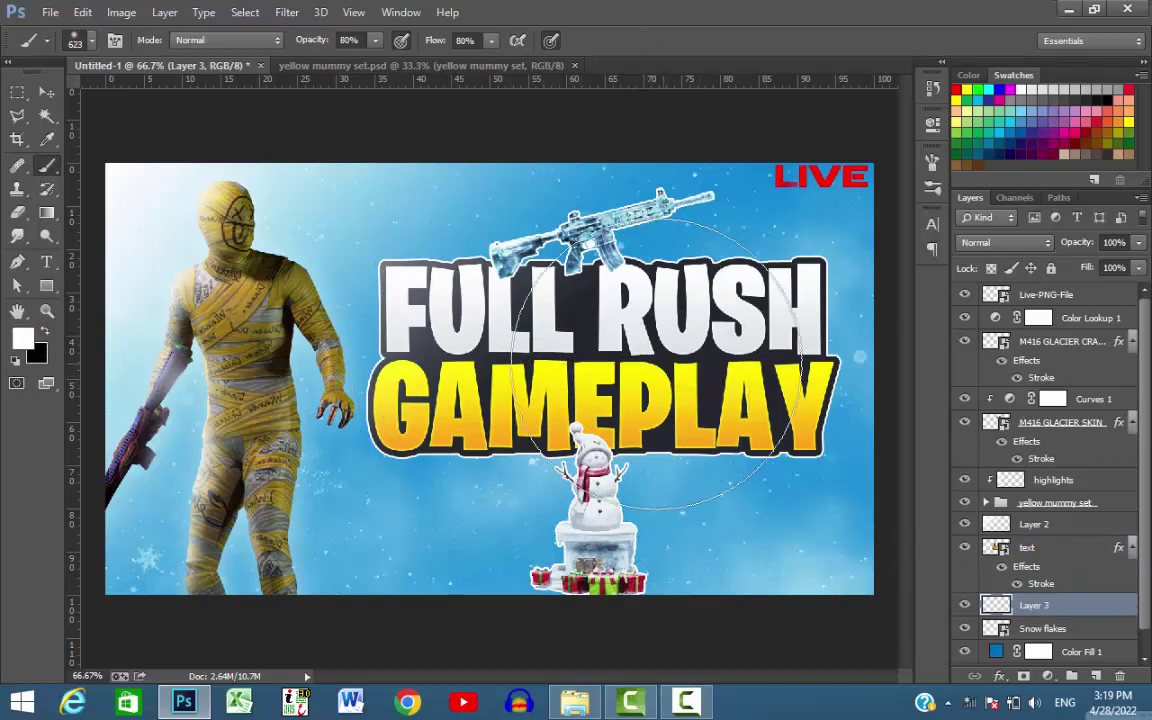
left_click(600, 350)
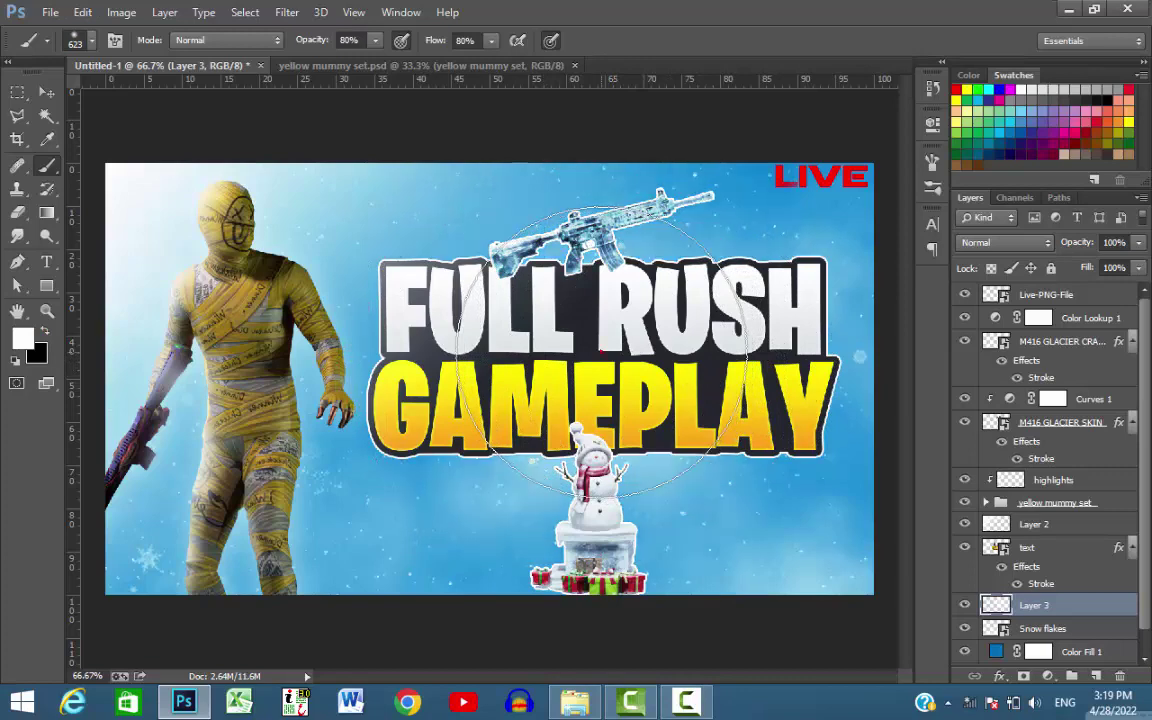
left_click(600, 350)
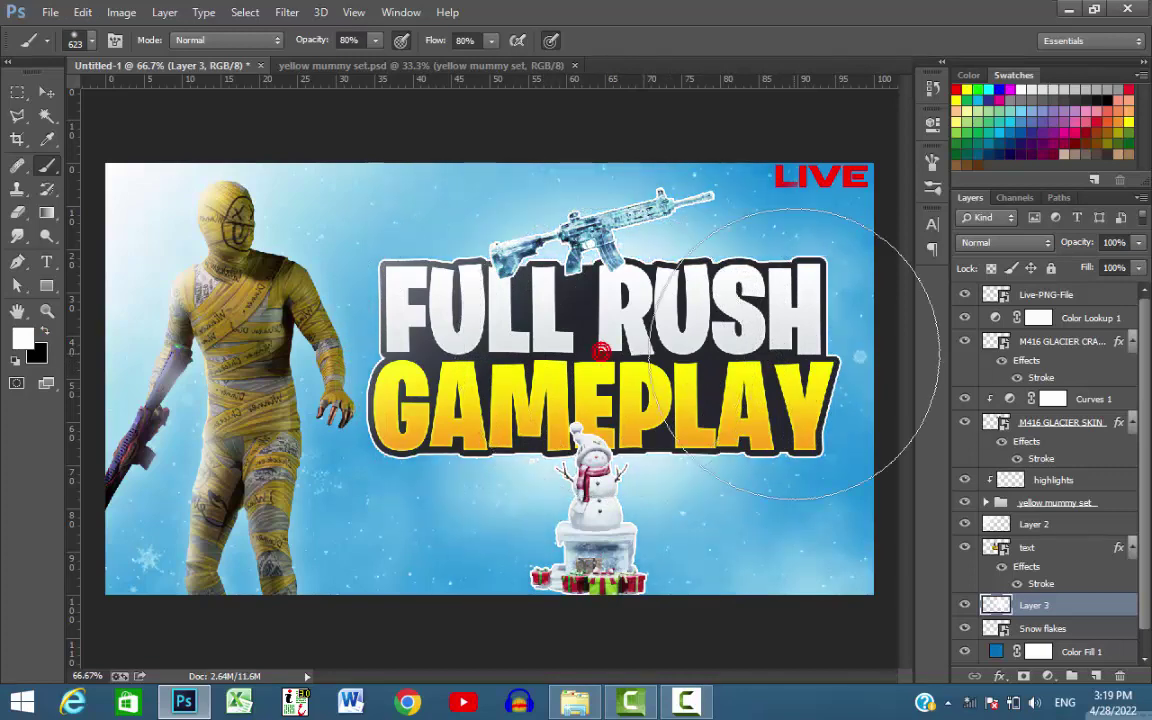
key("v")
scroll(691, 357, "up", 1)
scroll(691, 357, "down", 1)
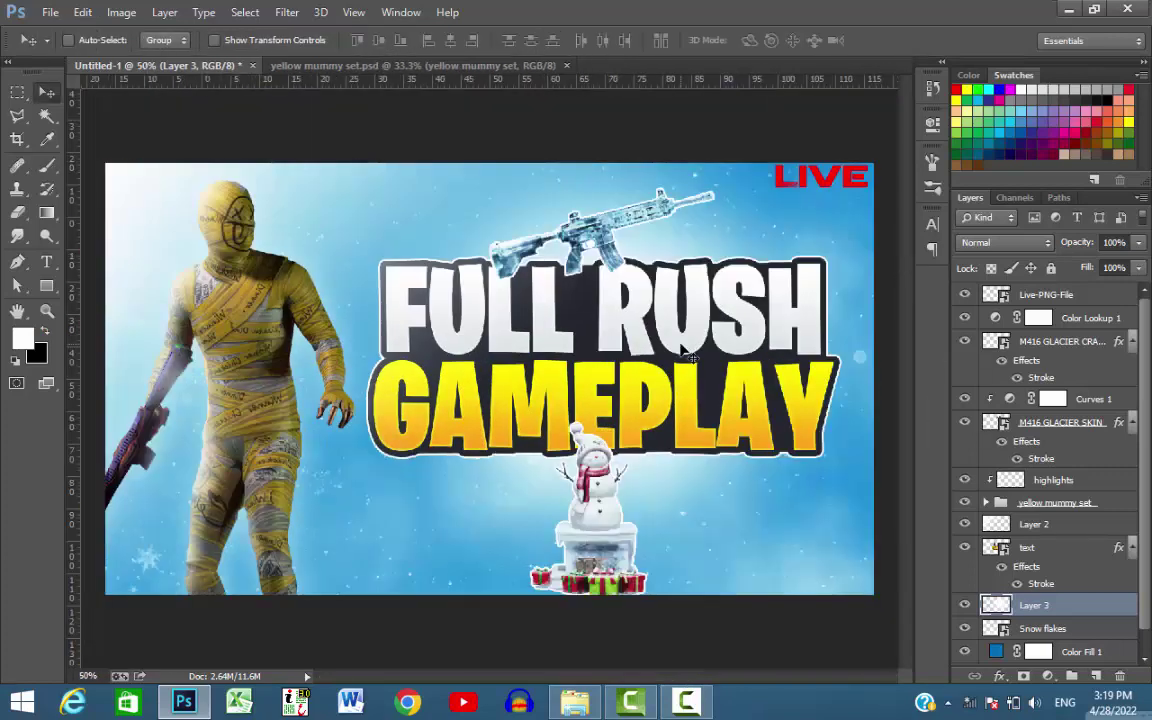
scroll(688, 355, "down", 1)
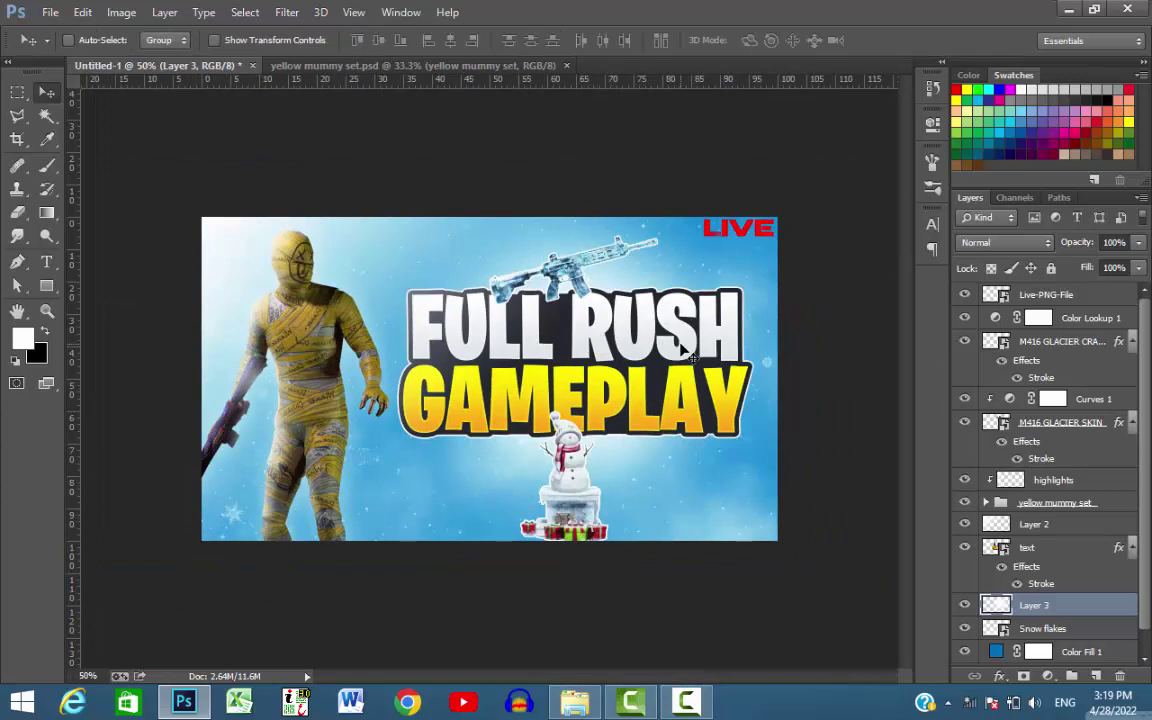
Add a new layer clipped to the title text and name it 'text glows'
left_click(1043, 543)
left_click(1094, 675)
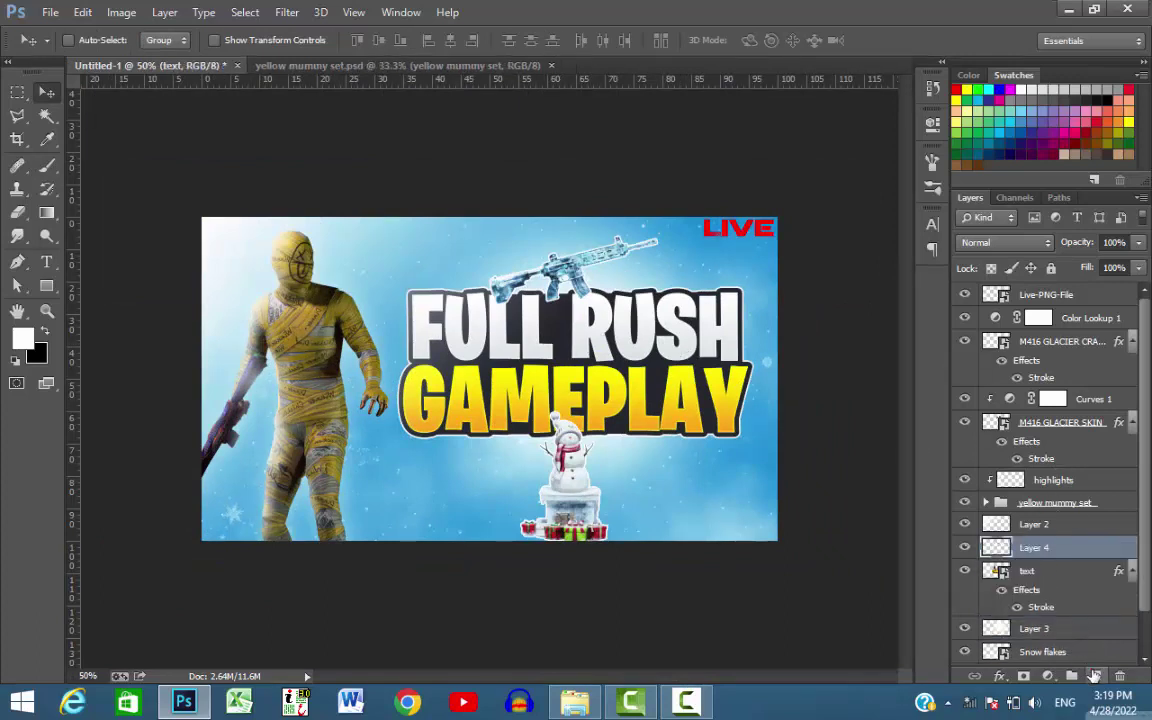
left_click(1052, 555, "alt")
double_click(1050, 548)
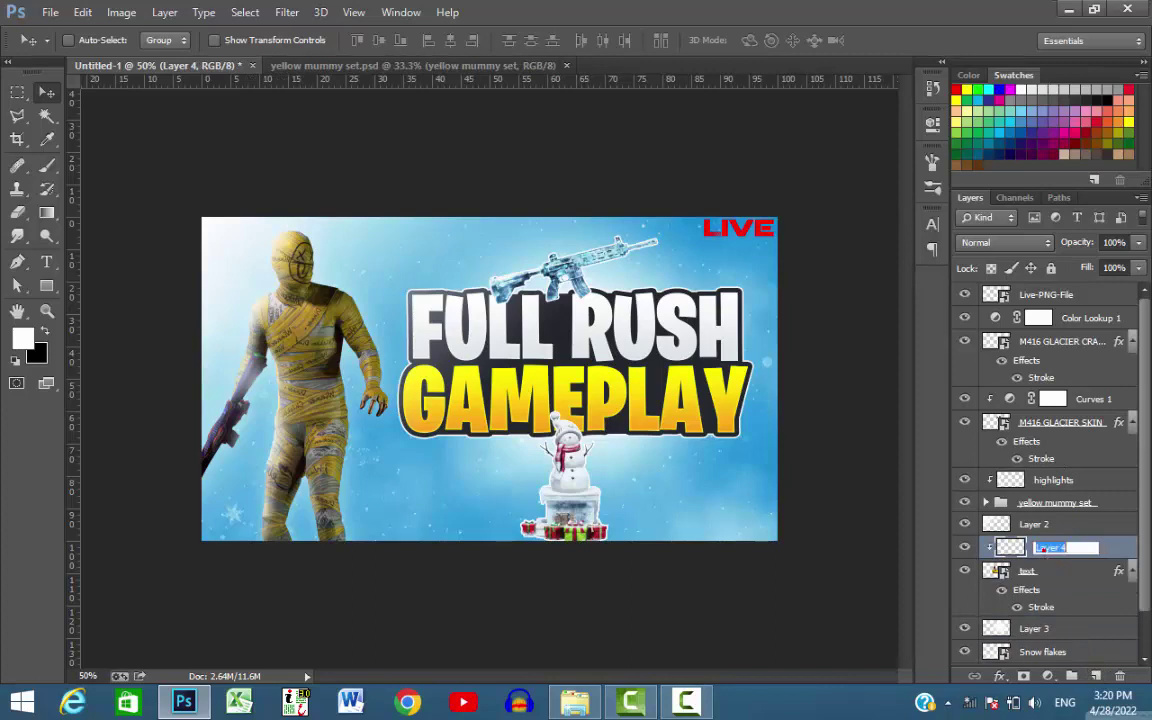
type("text glows")
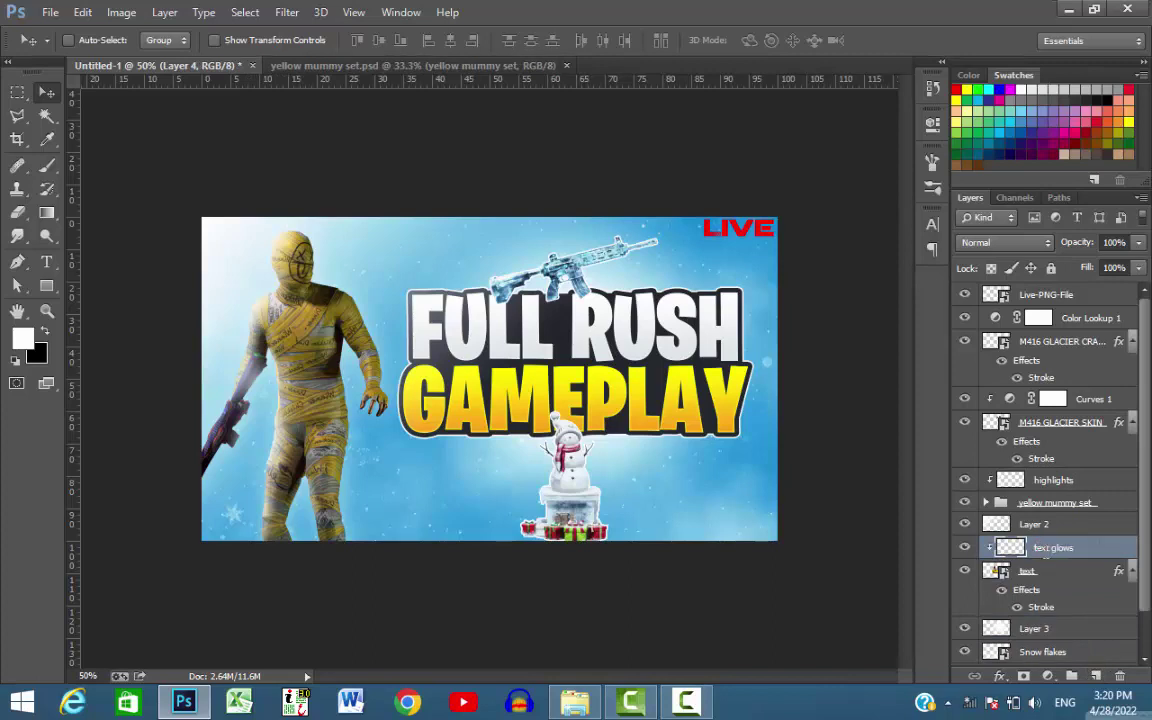
key("Return")
Paint a soft white glow across RUSH with a roughly 220 px brush
key("b")
left_click_drag(486, 336, 440, 336)
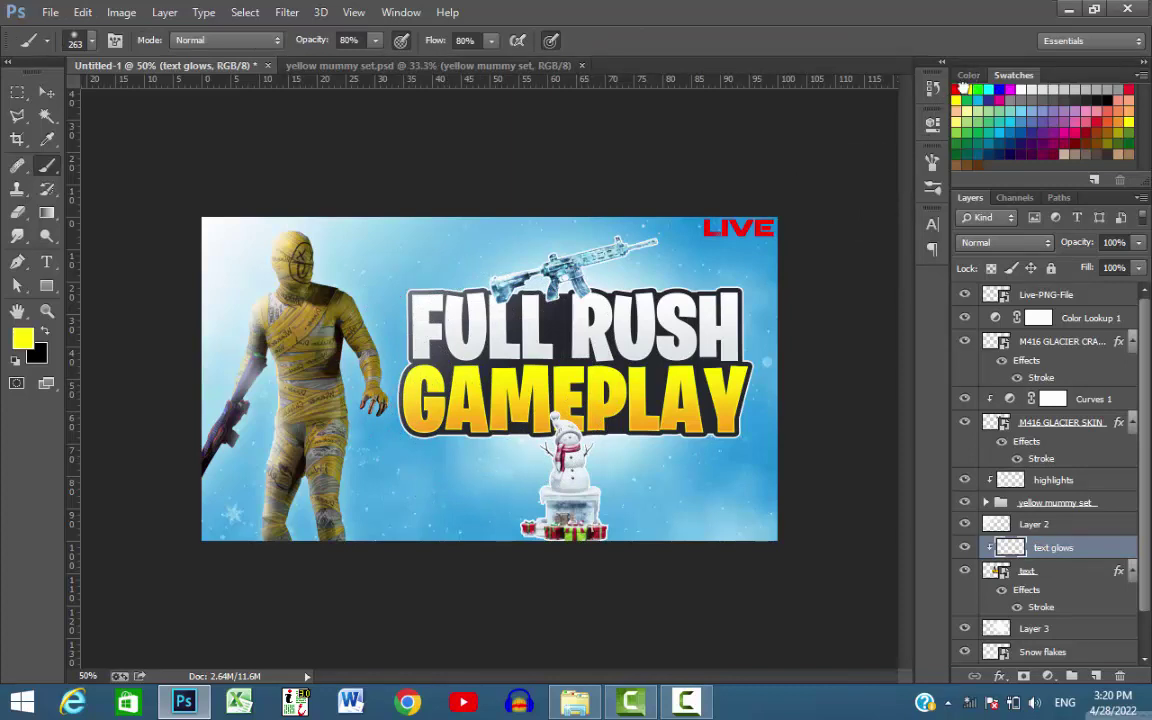
mouse_move(495, 400)
left_mouse_down()
mouse_move(478, 407)
mouse_move(652, 388)
left_mouse_up()
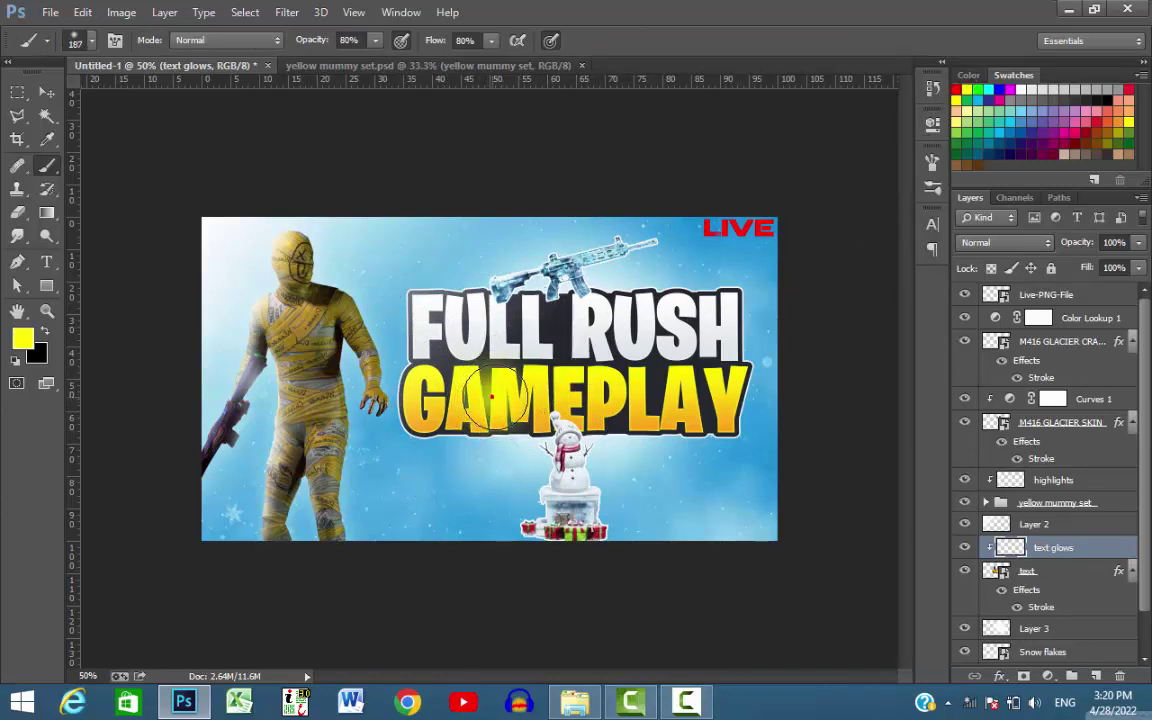
key("x")
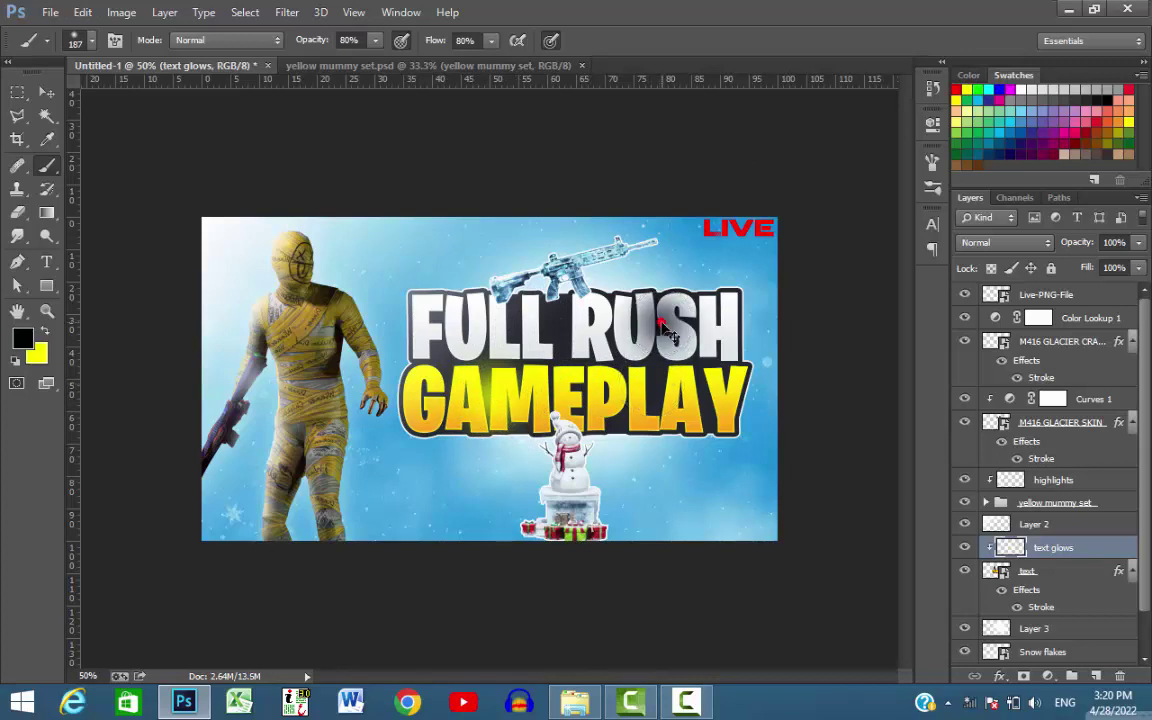
key("d")
key("x")
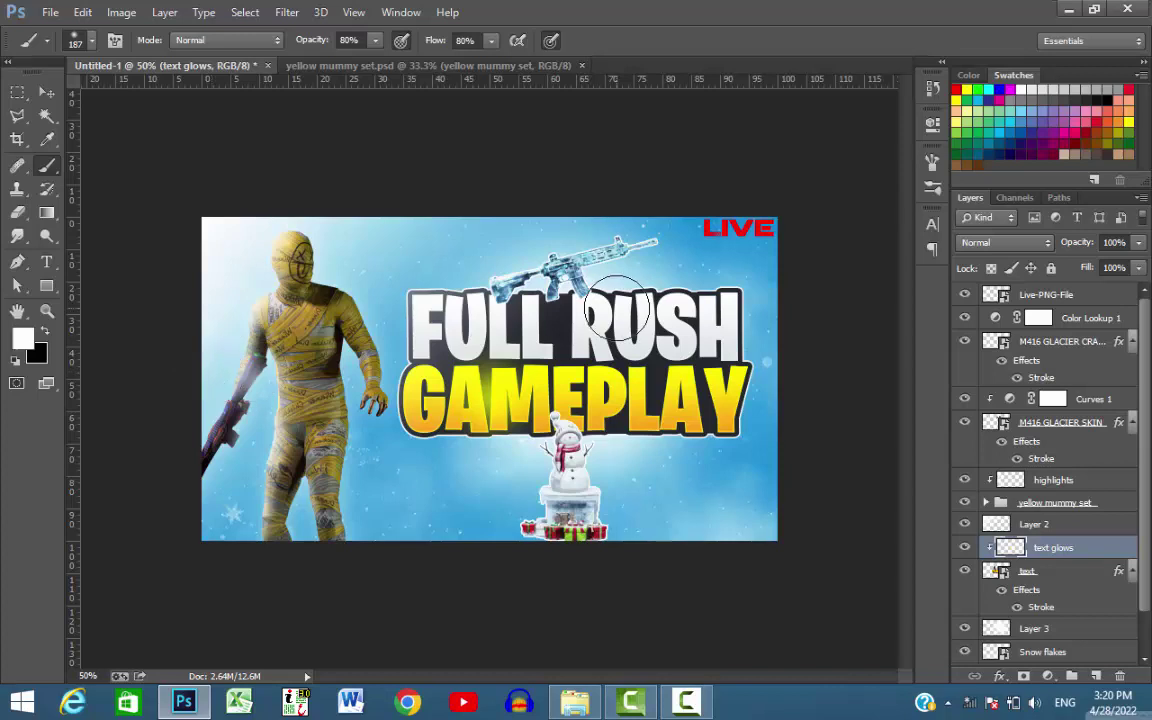
left_click_drag(595, 310, 667, 364)
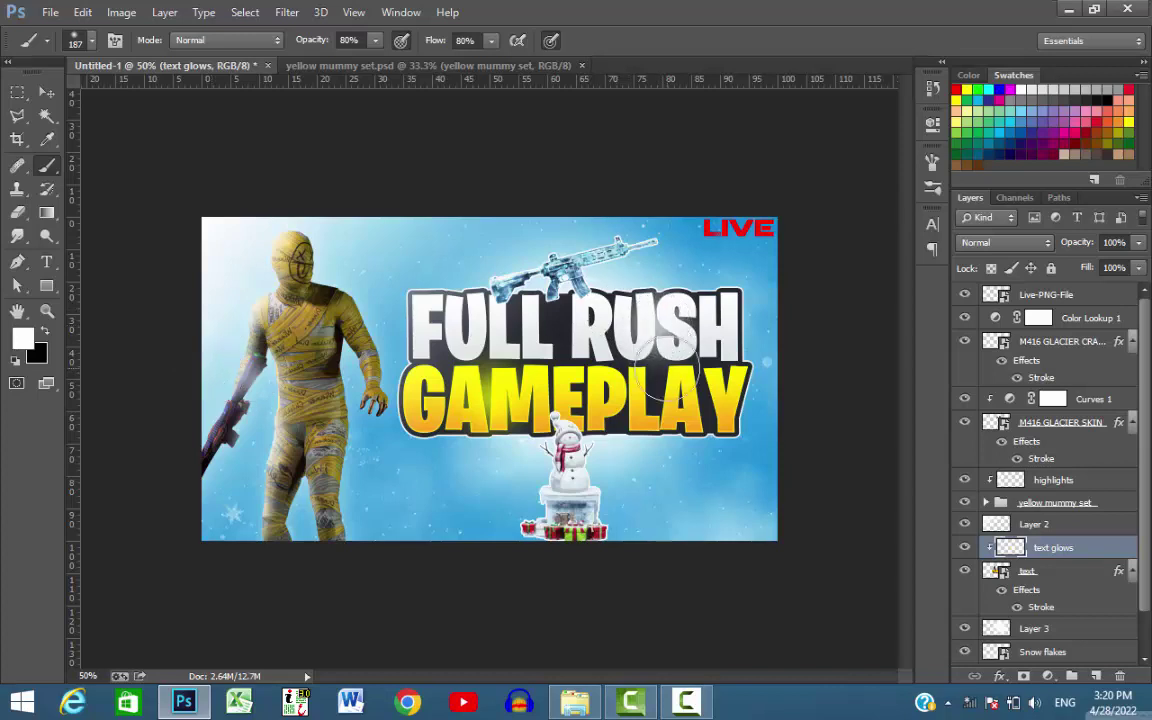
key("x")
key("v")
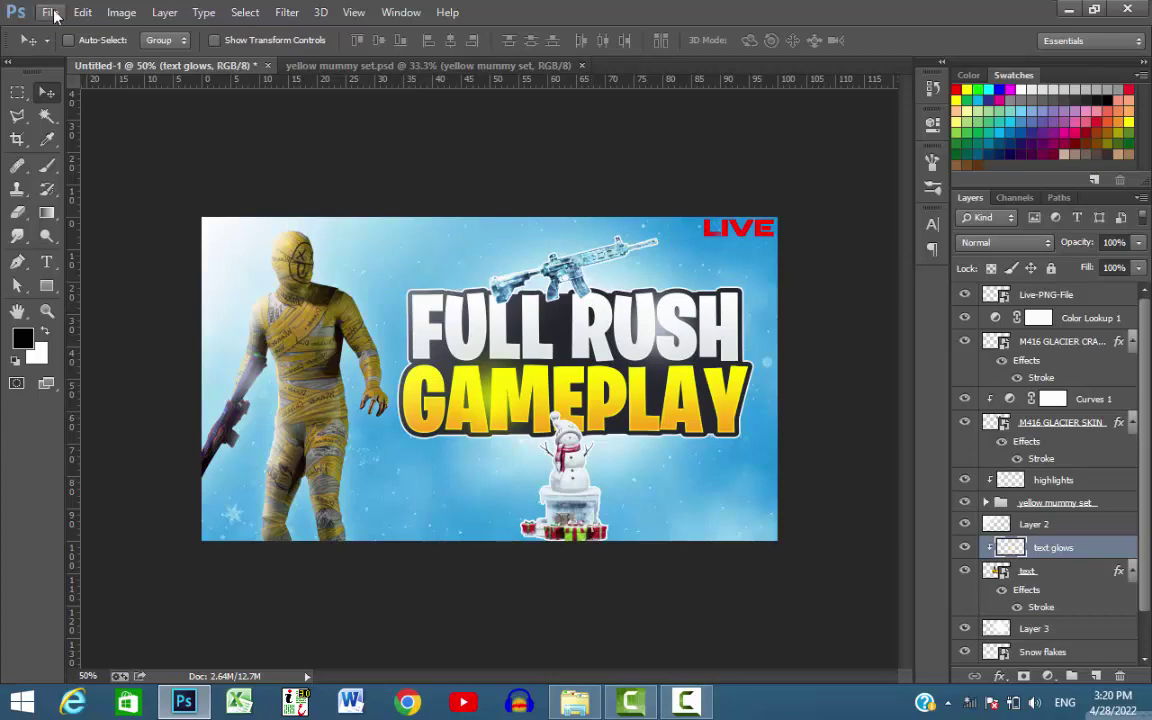
key("ctrl+plus")
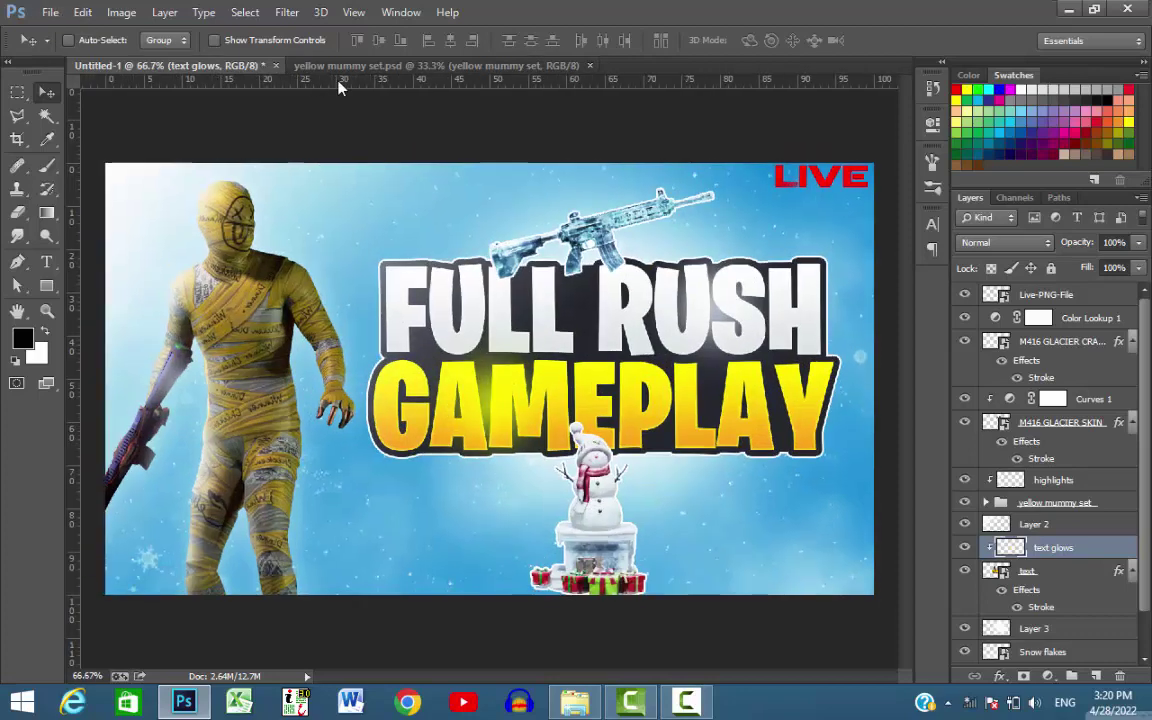
Save the thumbnail to the Desktop as JPEG 'Gaming thumbnail' at maximum quality 12
left_click(49, 12)
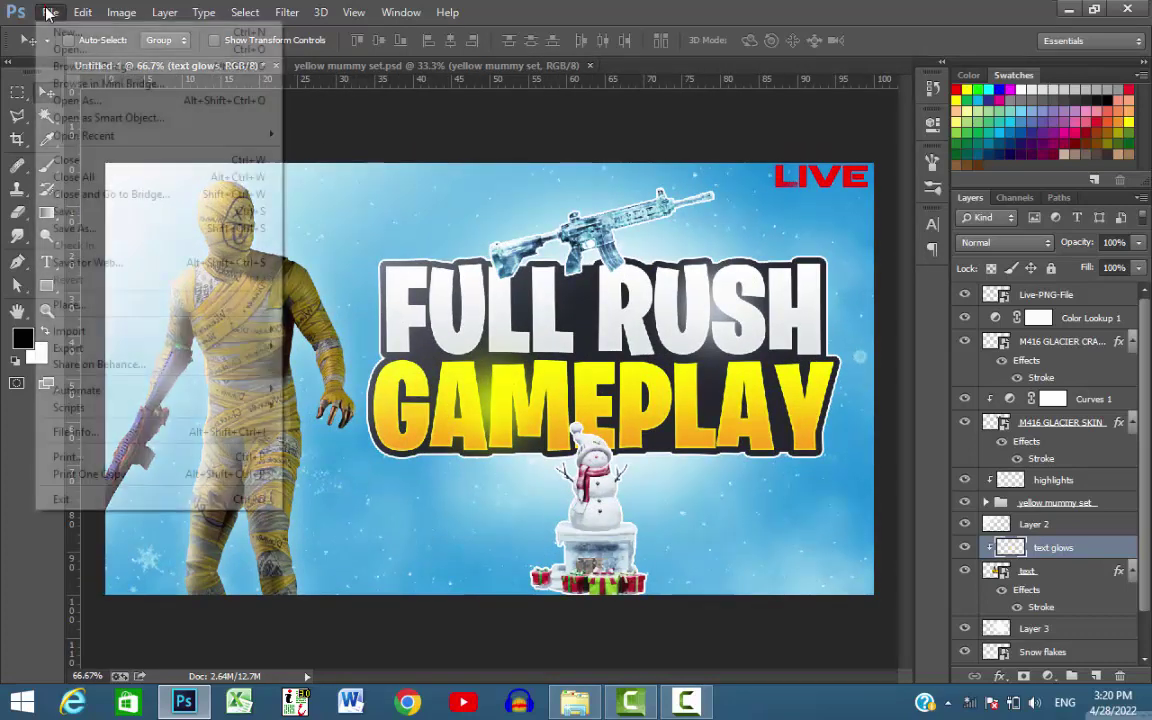
left_click(136, 230)
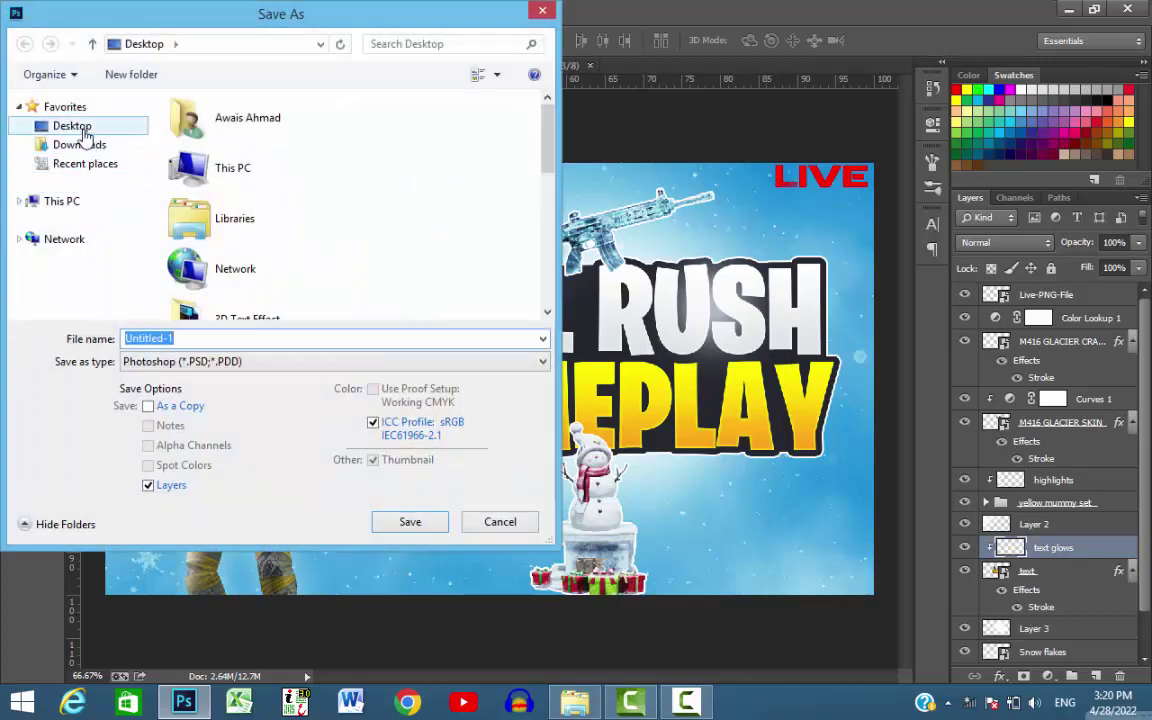
left_click(78, 125)
left_click(210, 361)
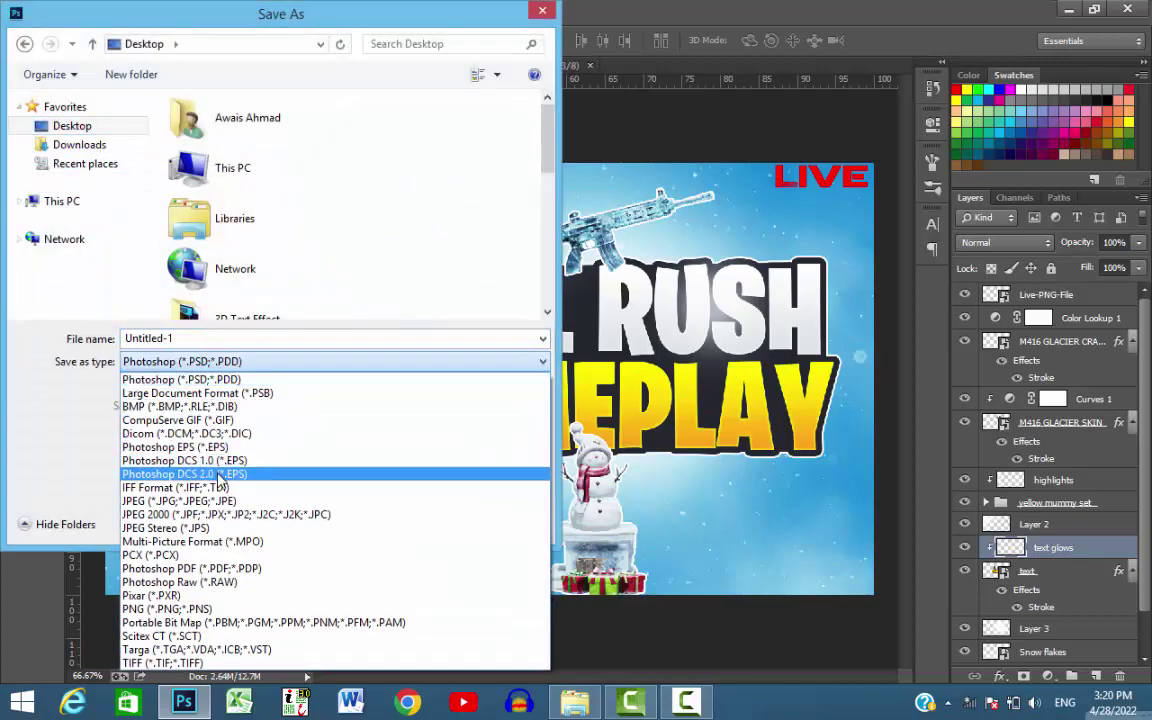
left_click(229, 501)
double_click(239, 339)
type("t")
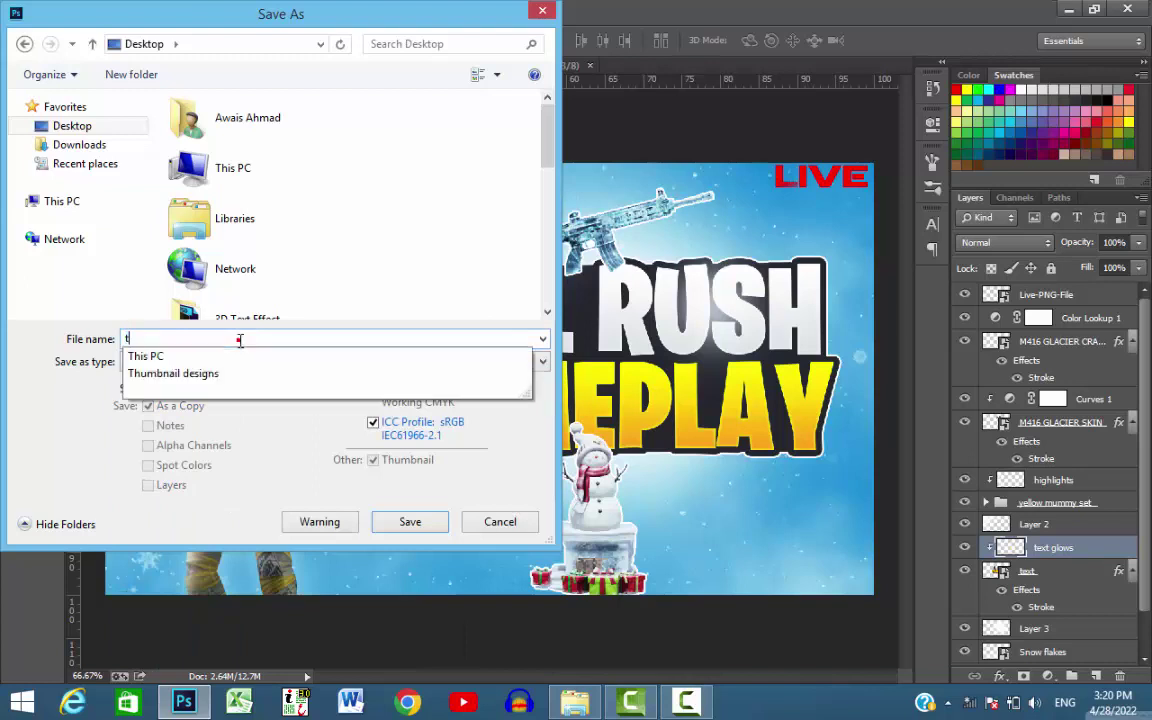
type("u")
key("BackSpace")
key("BackSpace")
key("BackSpace")
type("Ga")
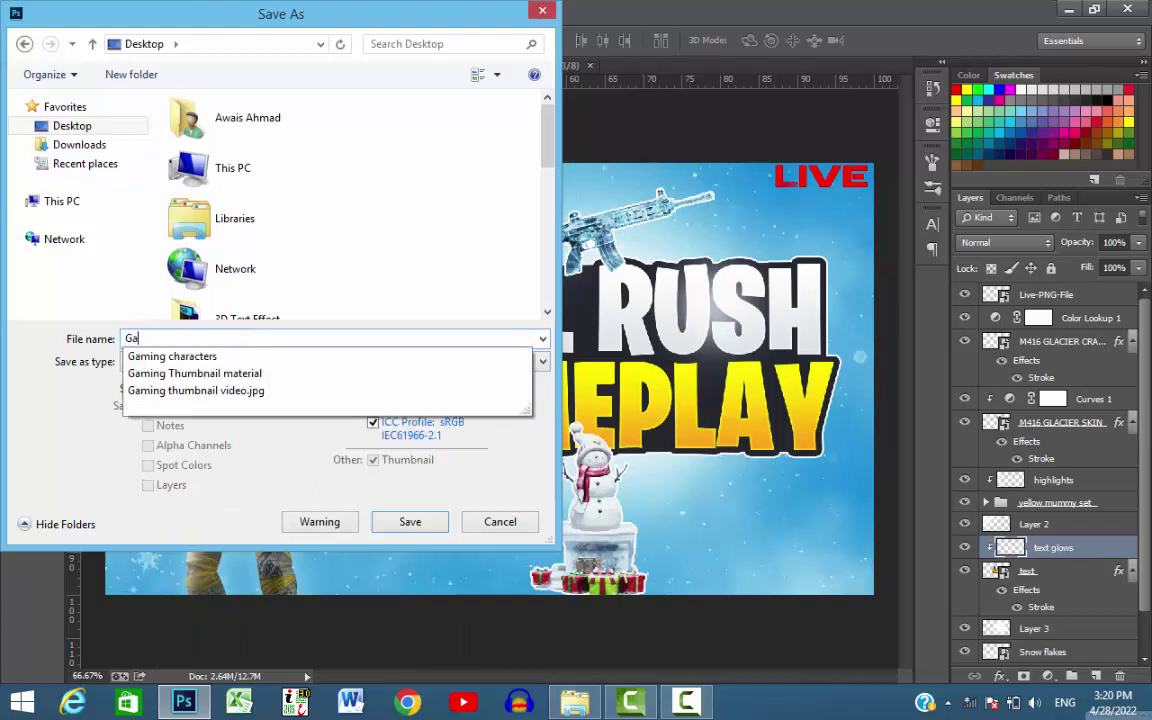
type("ming thumbnail")
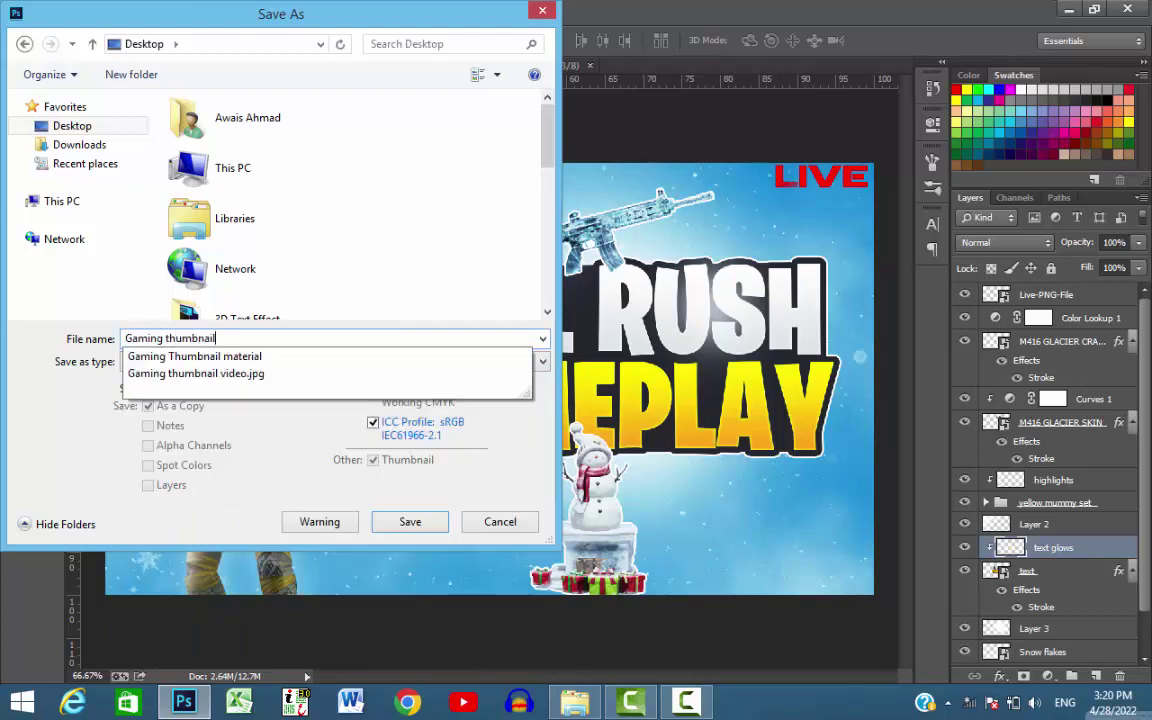
key("Return")
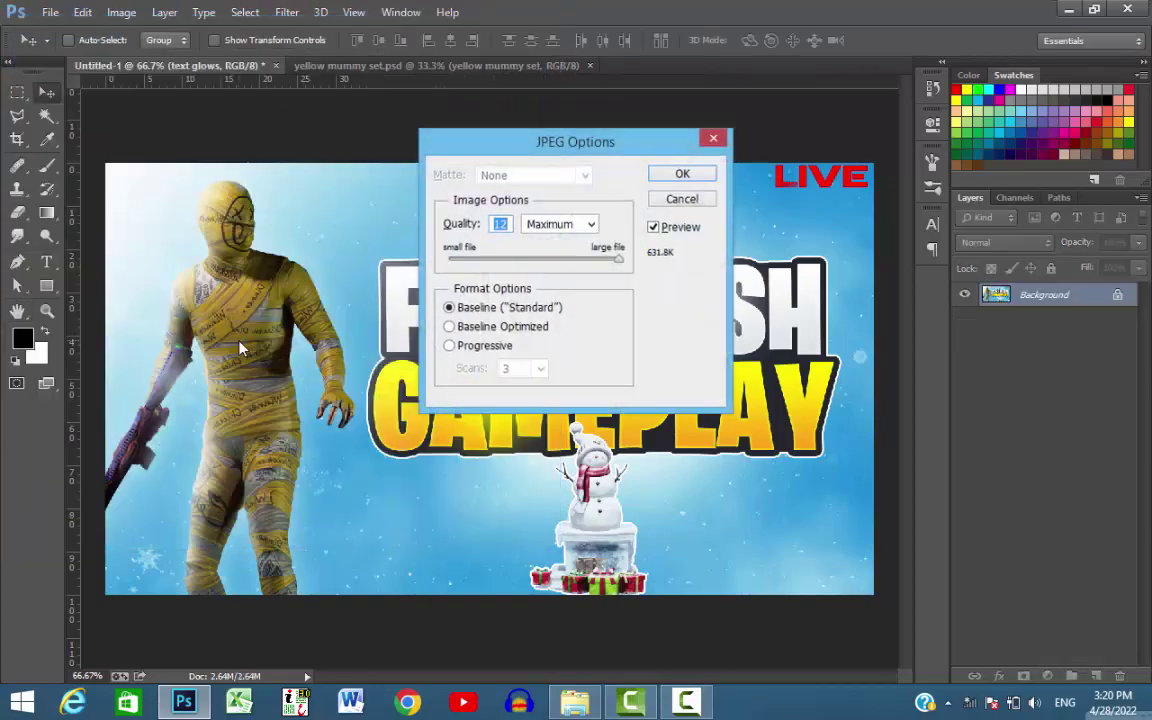
key("Return")
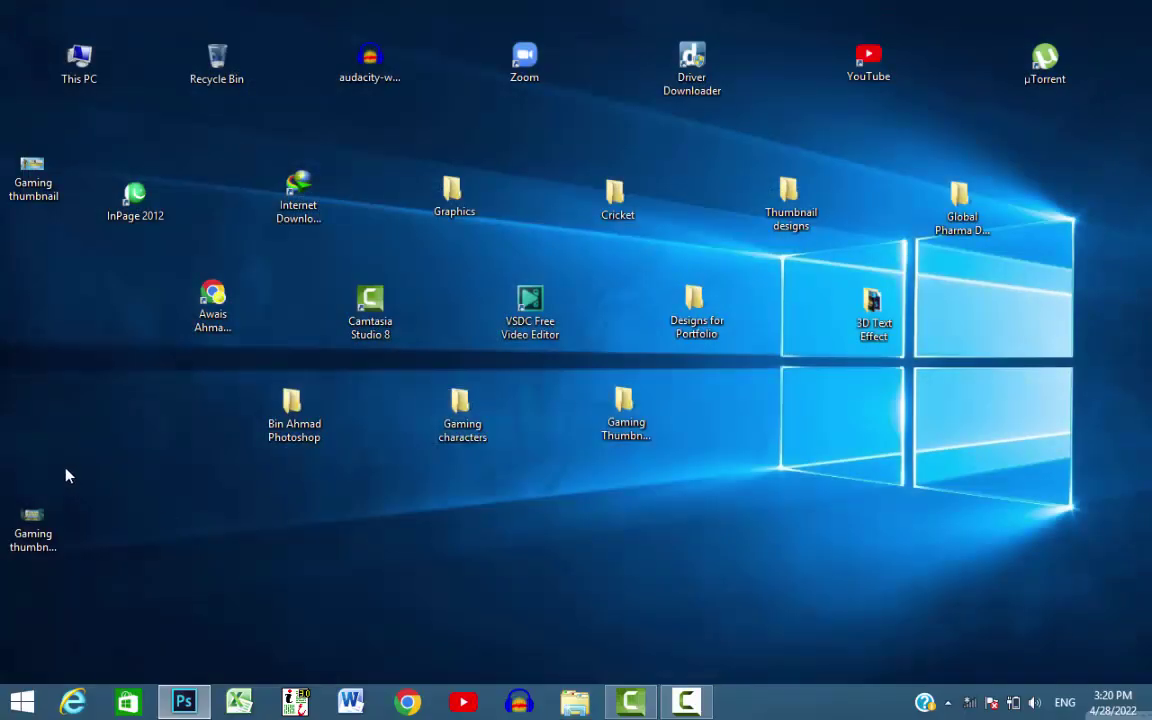
Close an older thumbnail, then preview the new Gaming thumbnail JPEG in Photo Viewer and close it
double_click(30, 530)
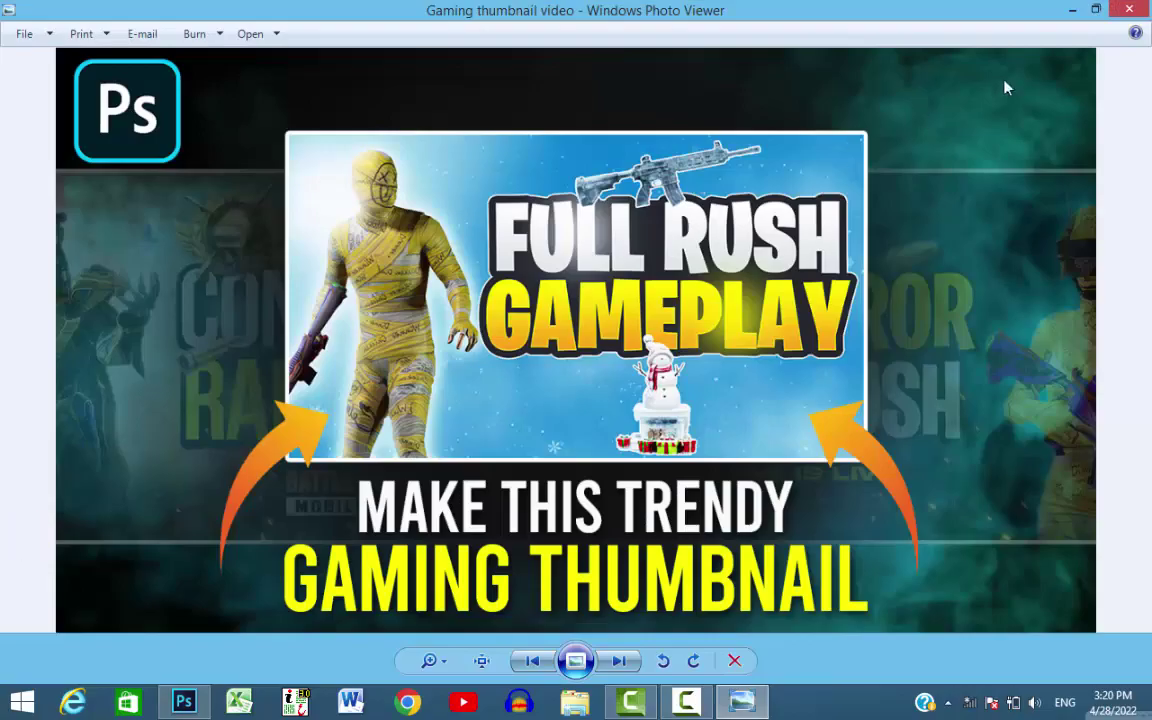
left_click(1129, 9)
double_click(31, 175)
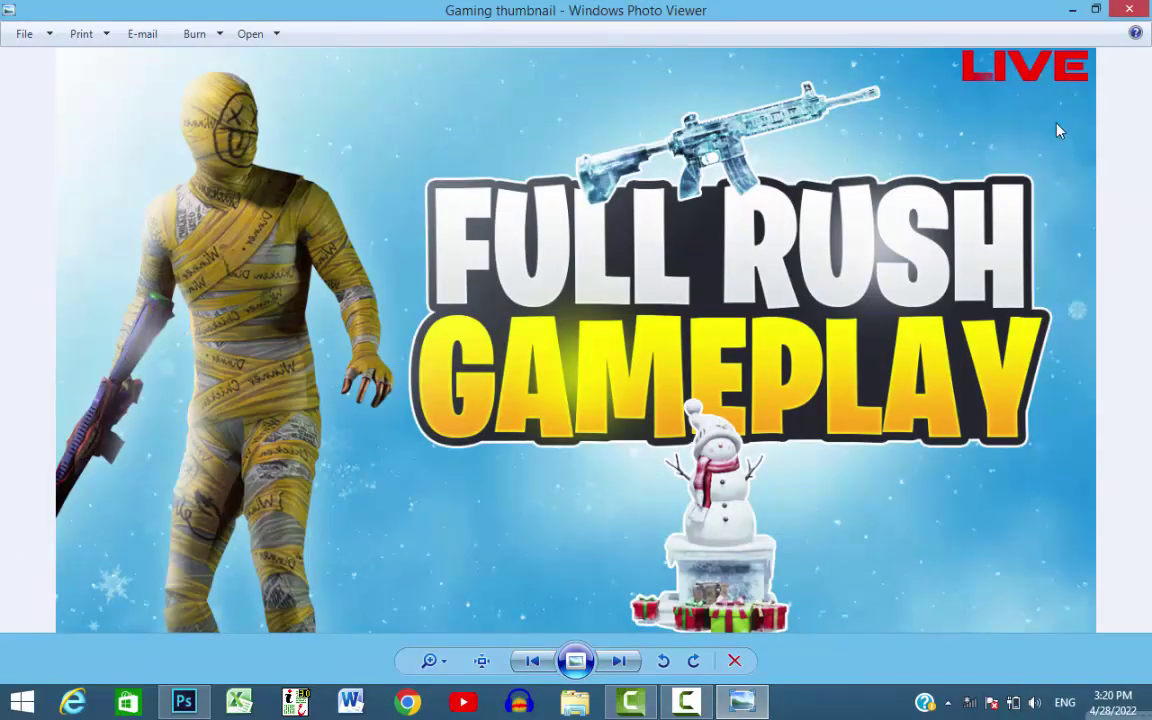
left_click(1129, 9)
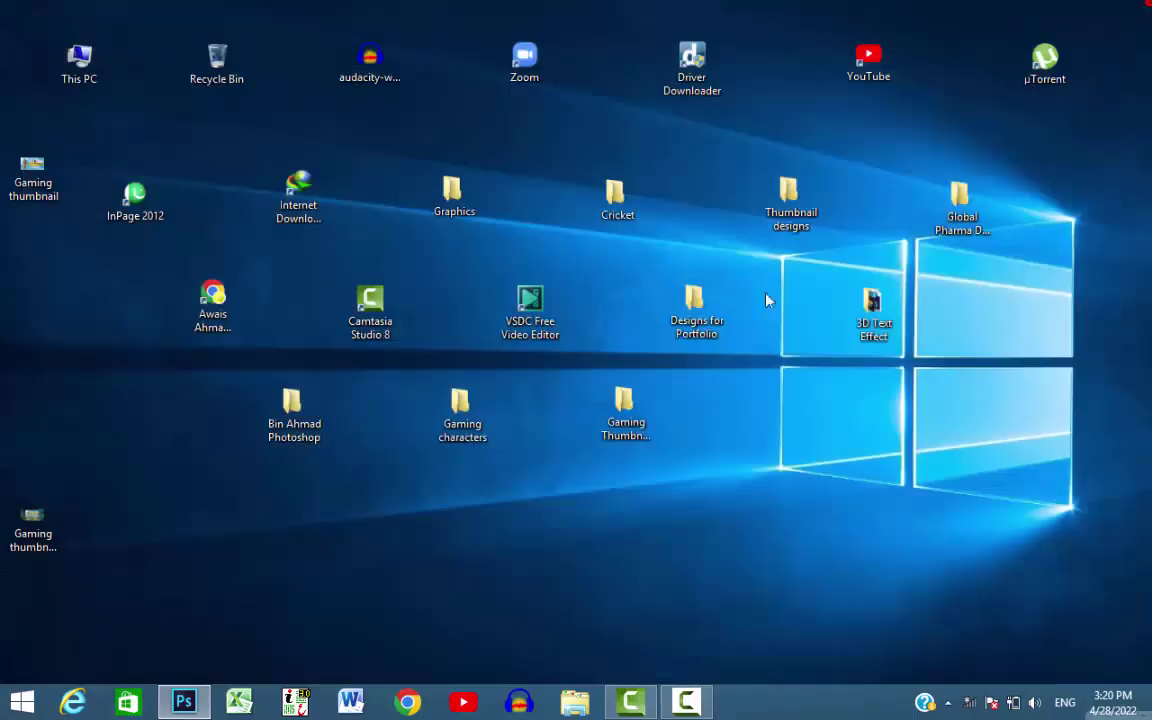
left_click(686, 701)
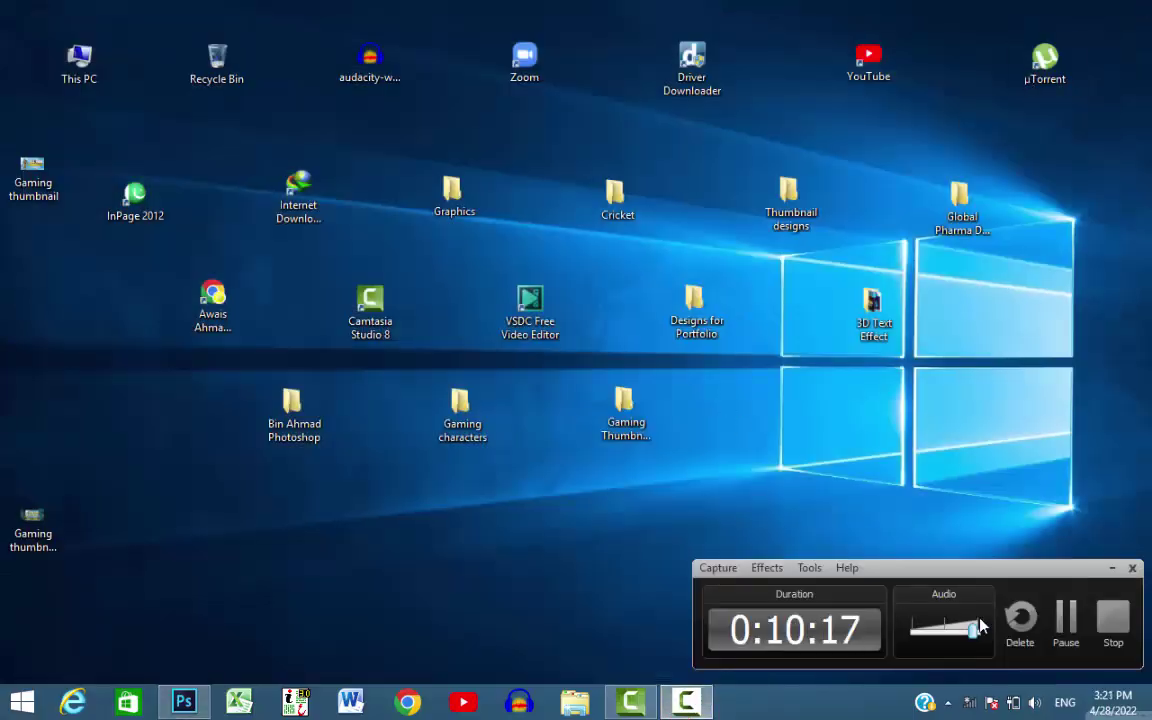